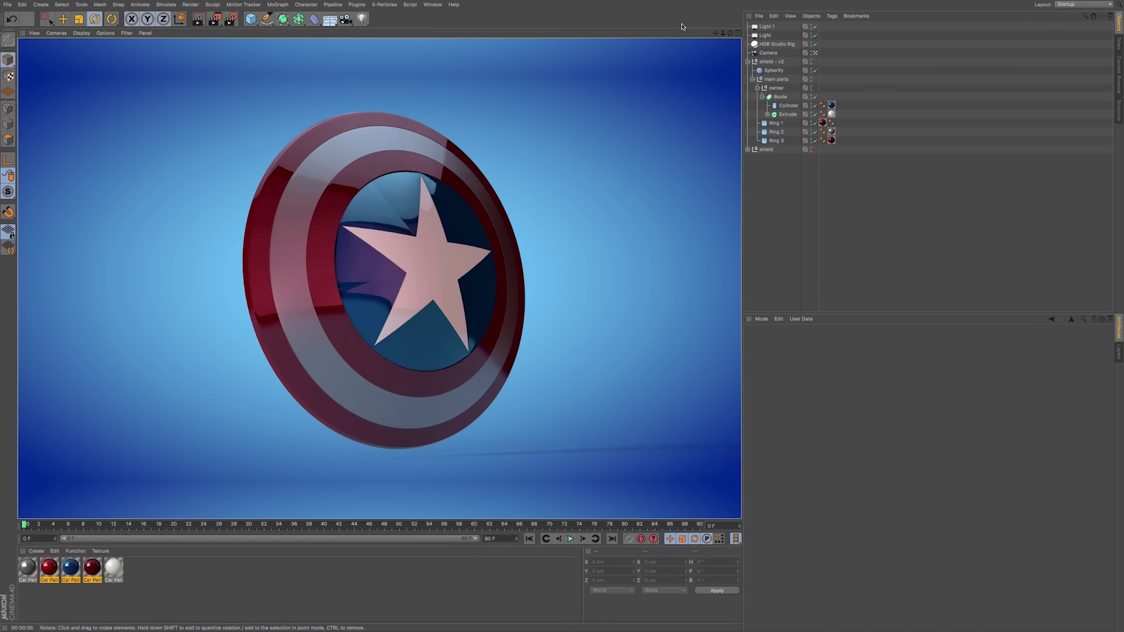
# Examine the finished shield's curvature with its Spherify deformer switched off and back on
pyautogui.keyDown('alt'); pyautogui.moveTo(574, 159); pyautogui.dragTo(678, 83); pyautogui.keyUp('alt')
pyautogui.keyDown('alt'); pyautogui.moveTo(593, 192); pyautogui.dragTo(573, 199, button='right'); pyautogui.keyUp('alt')
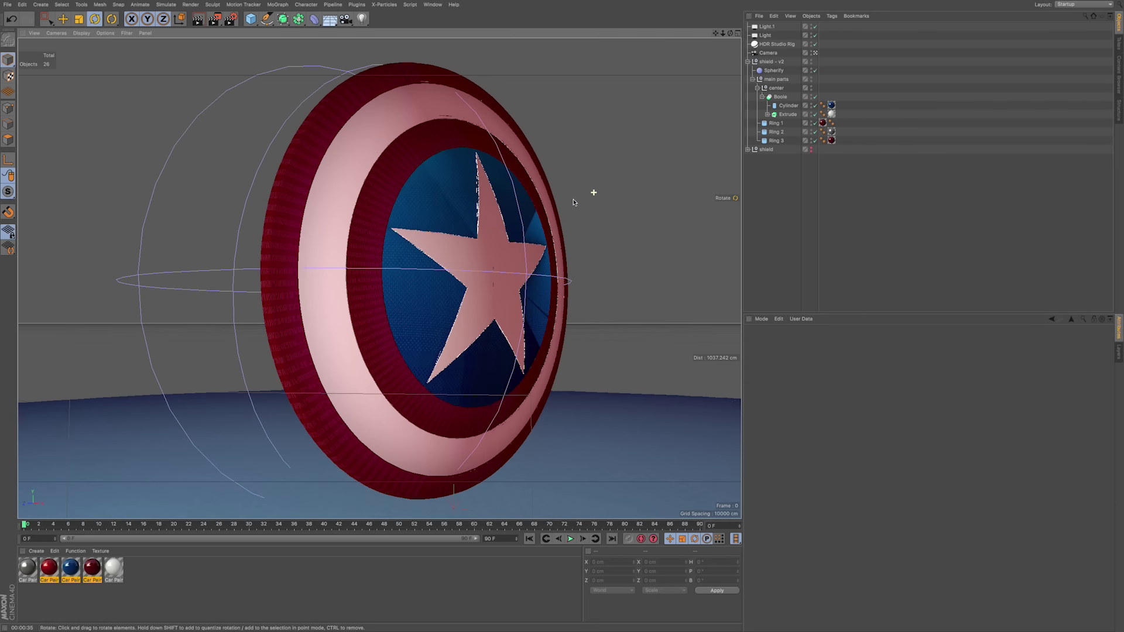
pyautogui.keyDown('alt'); pyautogui.moveTo(573, 201); pyautogui.dragTo(560, 210); pyautogui.keyUp('alt')
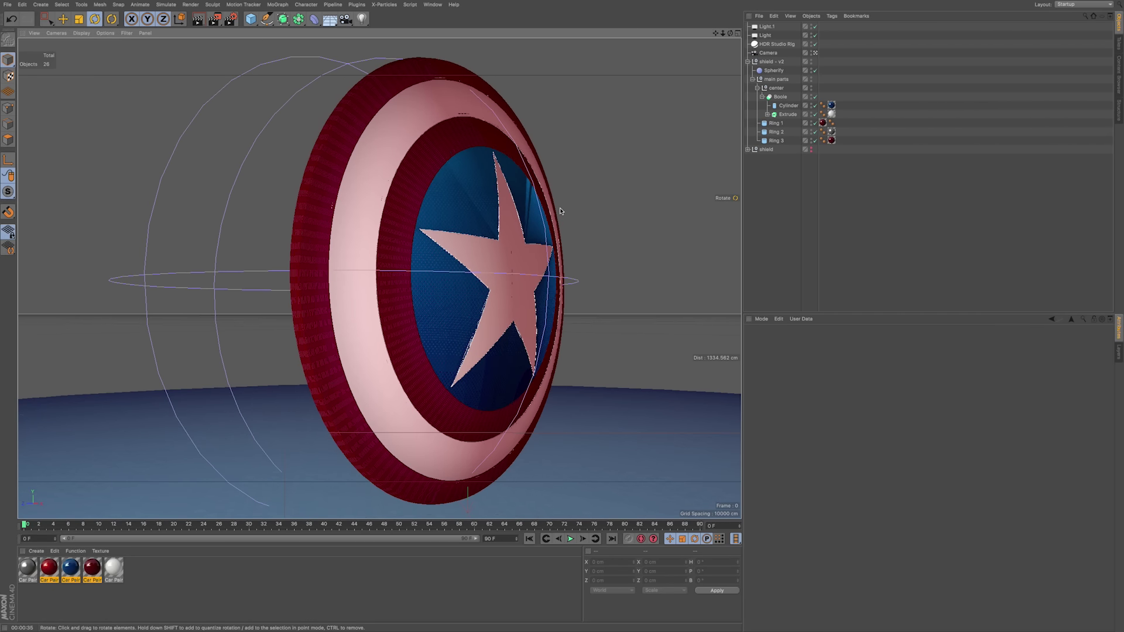
pyautogui.click(815, 71)
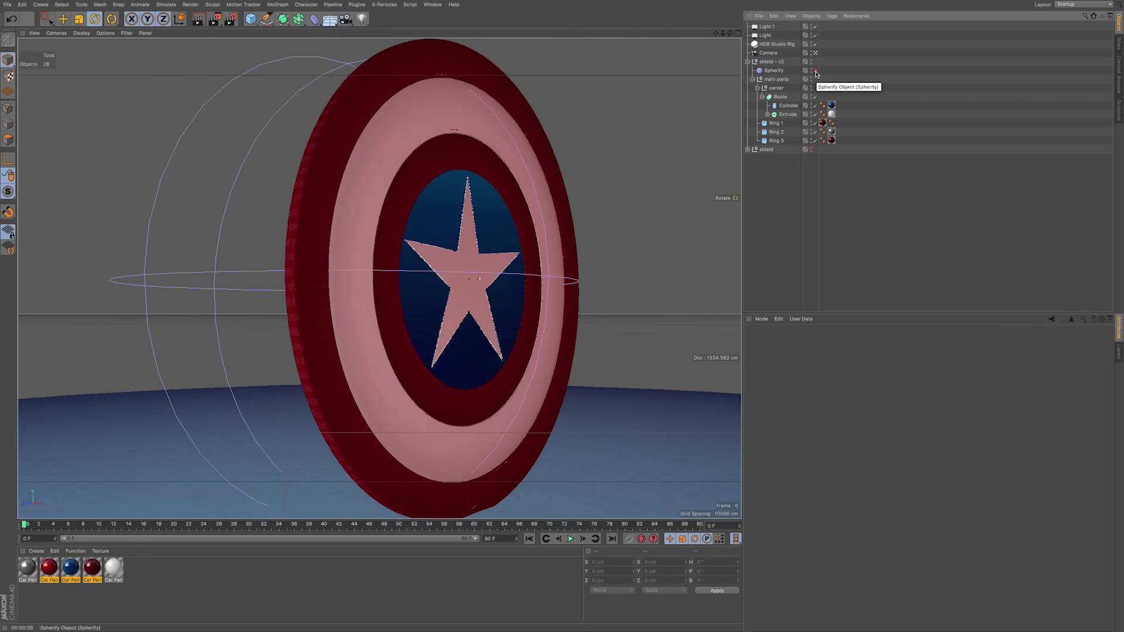
pyautogui.scroll(5, 512, 221)
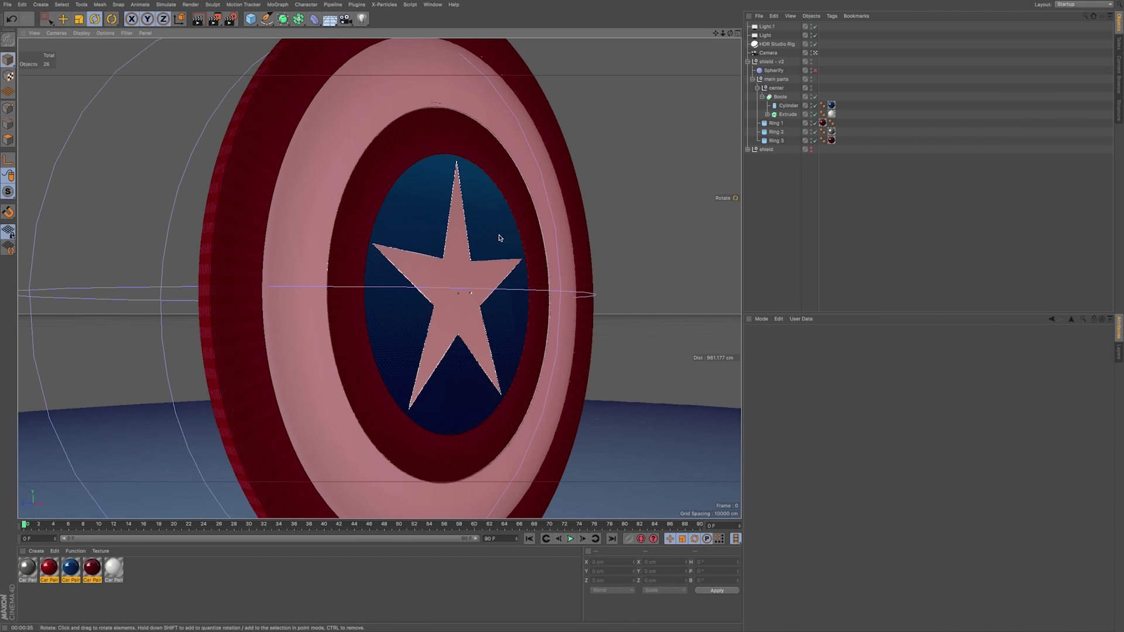
pyautogui.scroll(3, 499, 239)
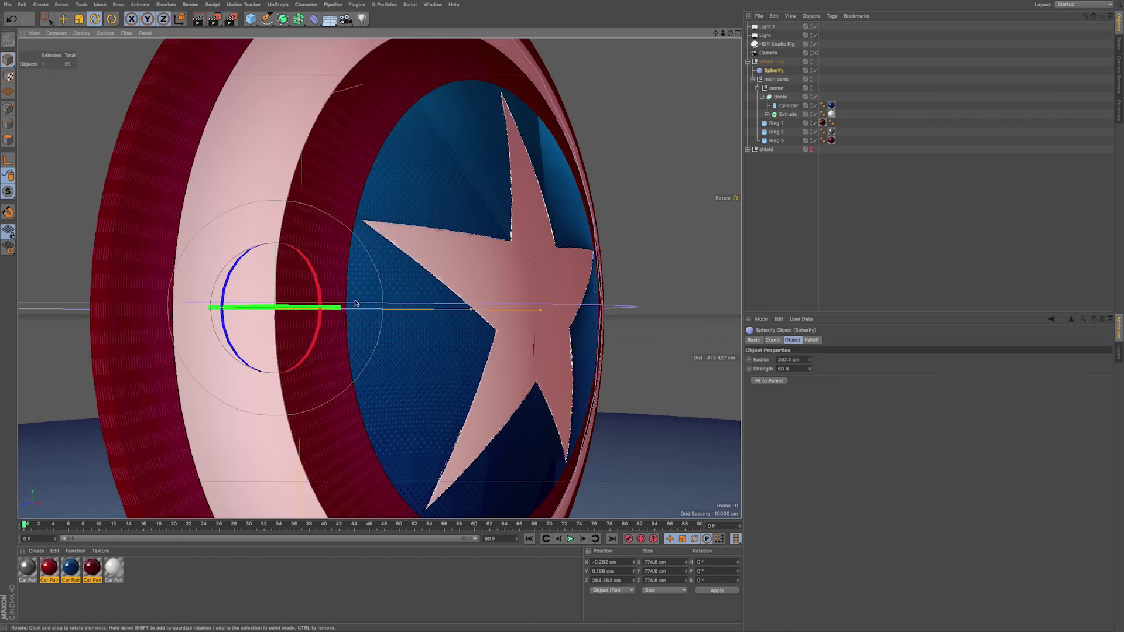
pyautogui.scroll(2, 355, 303)
pyautogui.keyDown('alt'); pyautogui.moveTo(355, 287); pyautogui.dragTo(347, 263); pyautogui.keyUp('alt')
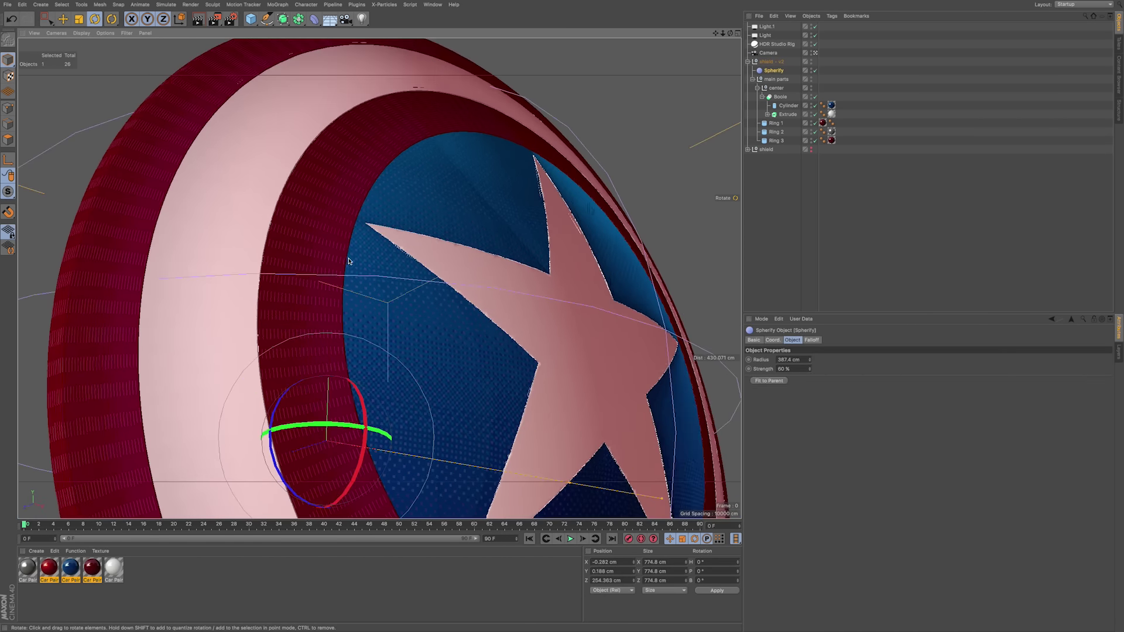
# Render preview views of the finished shield in the viewport to examine its curved surface and materials
pyautogui.hotkey('ctrl', 'r')
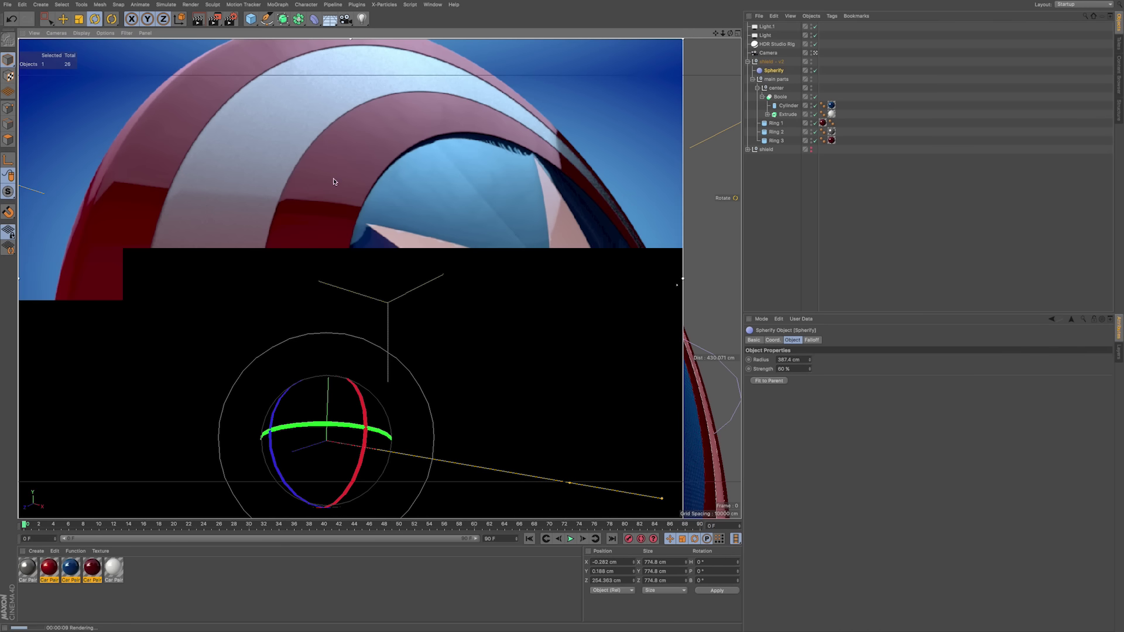
pyautogui.keyDown('alt'); pyautogui.moveTo(426, 182); pyautogui.dragTo(480, 185, button='right'); pyautogui.keyUp('alt')
pyautogui.hotkey('ctrl', 'r')
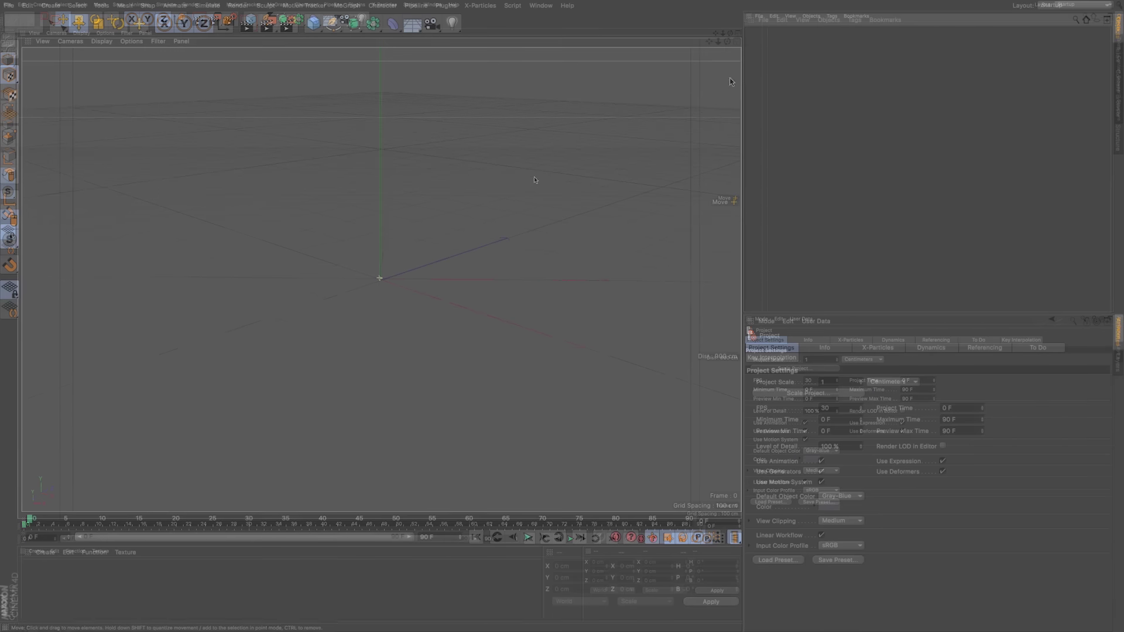
# Load CA_Shield_06_FRONT.png as the background image of the Front viewport in the empty project
pyautogui.press('F5')
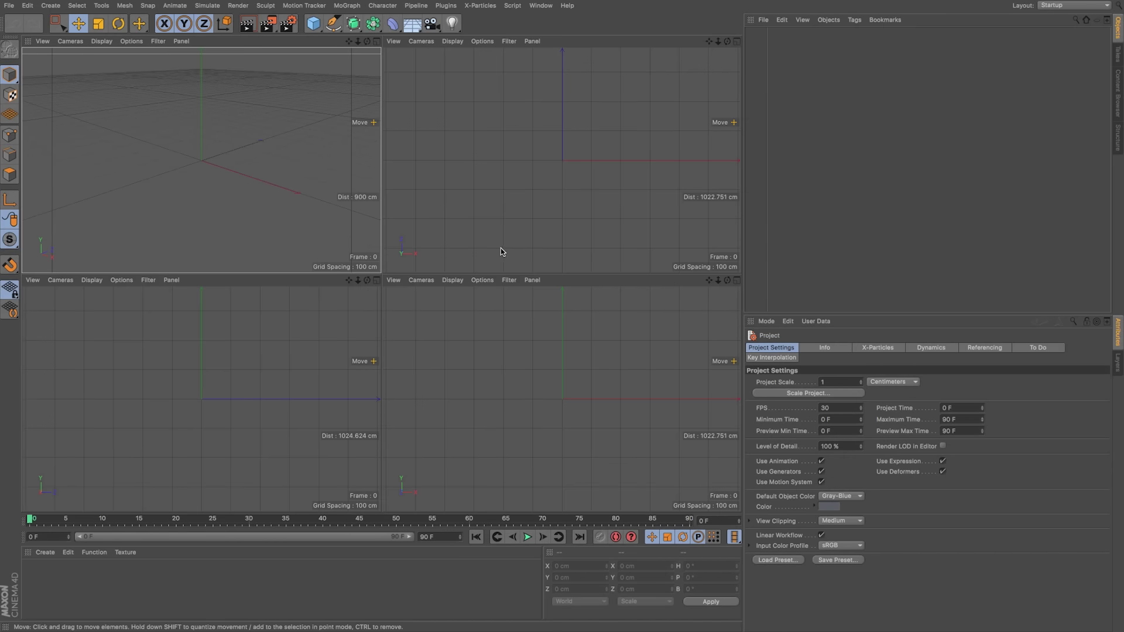
pyautogui.click(599, 281)
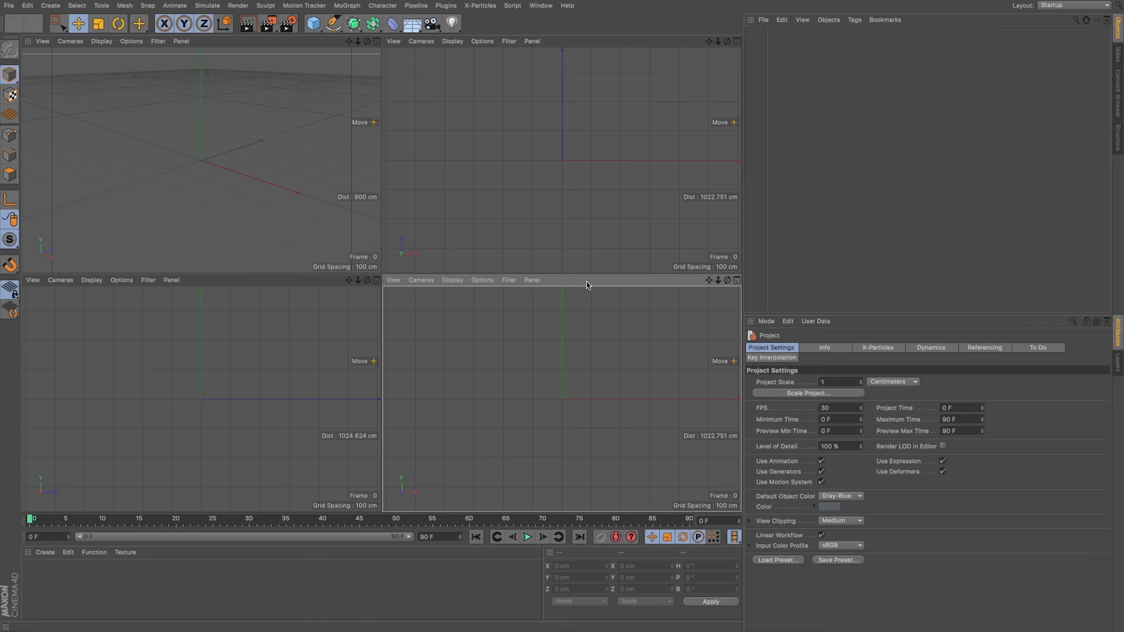
pyautogui.hotkey('alt', 'v')
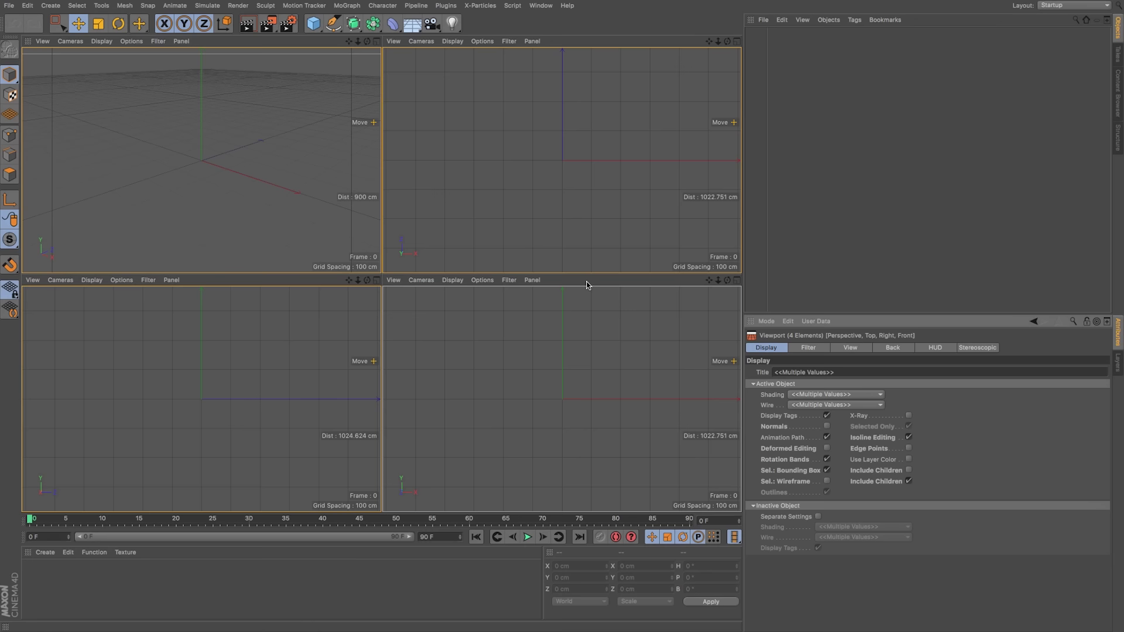
pyautogui.click(899, 350)
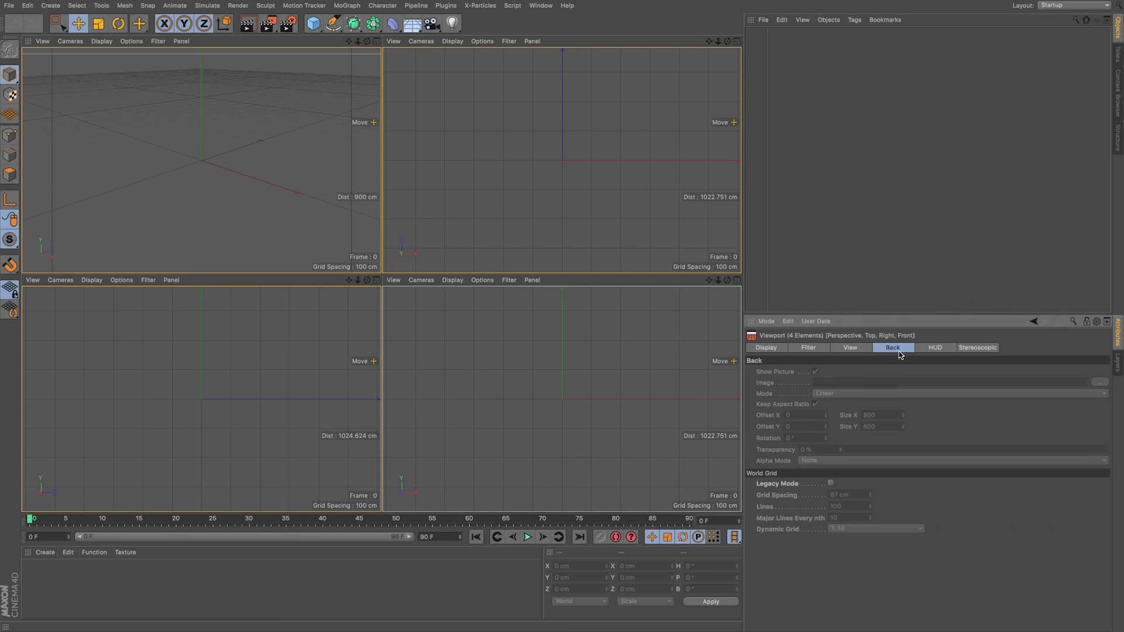
pyautogui.click(655, 281)
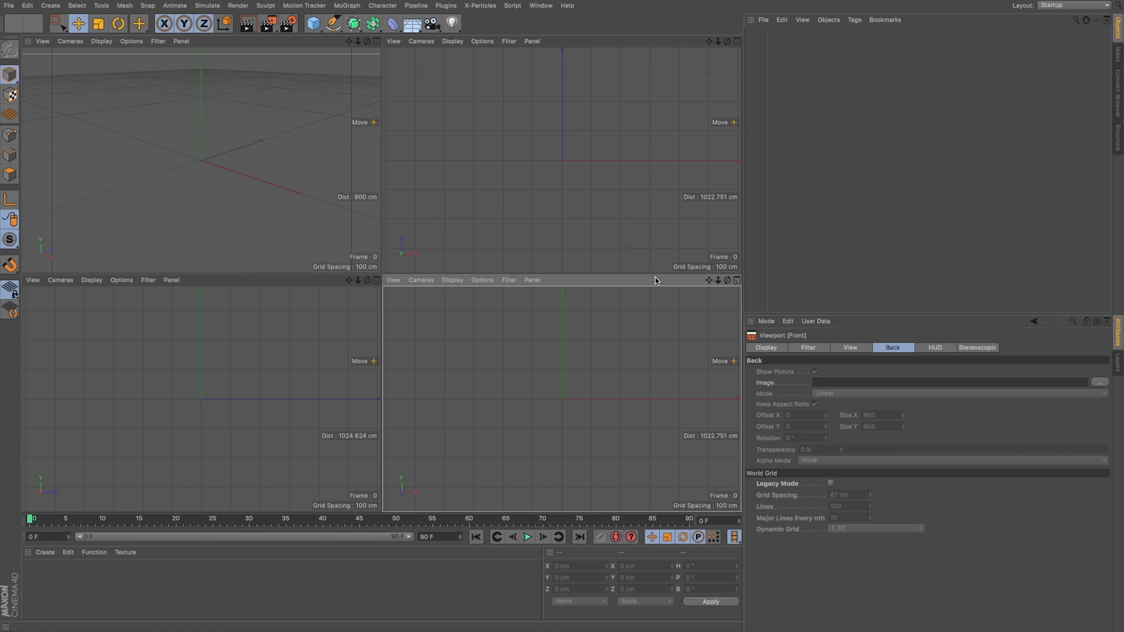
pyautogui.click(1101, 384)
pyautogui.click(168, 116)
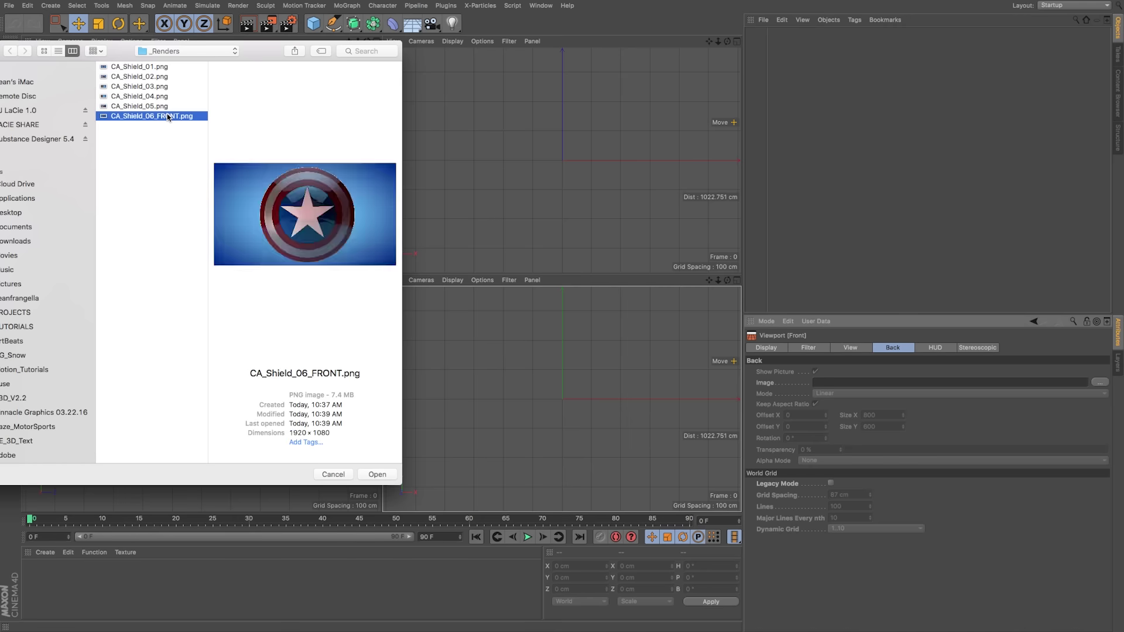
pyautogui.press('space')
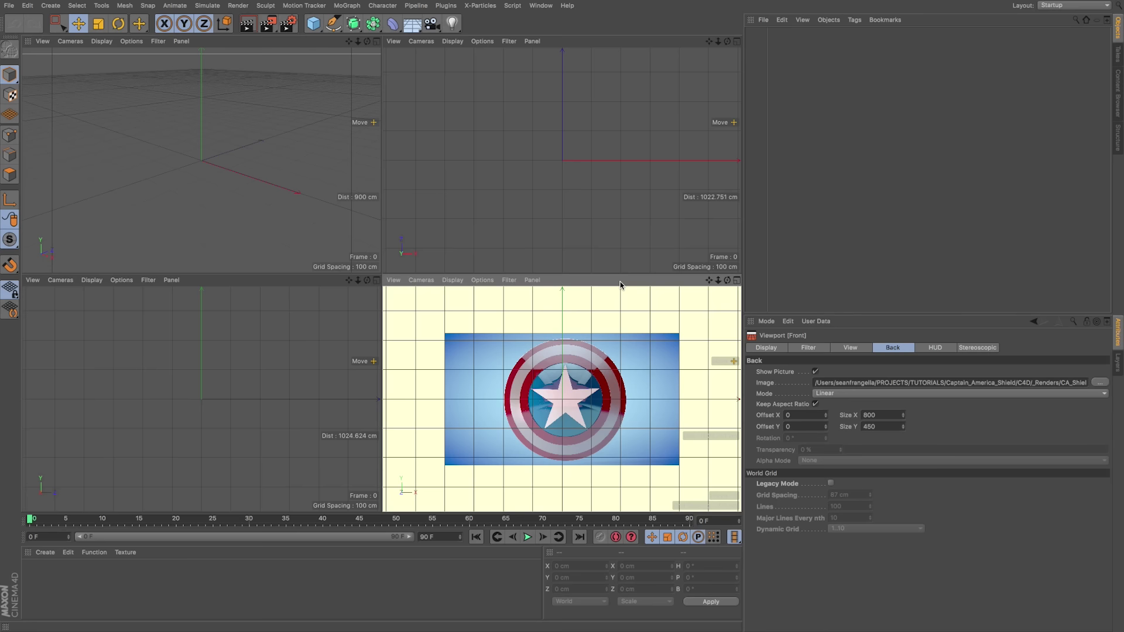
# Add a Tube primitive and set its orientation to +Z so it faces the front view
pyautogui.moveTo(718, 281); pyautogui.dragTo(709, 284)
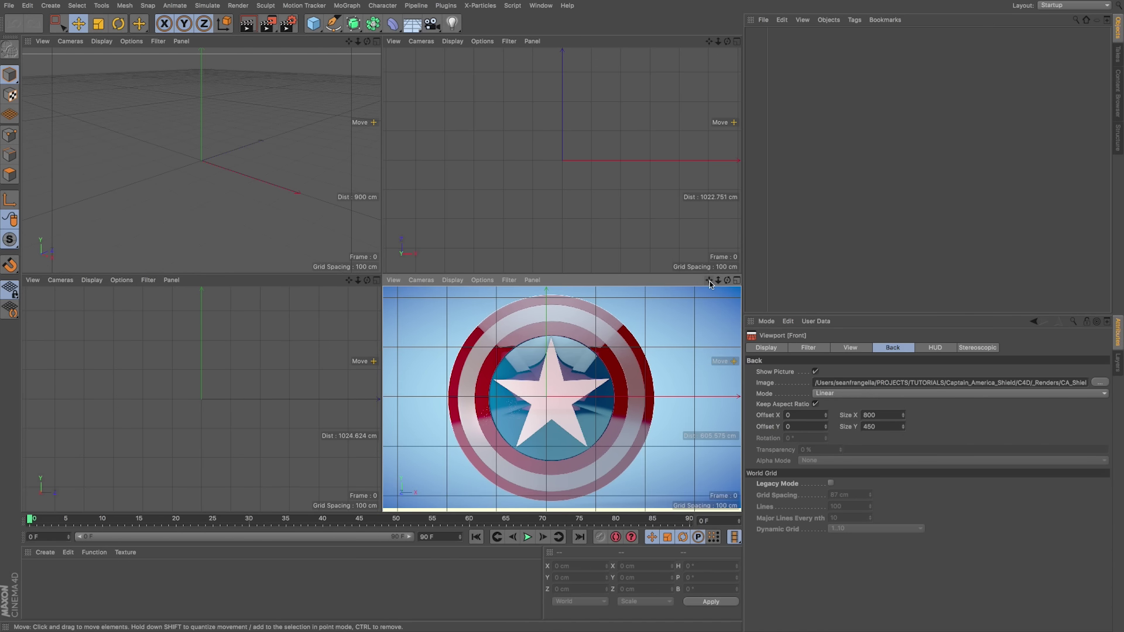
pyautogui.click(313, 24)
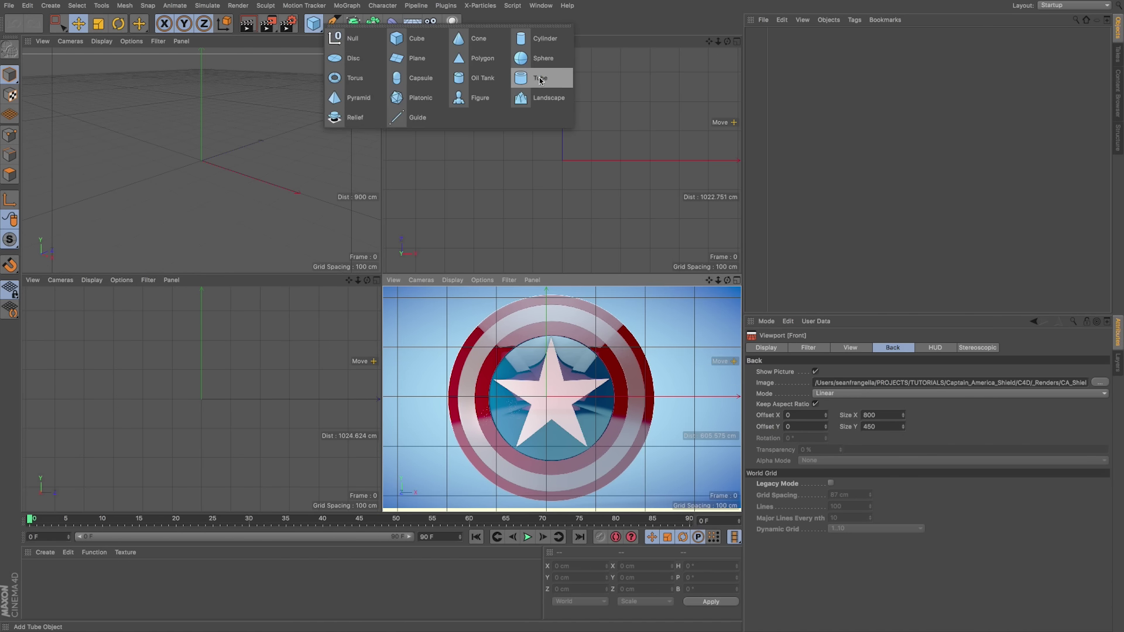
pyautogui.click(540, 79)
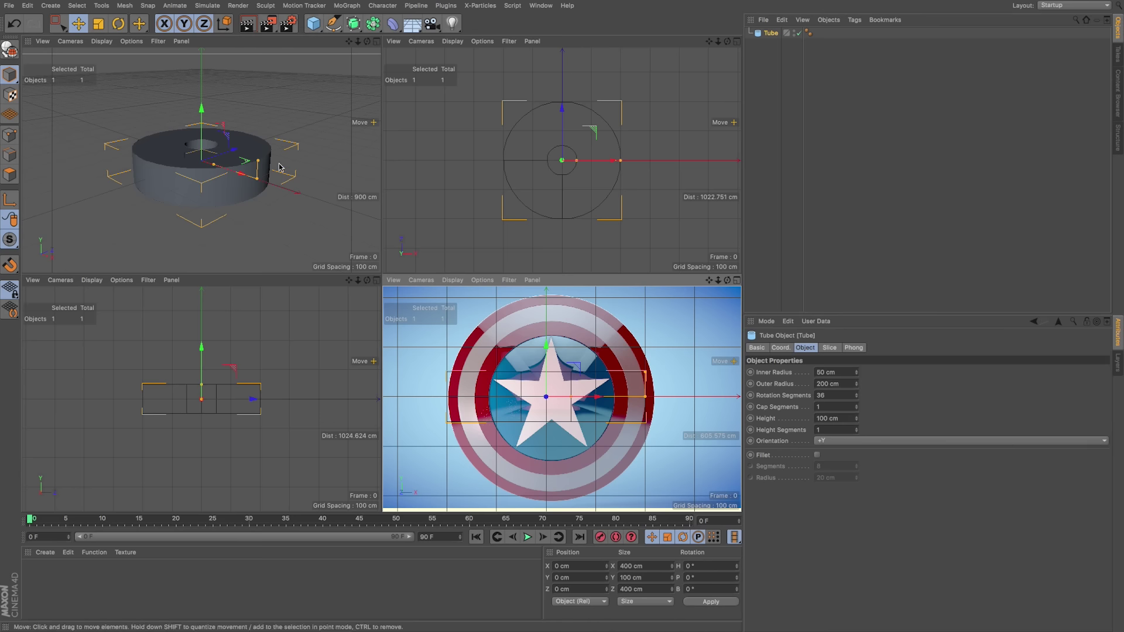
pyautogui.click(826, 441)
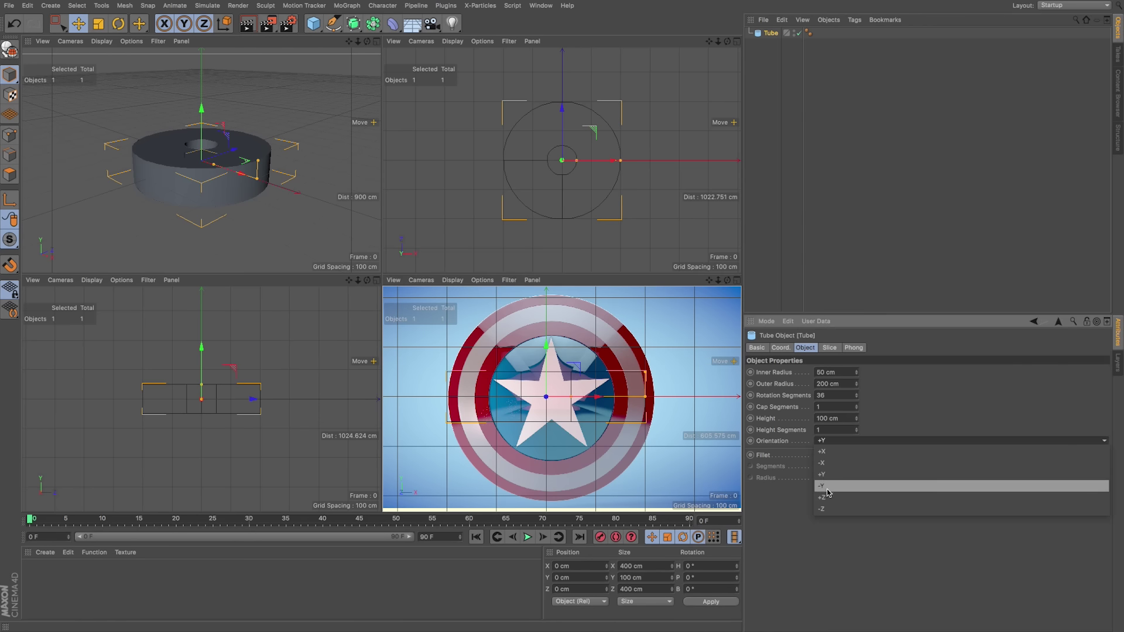
pyautogui.click(823, 497)
# Set the Front viewport background image's Offset X to -10 to centre the shield on the tube
pyautogui.middleClick(727, 433)
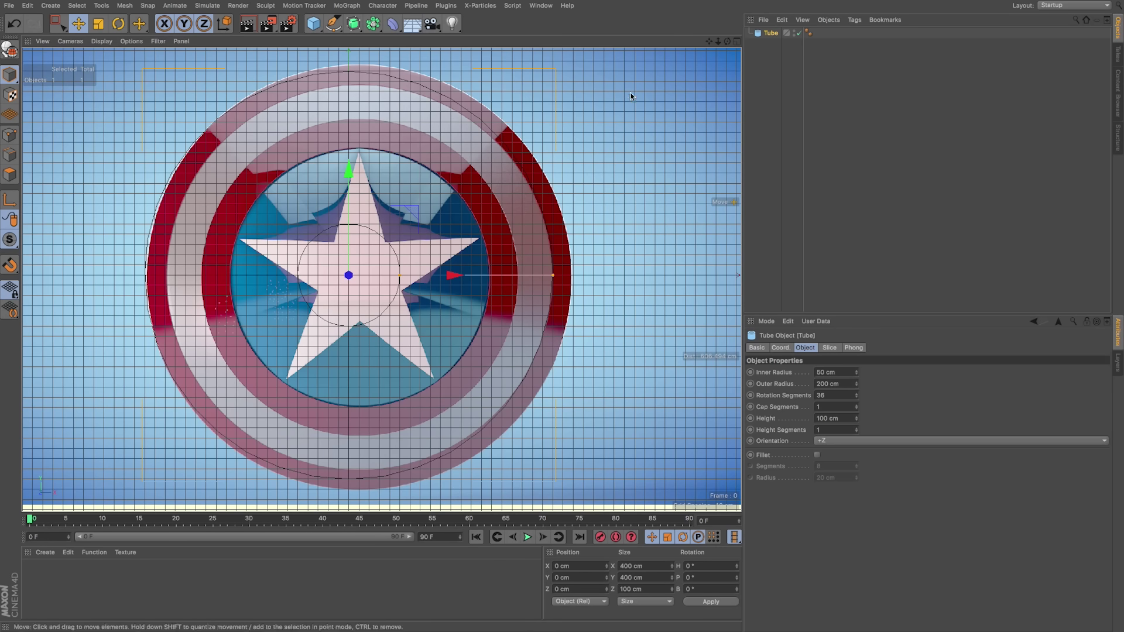
pyautogui.hotkey('shift', 'v')
pyautogui.moveTo(828, 417); pyautogui.dragTo(825, 420)
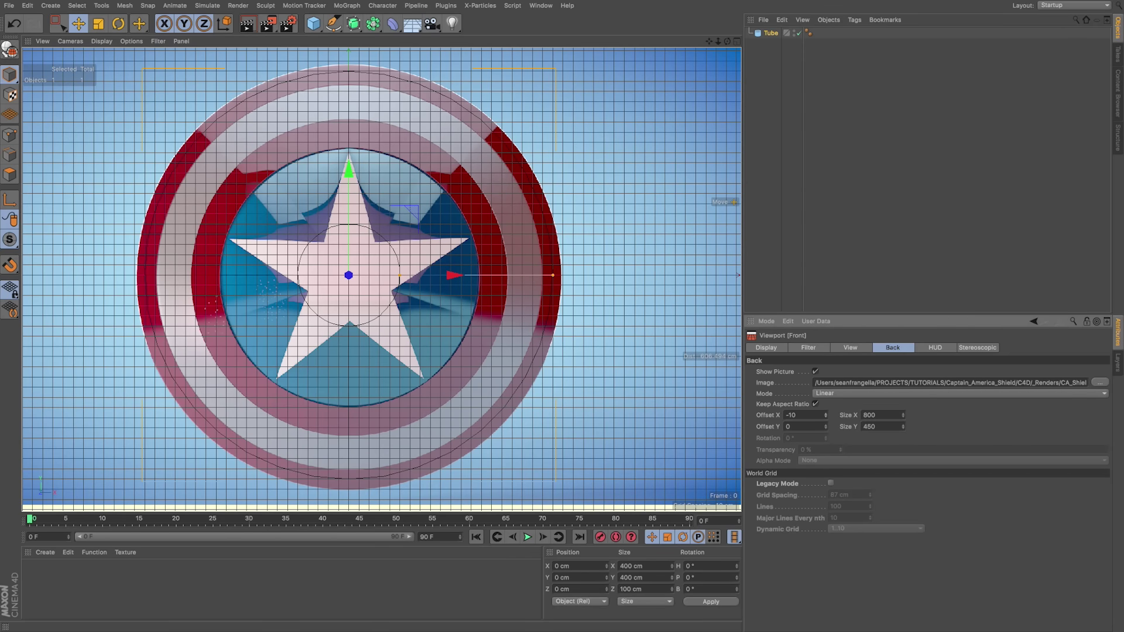
# Match the tube to the shield's outer red ring with a 188 cm inner radius and 207 cm outer radius
pyautogui.click(770, 33)
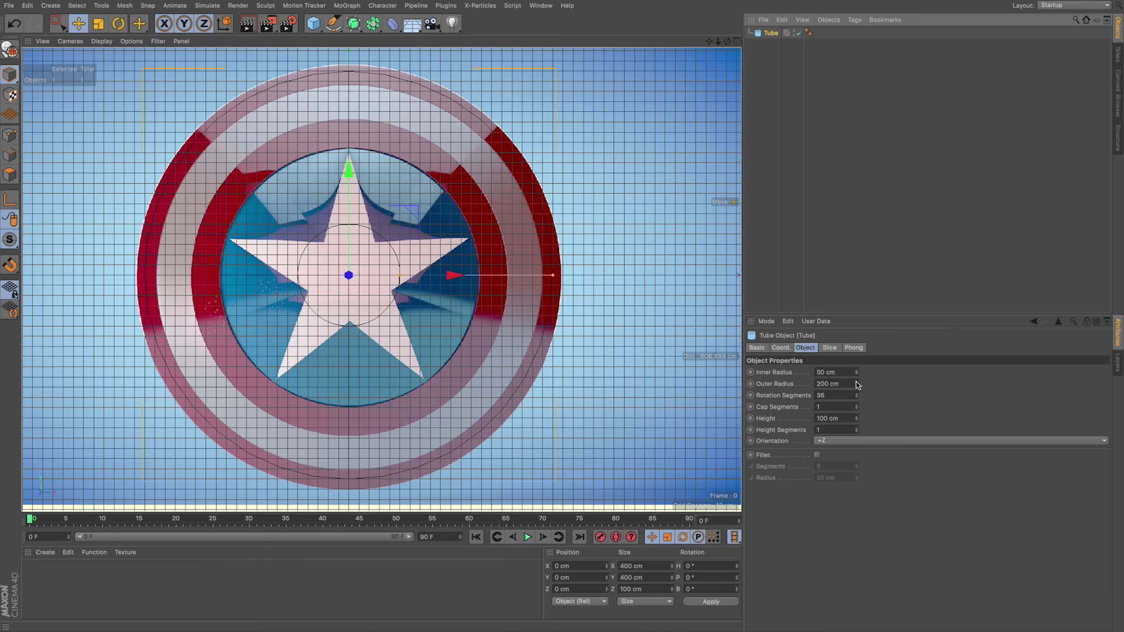
pyautogui.moveTo(856, 383); pyautogui.dragTo(860, 325)
pyautogui.moveTo(719, 41); pyautogui.dragTo(506, 254)
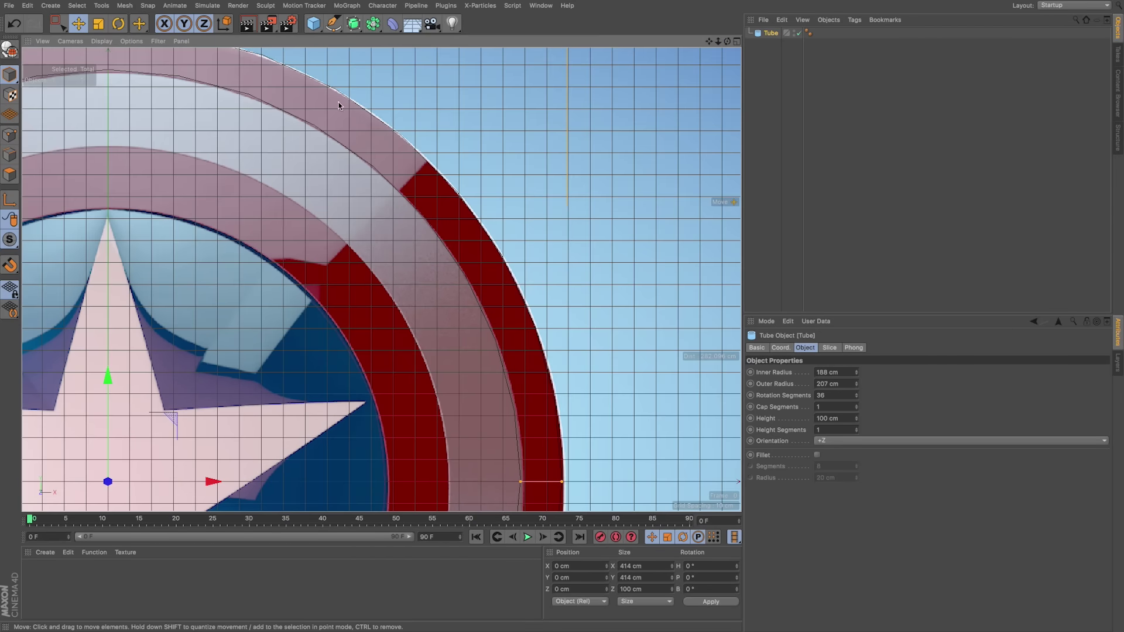
# Return to the four-view layout and set the perspective view to Gouraud Shading (Lines)
pyautogui.click(737, 41)
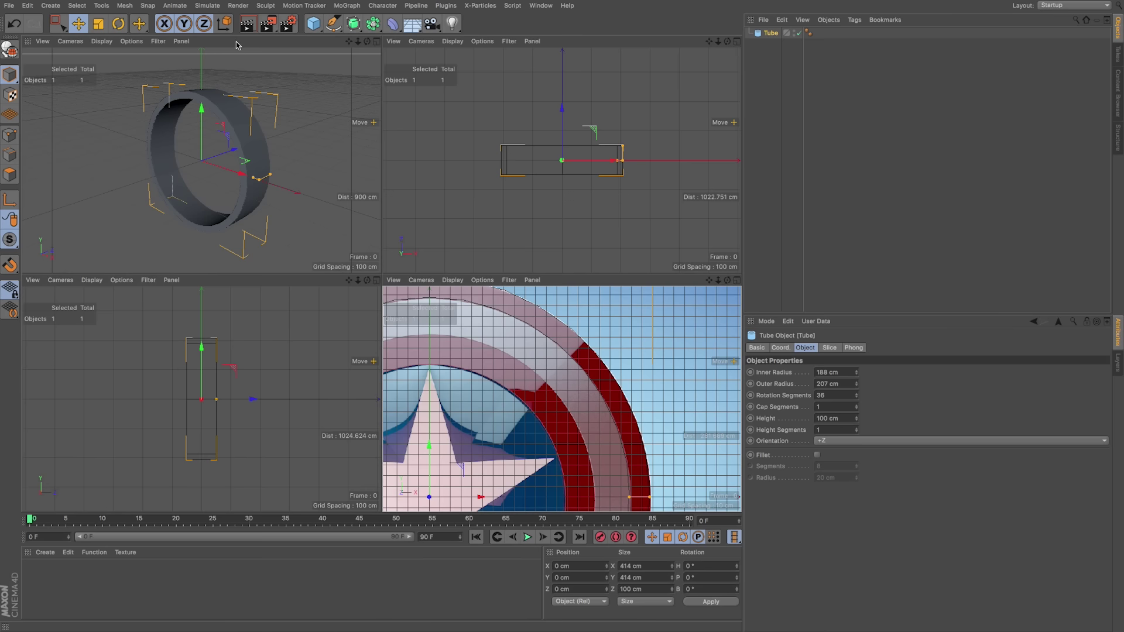
pyautogui.click(237, 42)
pyautogui.press('n')
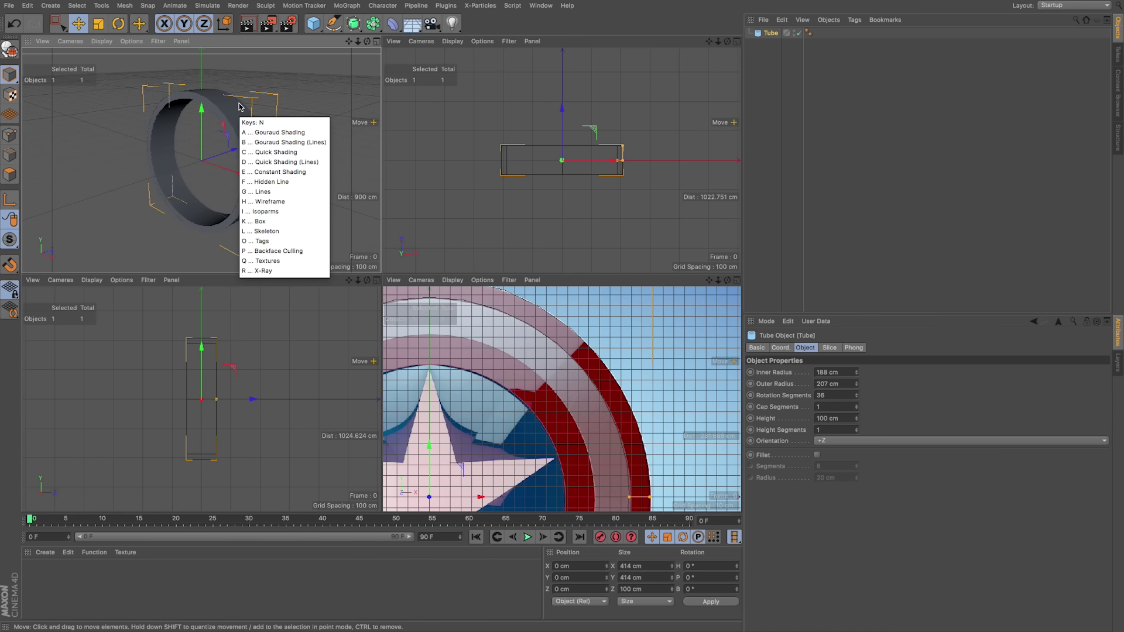
pyautogui.press('b')
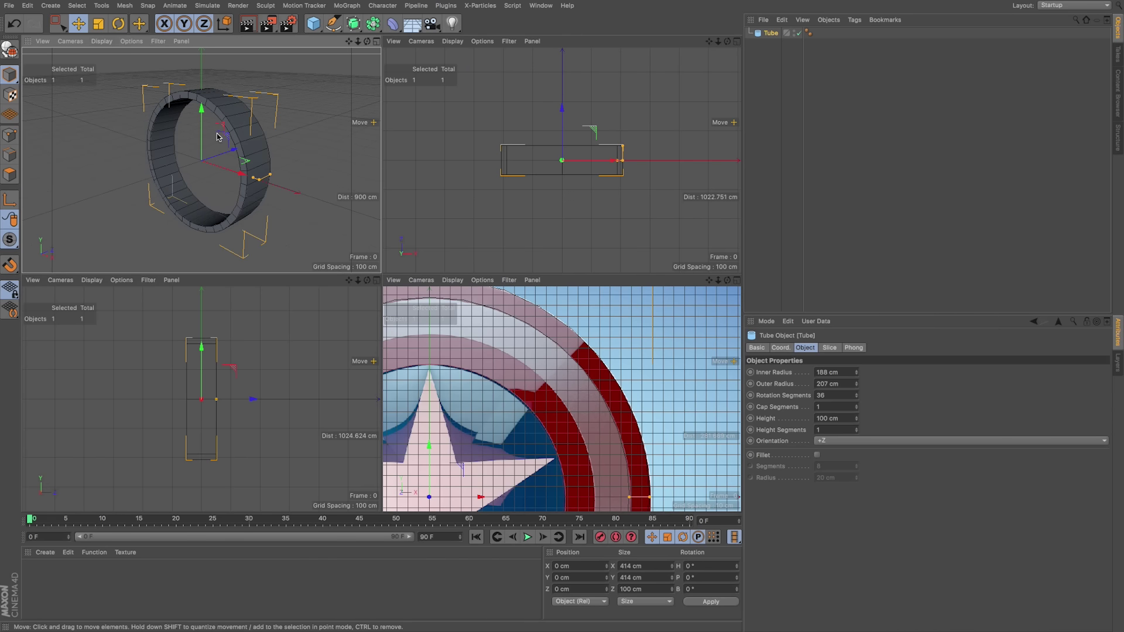
# Set the tube's rotation segments to 200 for a smoother ring
pyautogui.keyDown('alt'); pyautogui.moveTo(219, 135); pyautogui.dragTo(240, 122); pyautogui.keyUp('alt')
pyautogui.scroll(10, 216, 124)
pyautogui.scroll(-10, 216, 125)
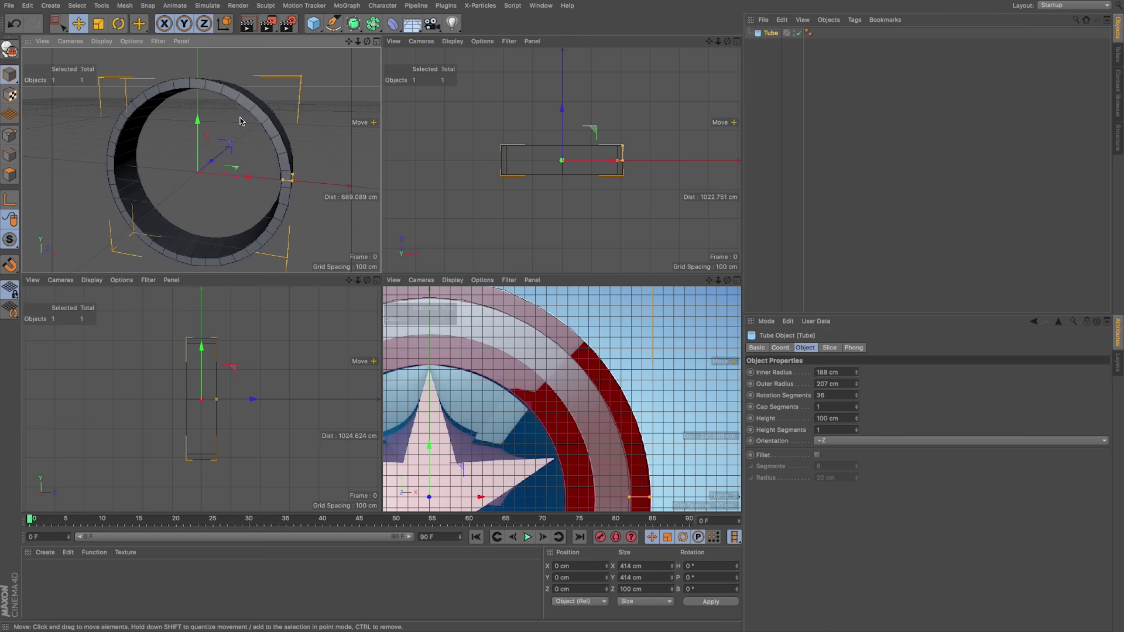
pyautogui.doubleClick(843, 395)
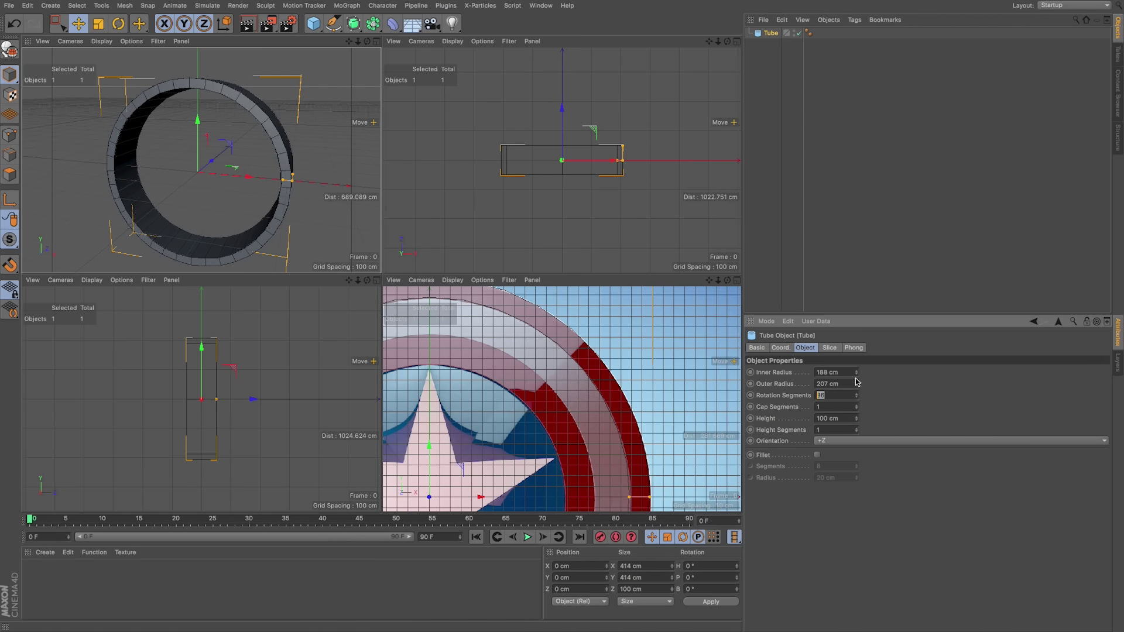
pyautogui.write('200')
pyautogui.press('Return')
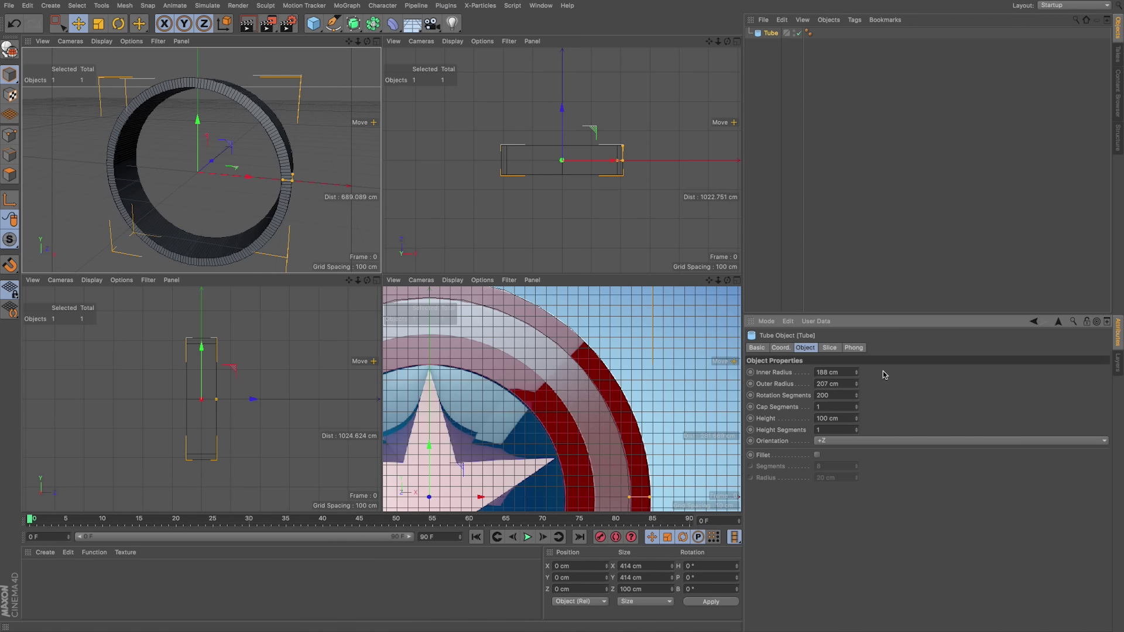
# Reduce the tube's thickness by setting its height to 15 cm
pyautogui.keyDown('alt'); pyautogui.moveTo(292, 124); pyautogui.dragTo(235, 151); pyautogui.keyUp('alt')
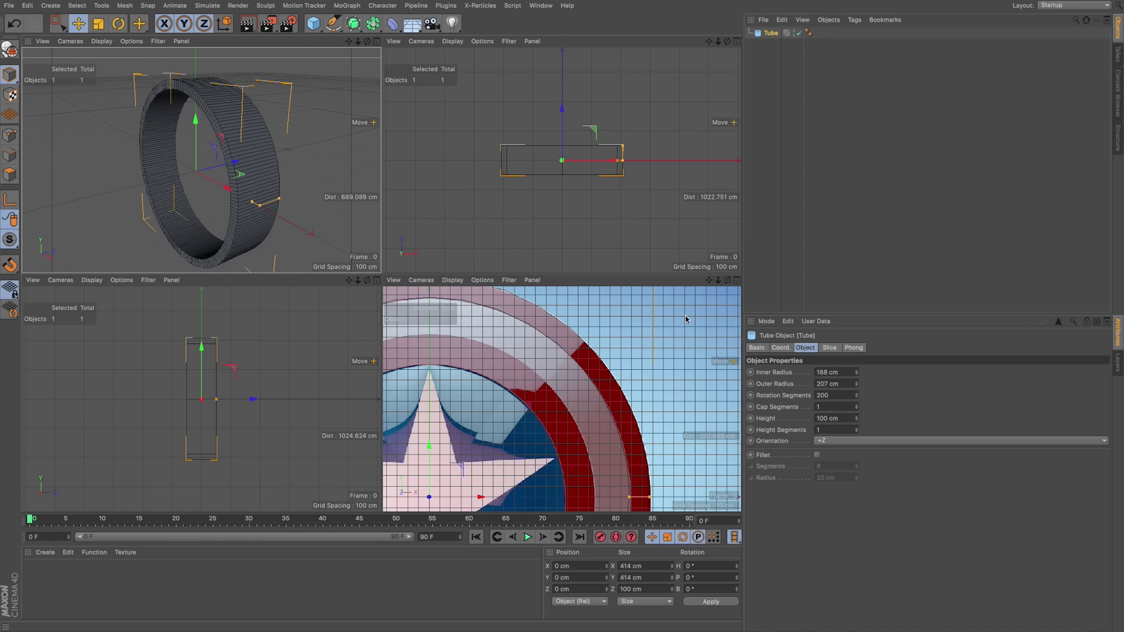
pyautogui.moveTo(280, 201); pyautogui.dragTo(263, 206)
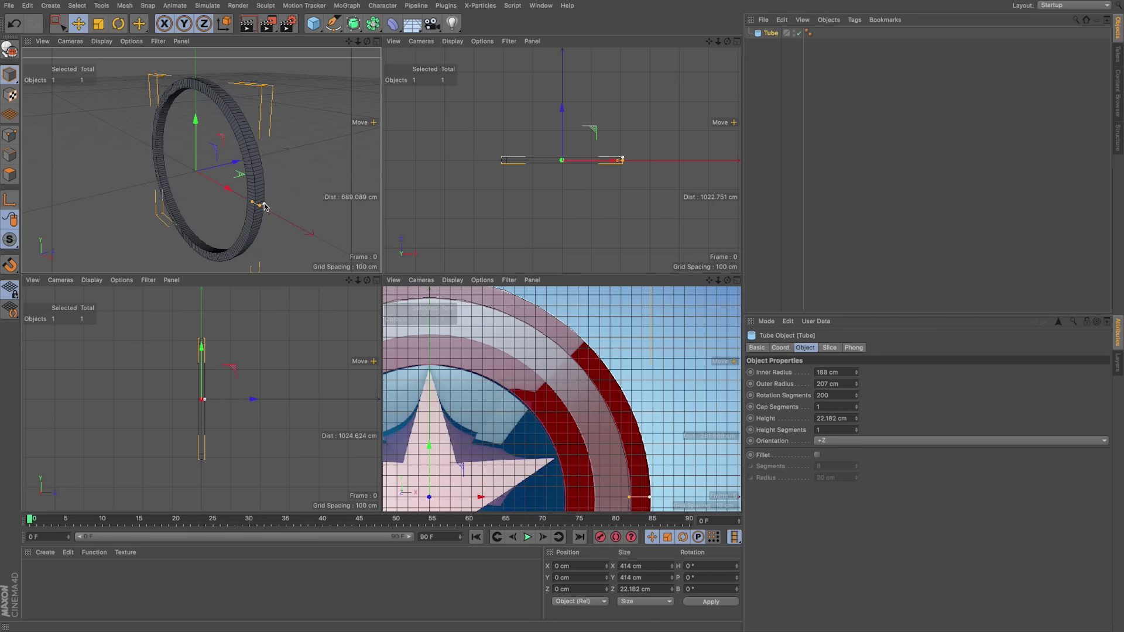
pyautogui.click(850, 419)
pyautogui.write('15')
pyautogui.press('Return')
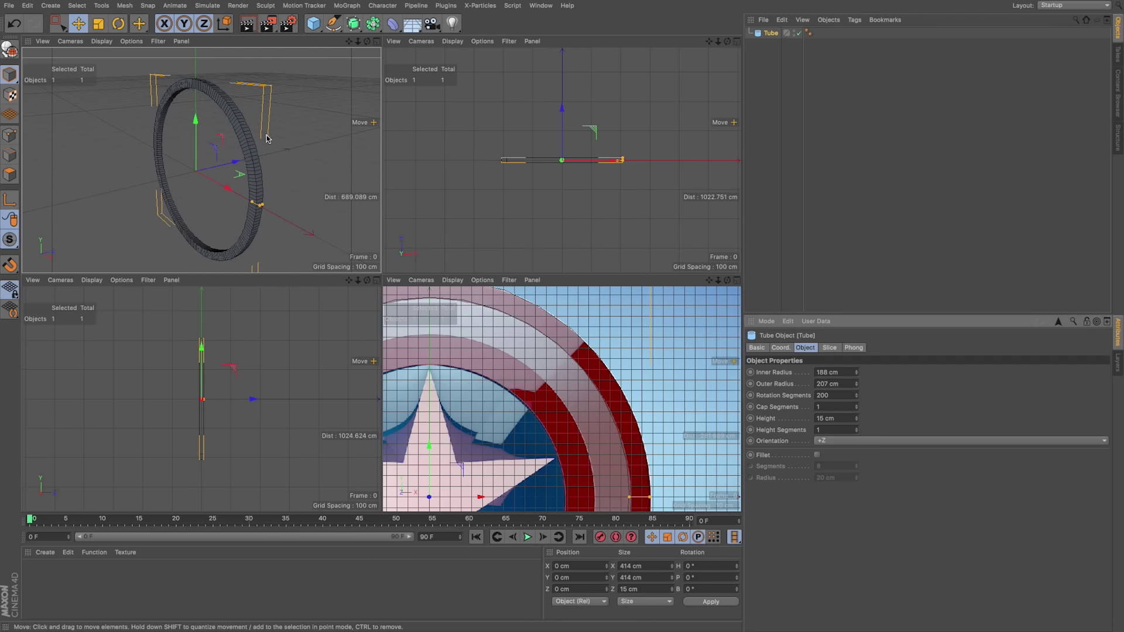
# Divide the tube along its depth by setting its height segments to 6
pyautogui.keyDown('alt'); pyautogui.moveTo(289, 202); pyautogui.dragTo(237, 148); pyautogui.keyUp('alt')
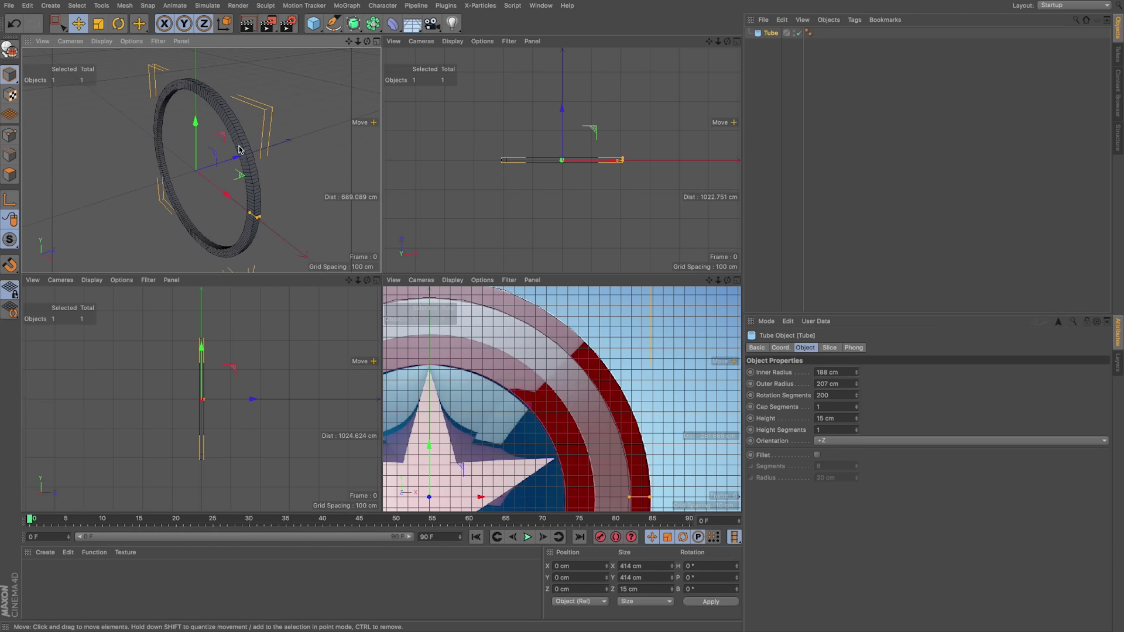
pyautogui.scroll(5, 246, 150)
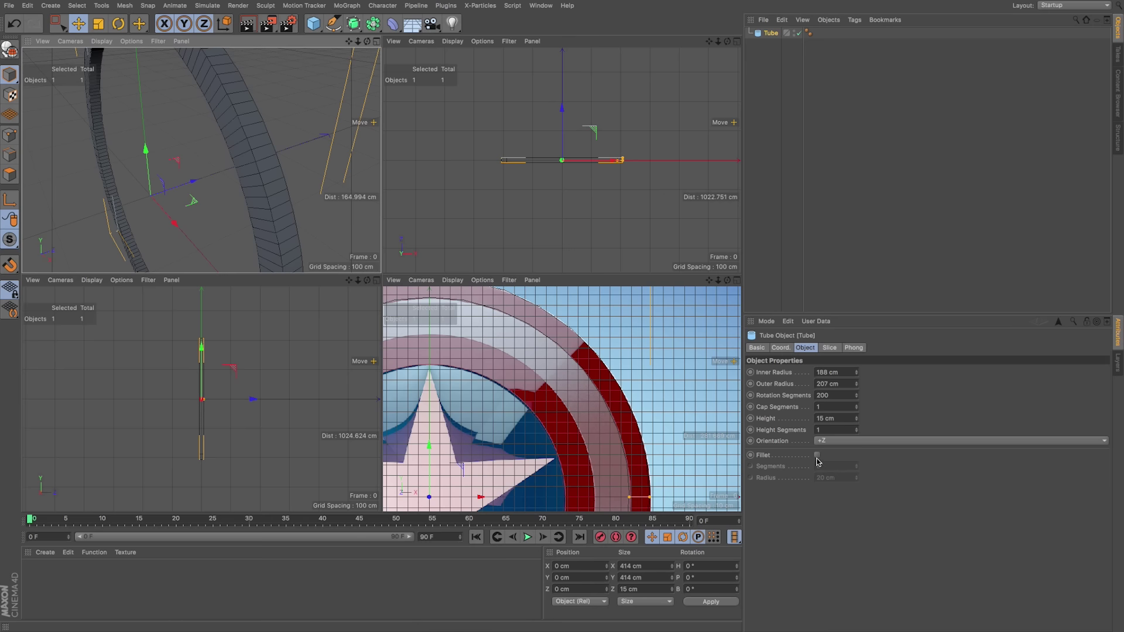
pyautogui.click(831, 429)
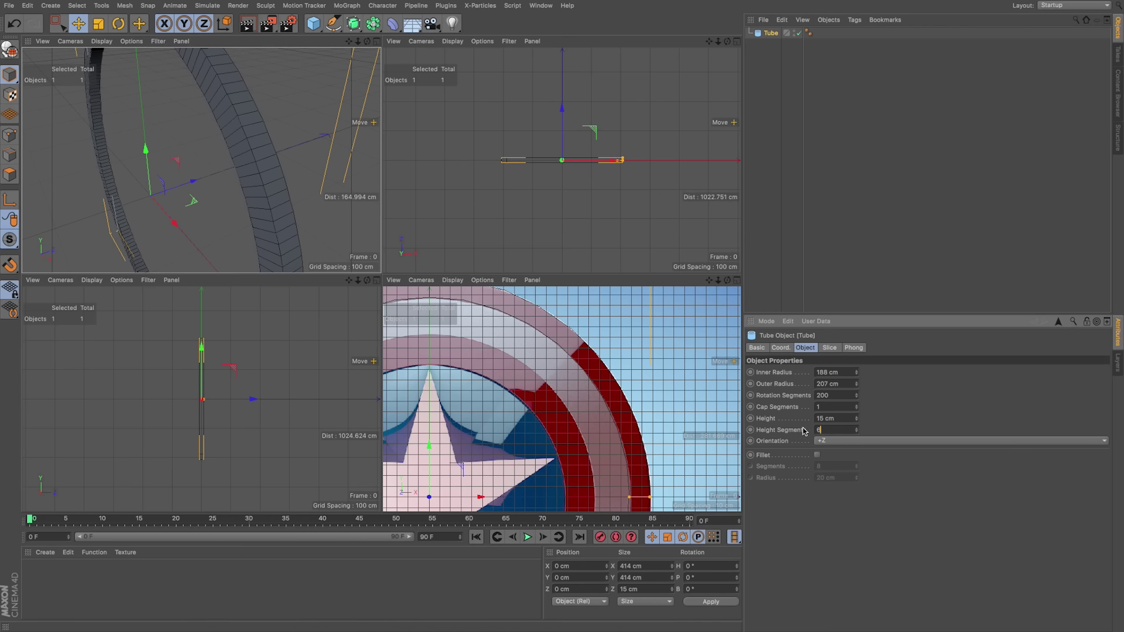
pyautogui.press('Return')
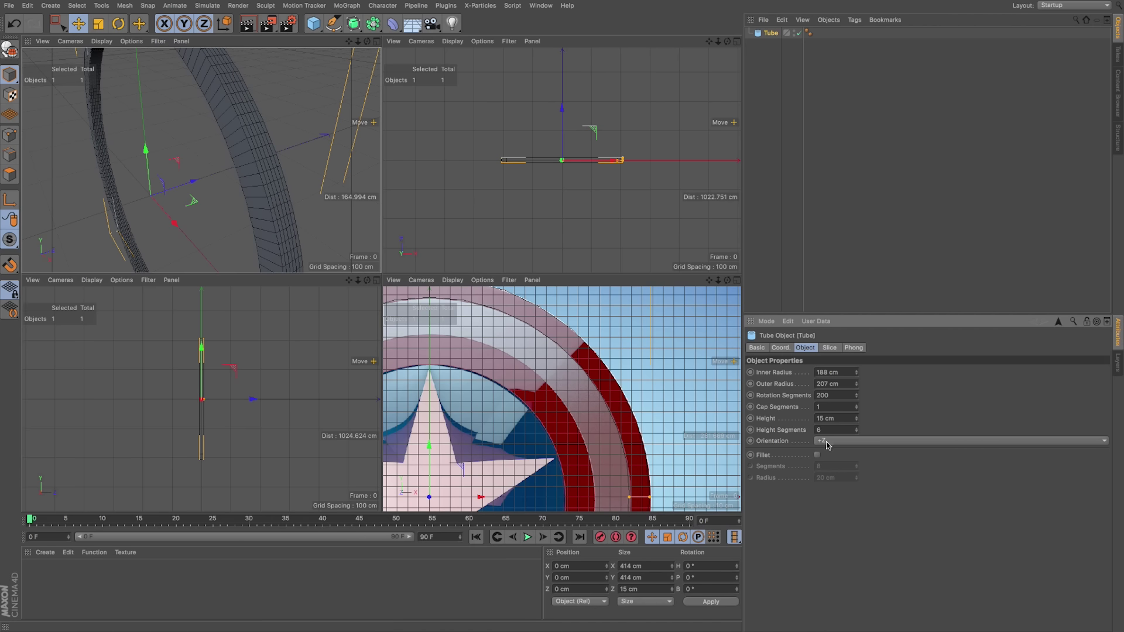
# Round the tube's edges with a fillet of 1 cm radius and 6 segments, and preview it in the interactive render region
pyautogui.click(817, 456)
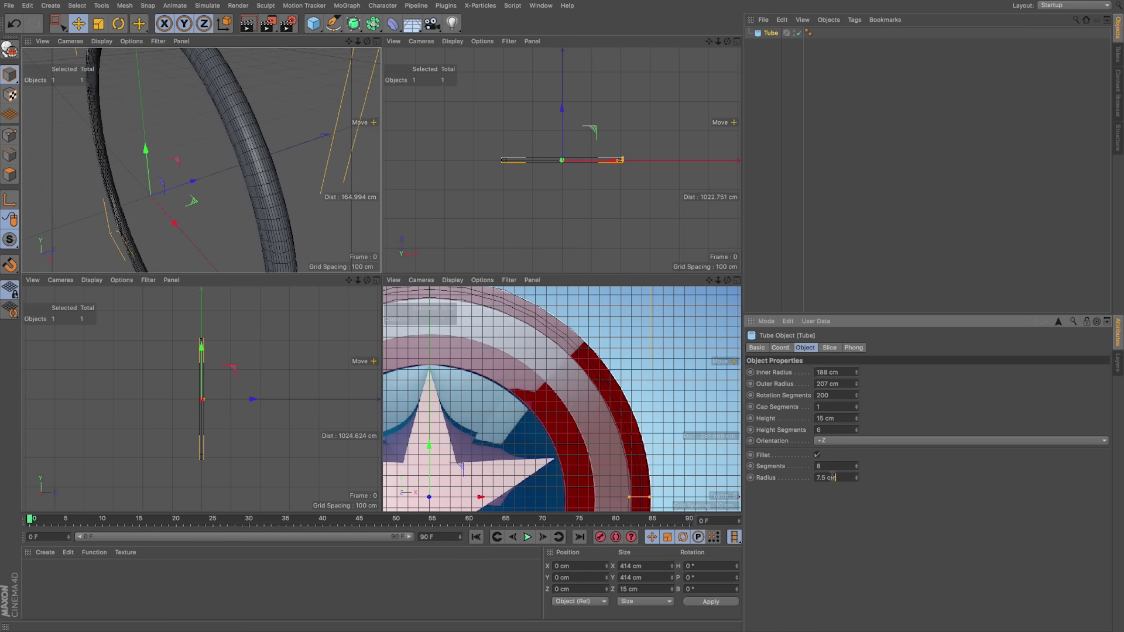
pyautogui.moveTo(835, 478); pyautogui.dragTo(805, 477)
pyautogui.write('1')
pyautogui.press('Return')
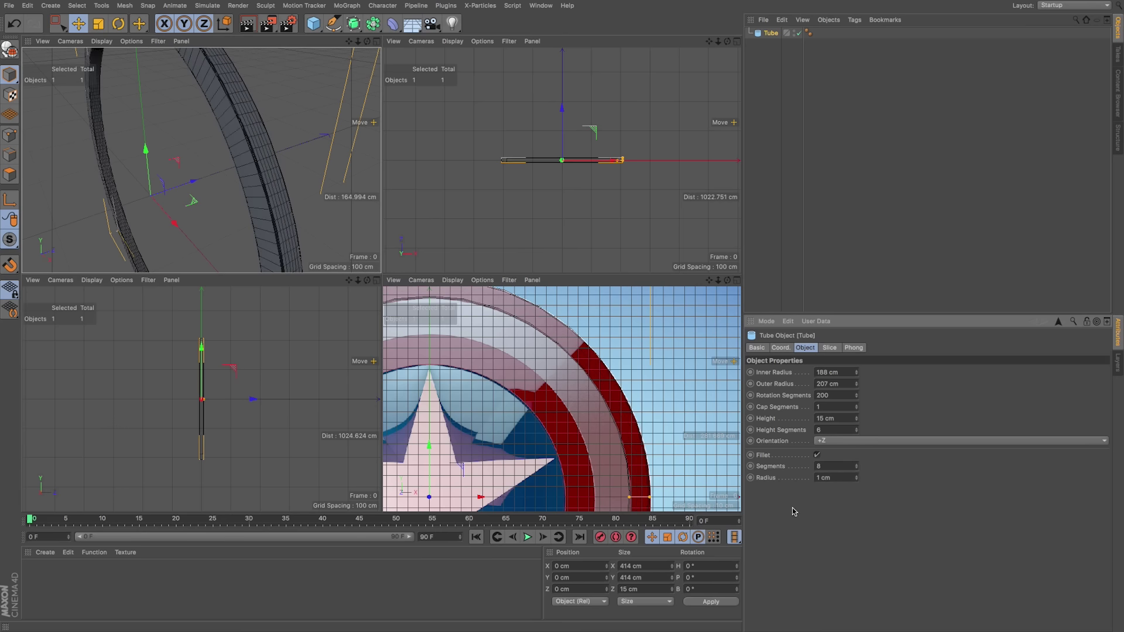
pyautogui.moveTo(845, 464); pyautogui.dragTo(796, 464)
pyautogui.write('6')
pyautogui.press('Return')
pyautogui.keyDown('alt'); pyautogui.moveTo(275, 141); pyautogui.dragTo(269, 158); pyautogui.keyUp('alt')
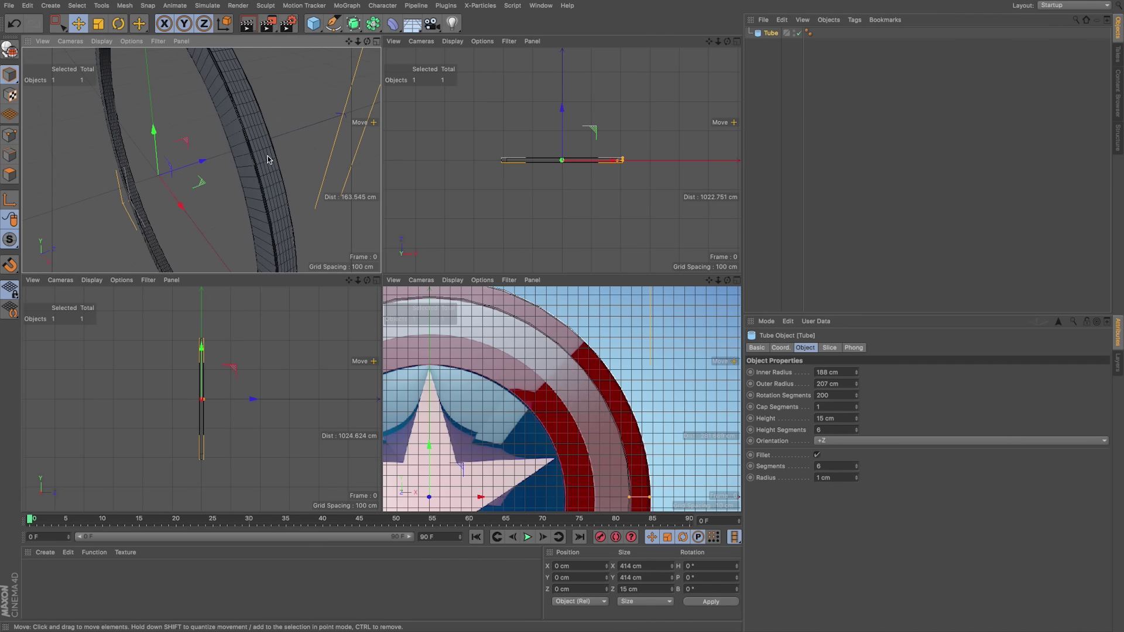
pyautogui.hotkey('alt', 'r')
pyautogui.hotkey('alt', 'r')
pyautogui.press('h')
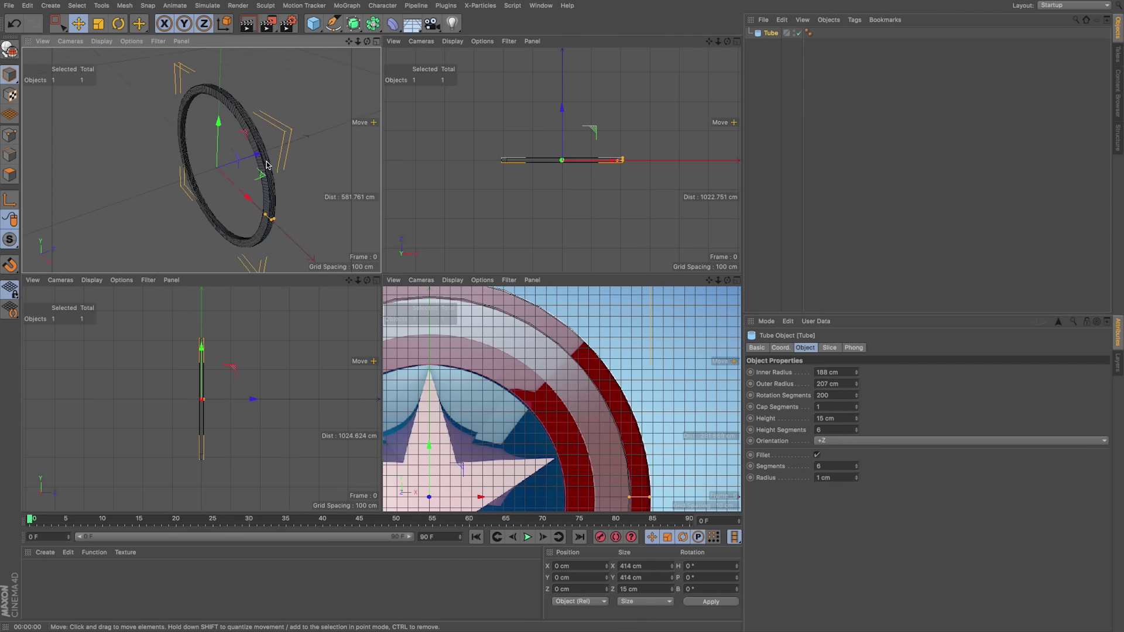
# Duplicate the outer ring's tube as the base for the shield's white ring
pyautogui.click(738, 280)
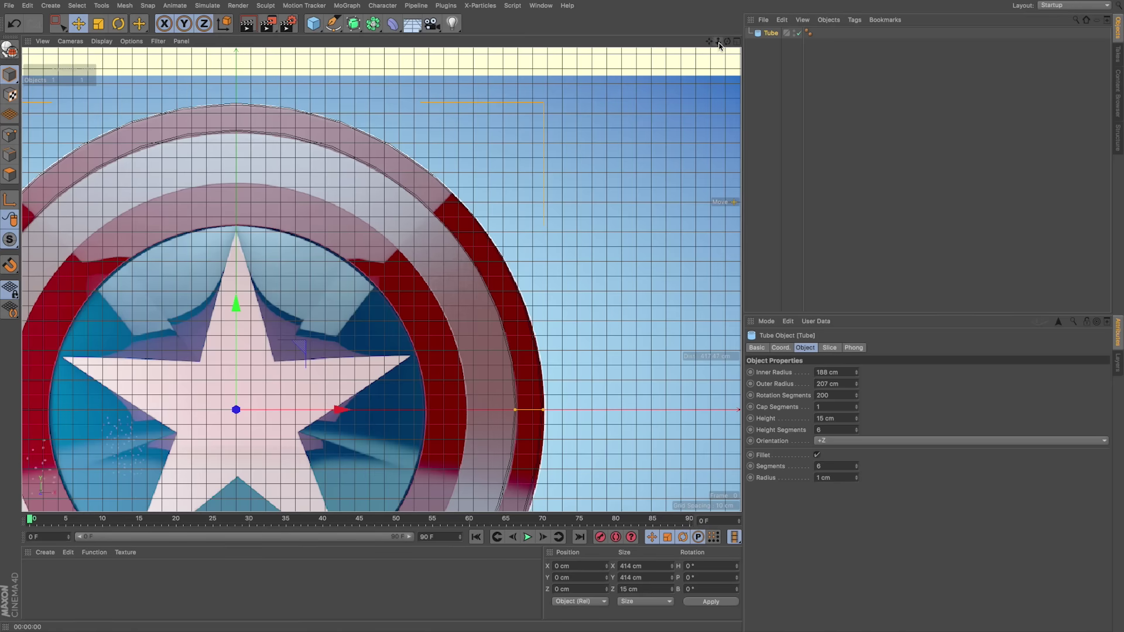
pyautogui.moveTo(719, 42); pyautogui.dragTo(687, 43)
pyautogui.click(736, 42)
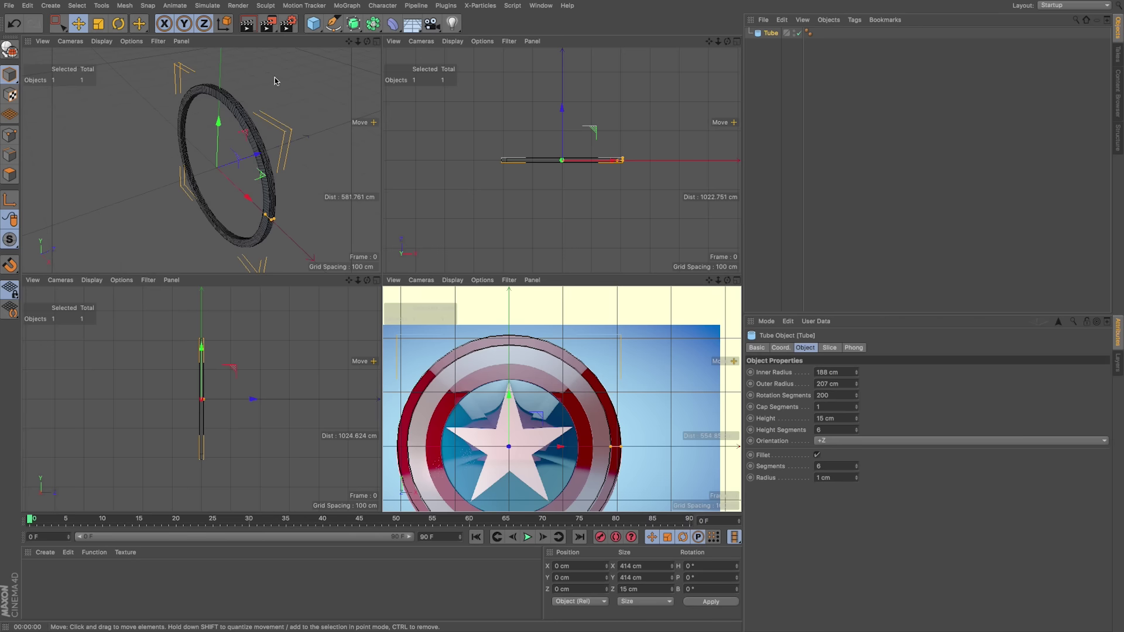
pyautogui.keyDown('alt'); pyautogui.moveTo(276, 78); pyautogui.dragTo(347, 104); pyautogui.keyUp('alt')
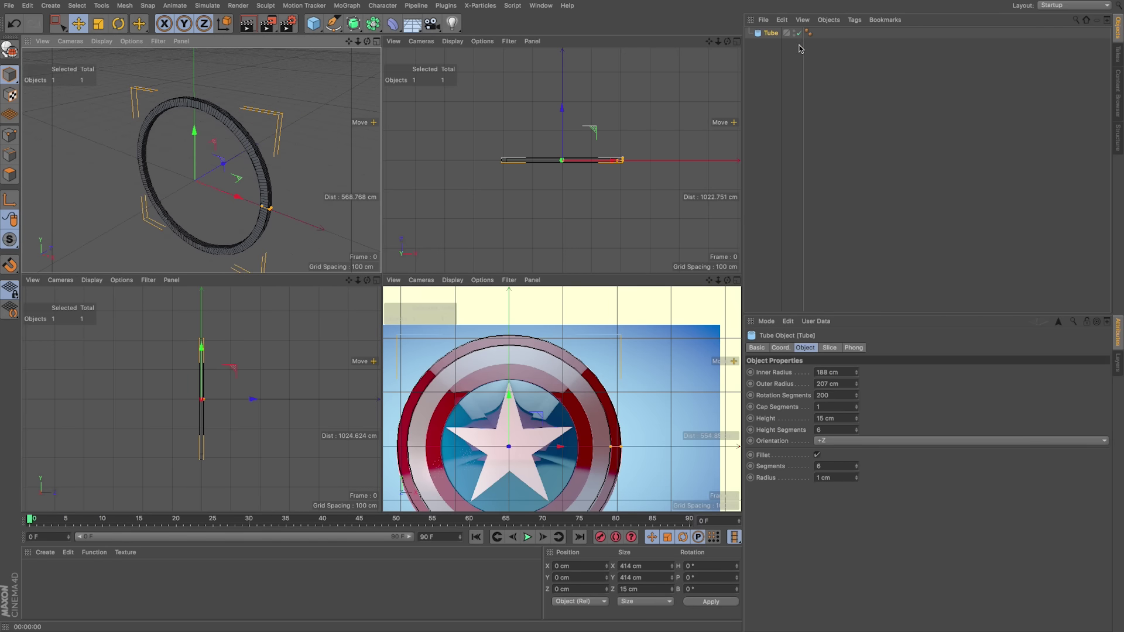
pyautogui.click(768, 37)
pyautogui.keyDown('ctrl'); pyautogui.moveTo(768, 38); pyautogui.dragTo(754, 37); pyautogui.keyUp('ctrl')
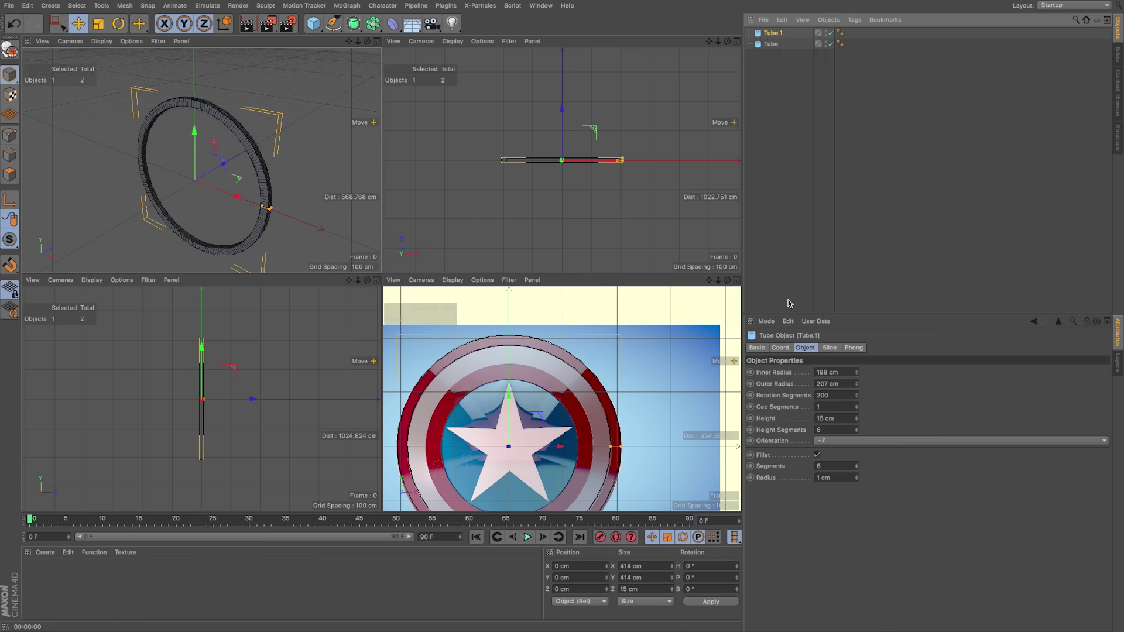
# Fit the duplicated tube to the white ring in the front reference with a 154 cm inner radius and 191 cm outer radius
pyautogui.click(737, 280)
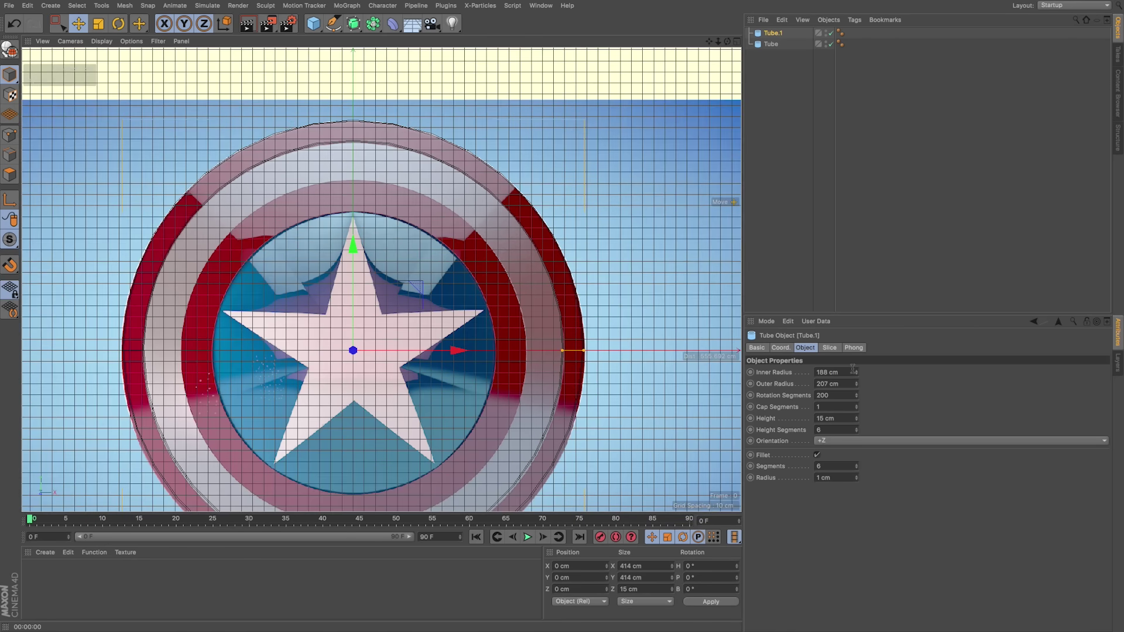
pyautogui.moveTo(856, 372); pyautogui.dragTo(856, 395)
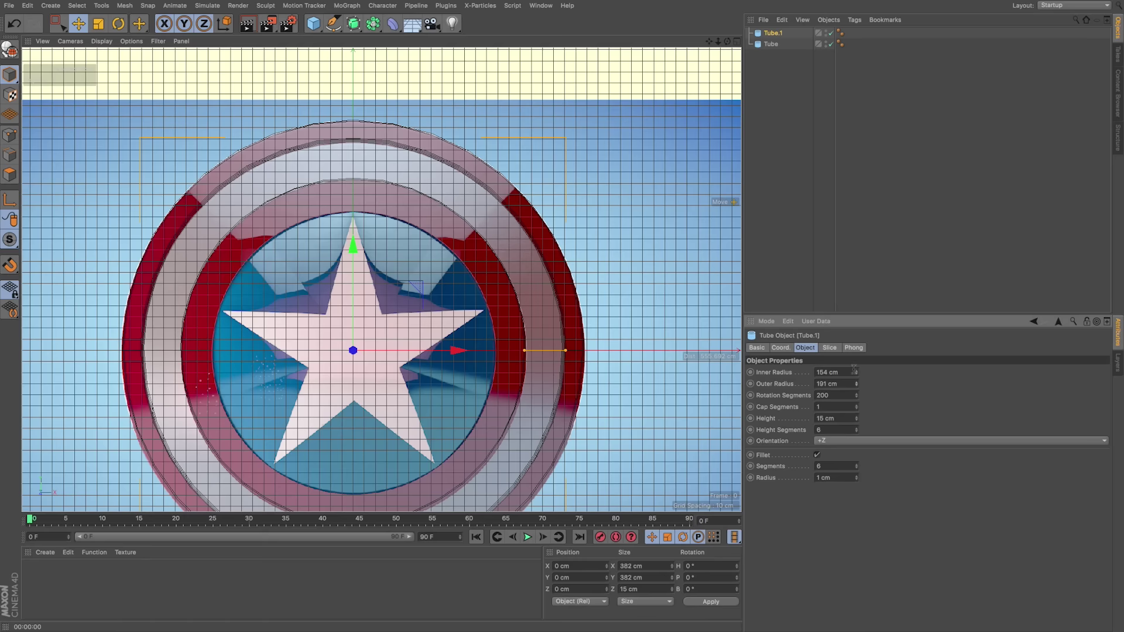
pyautogui.click(737, 41)
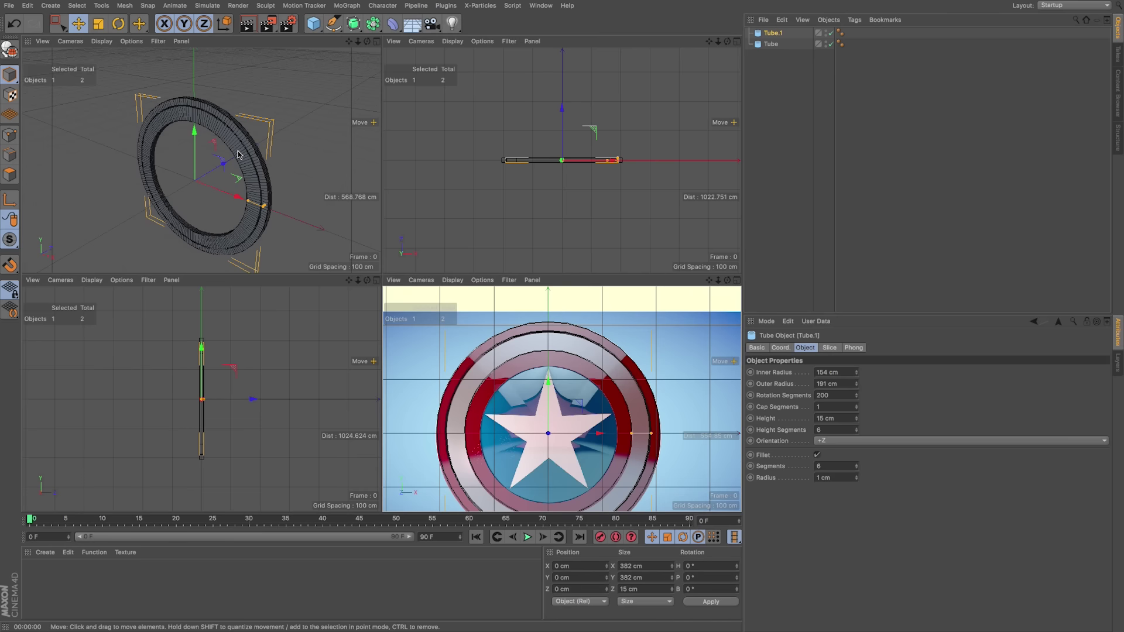
# Examine the seam between the outer ring and the white ring up close in the perspective and side views
pyautogui.keyDown('alt'); pyautogui.moveTo(239, 152); pyautogui.dragTo(213, 171); pyautogui.keyUp('alt')
pyautogui.scroll(6, 232, 165)
pyautogui.scroll(-6, 232, 165)
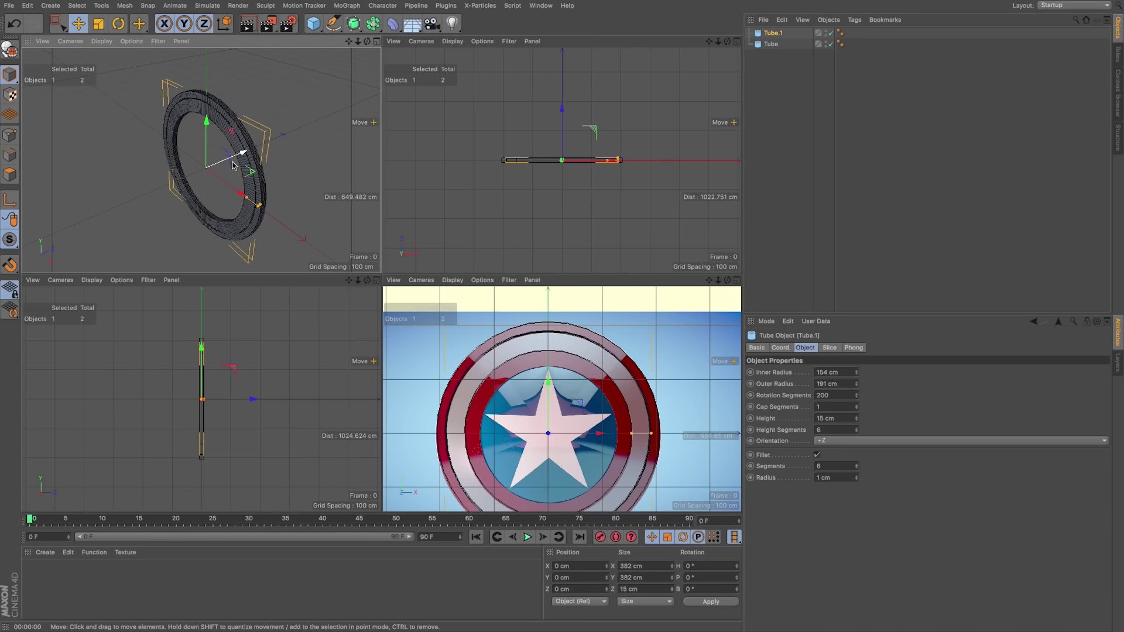
pyautogui.scroll(6, 233, 165)
pyautogui.scroll(6, 183, 394)
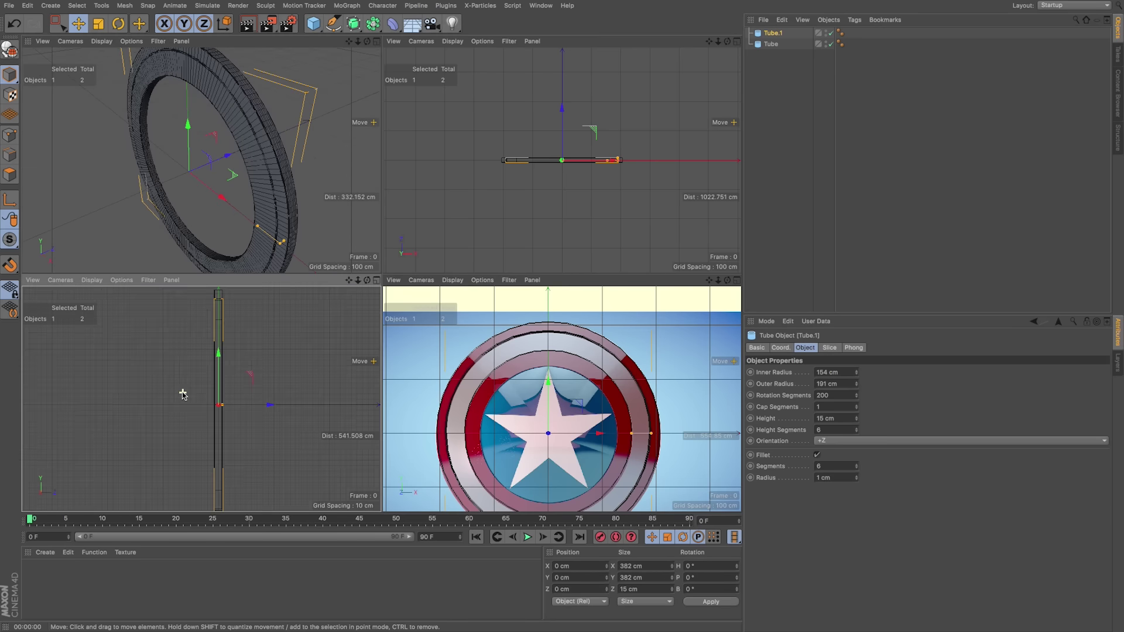
pyautogui.scroll(1, 215, 399)
pyautogui.scroll(3, 268, 120)
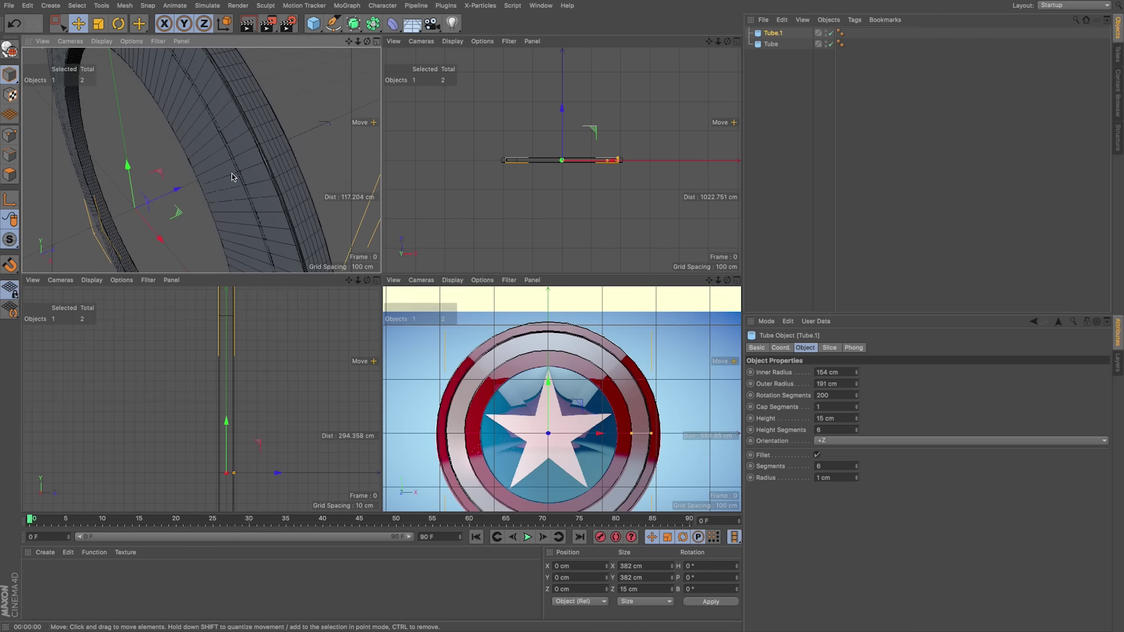
pyautogui.scroll(2, 294, 157)
pyautogui.keyDown('alt'); pyautogui.moveTo(294, 156); pyautogui.dragTo(352, 106); pyautogui.keyUp('alt')
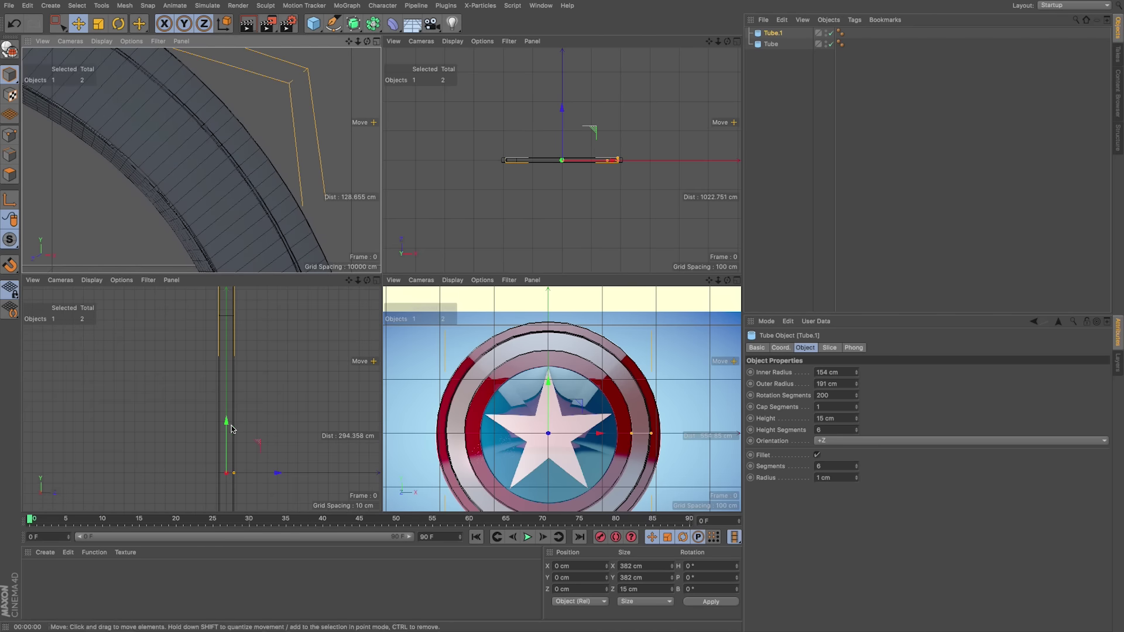
# Undo the freehand shift of the white ring's tube and set its Z position to 1 cm
pyautogui.moveTo(271, 476); pyautogui.dragTo(273, 474)
pyautogui.hotkey('ctrl', 'z')
pyautogui.click(780, 348)
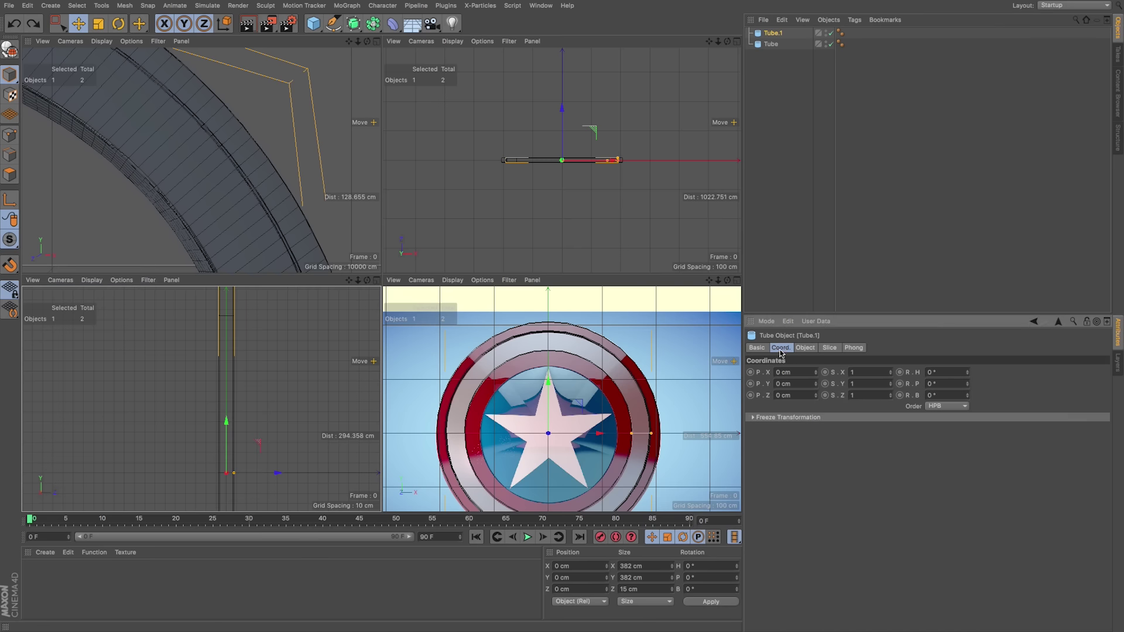
pyautogui.click(816, 394)
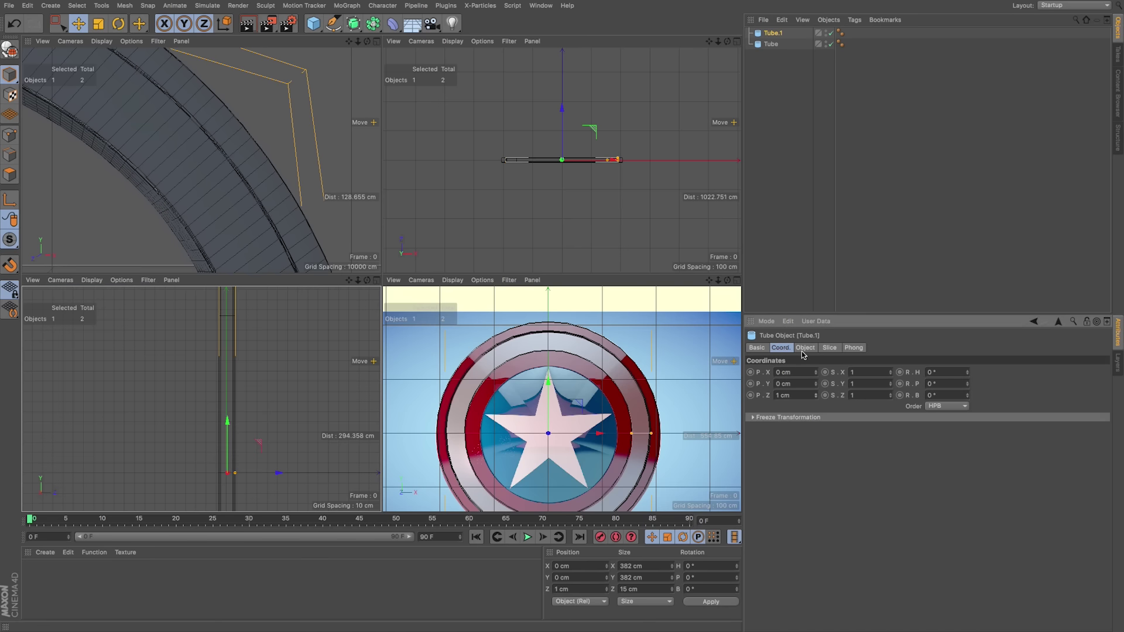
# Set the white ring's Z position to 0.5 cm, checking the seam with the interactive render region
pyautogui.keyDown('alt'); pyautogui.moveTo(143, 194); pyautogui.dragTo(316, 258); pyautogui.keyUp('alt')
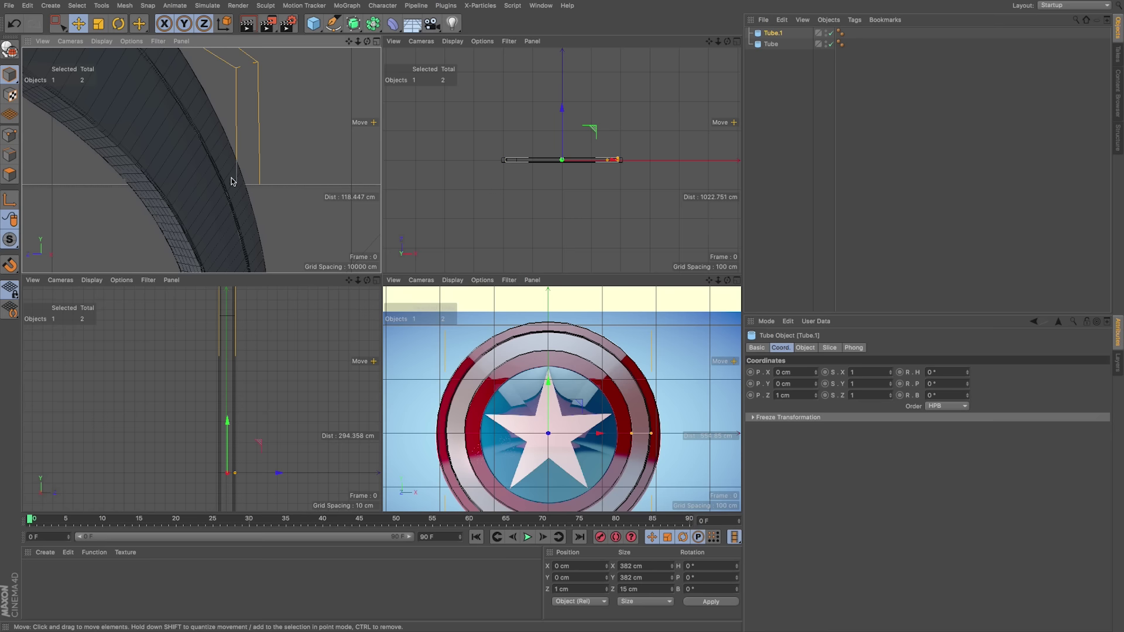
pyautogui.hotkey('alt', 'r')
pyautogui.moveTo(800, 395); pyautogui.dragTo(773, 395)
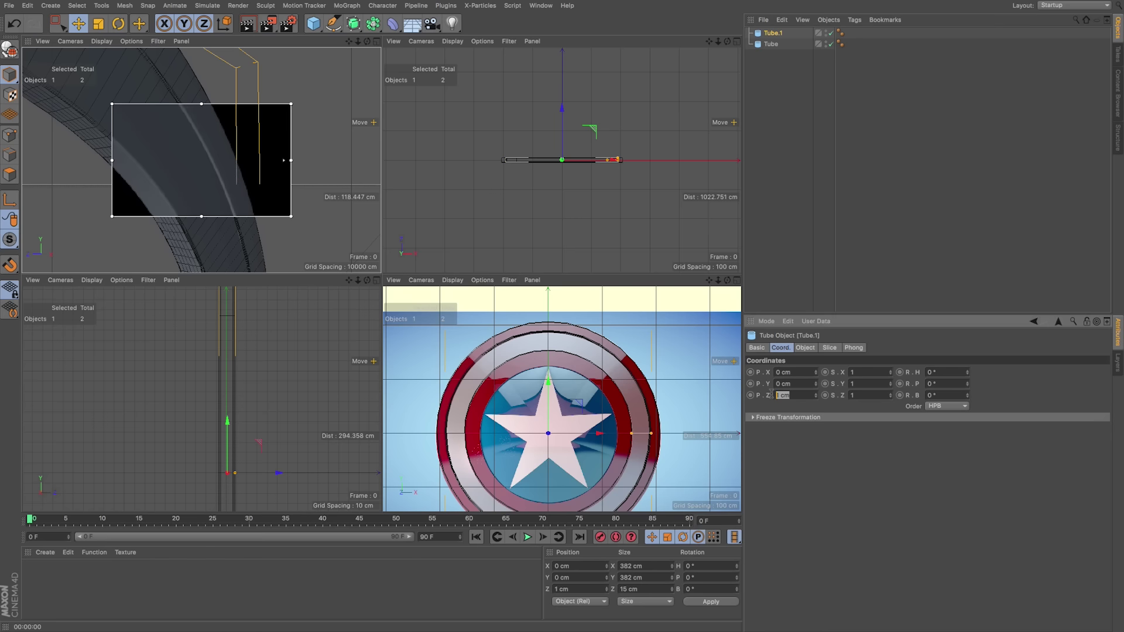
pyautogui.write('0.5')
pyautogui.press('Return')
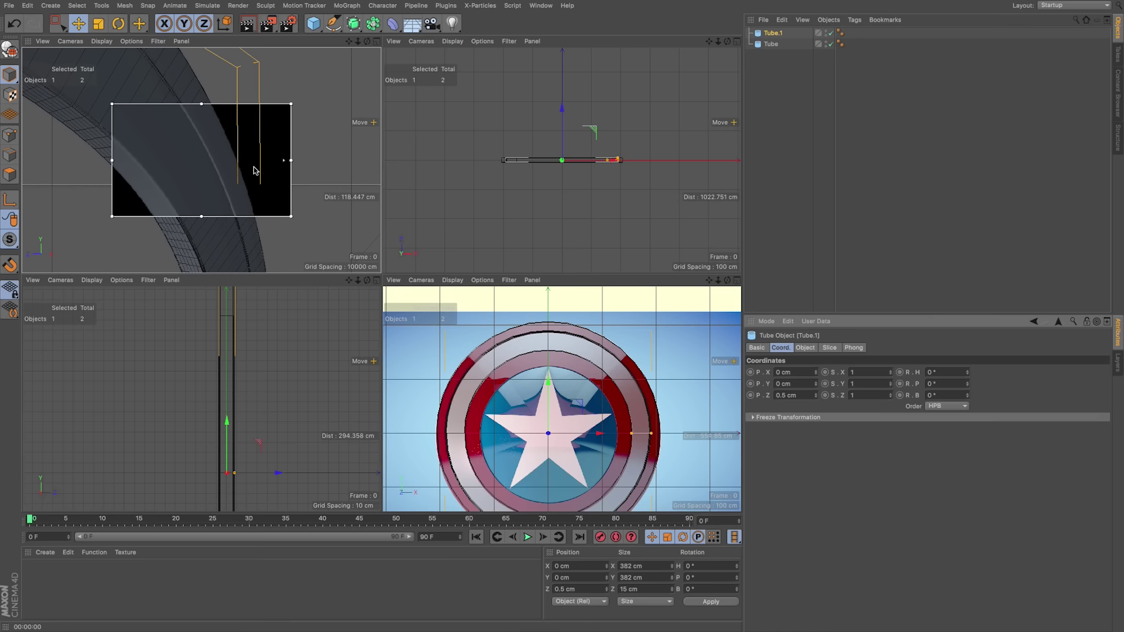
pyautogui.hotkey('alt', 'r')
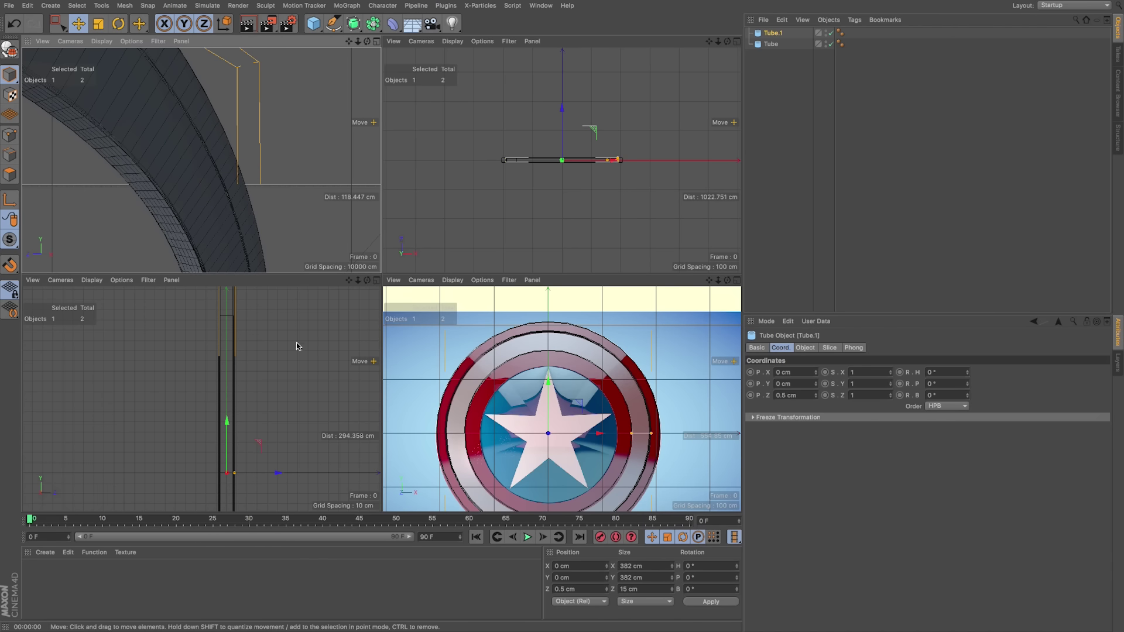
# Set the height of the white ring's tube to 14.5 cm
pyautogui.keyDown('alt'); pyautogui.moveTo(167, 189); pyautogui.dragTo(258, 219); pyautogui.keyUp('alt')
pyautogui.click(803, 347)
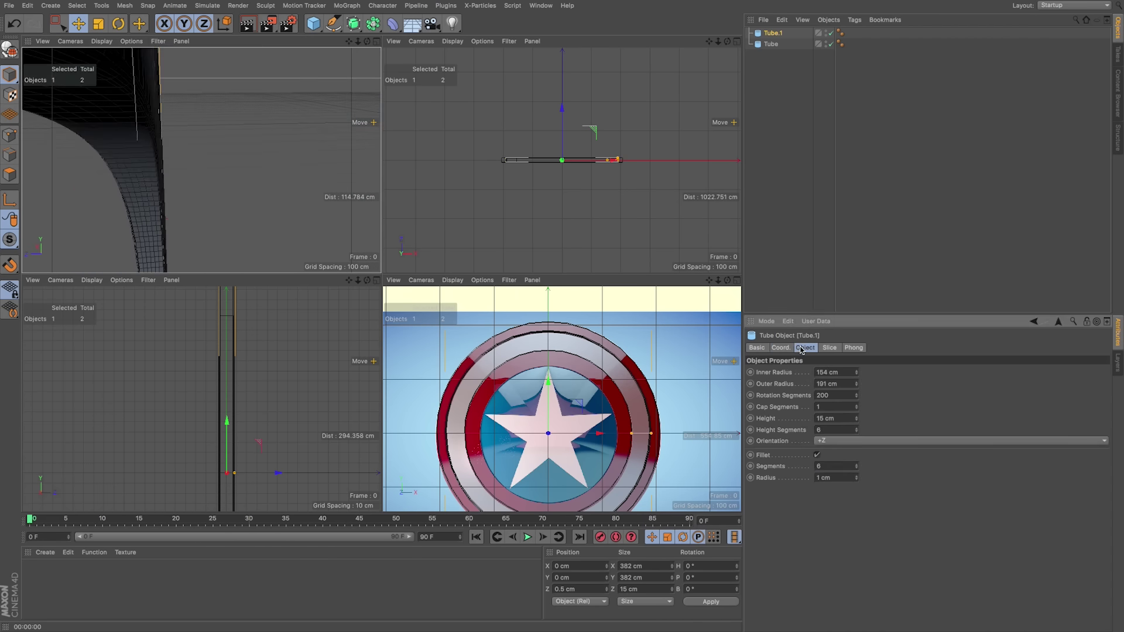
pyautogui.keyDown('alt'); pyautogui.moveTo(226, 202); pyautogui.dragTo(88, 172); pyautogui.keyUp('alt')
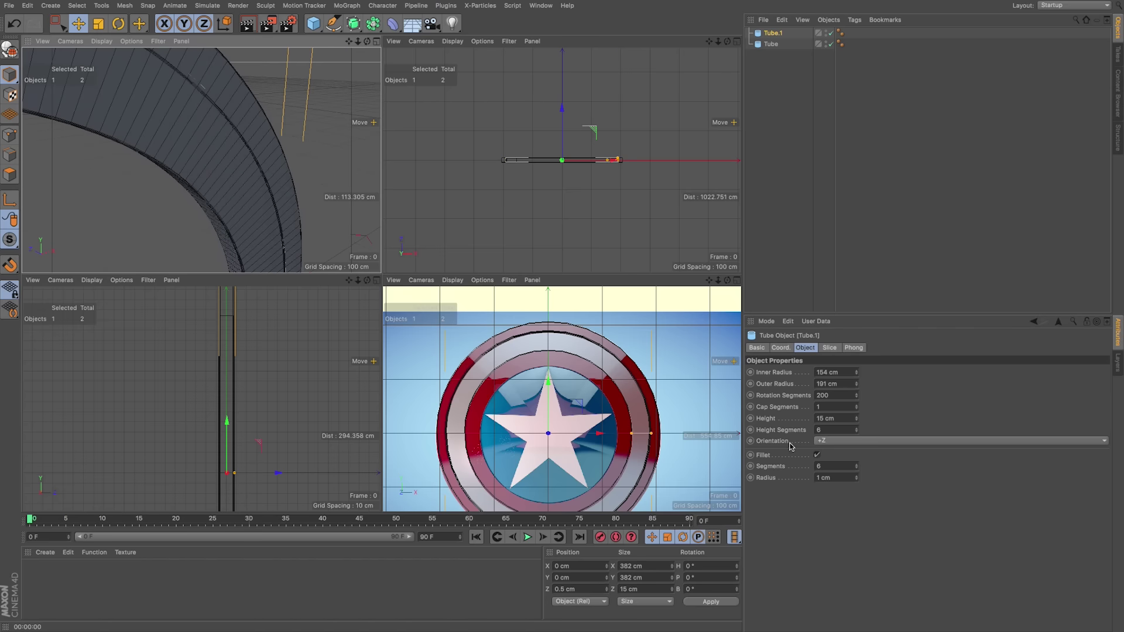
pyautogui.click(846, 421)
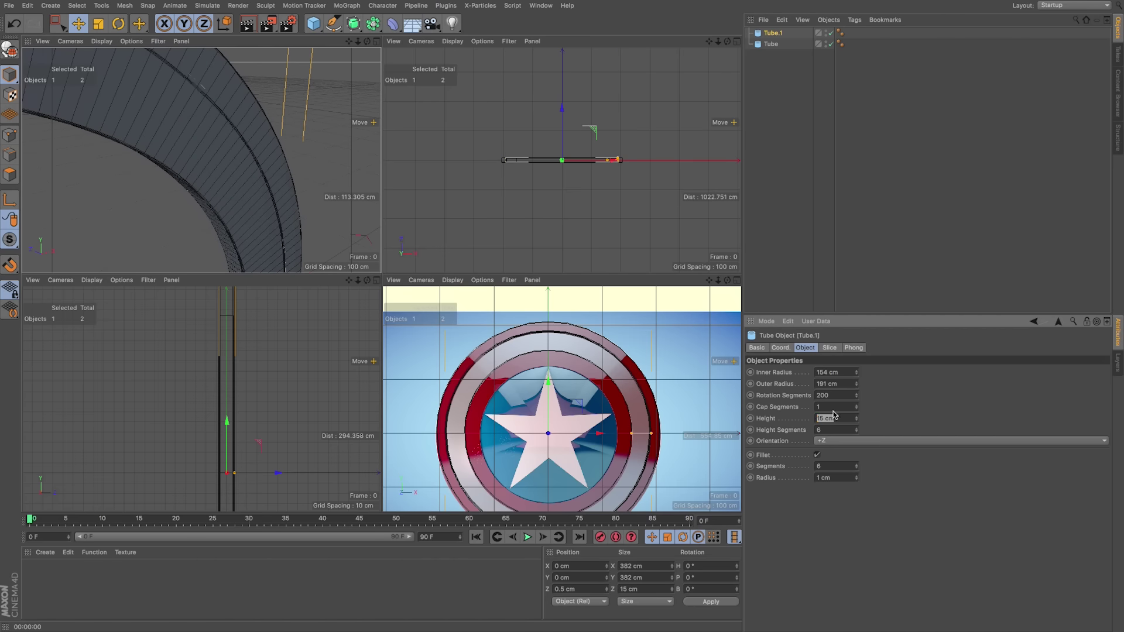
pyautogui.write('15')
pyautogui.press('Return')
pyautogui.hotkey('ctrl', 'z')
pyautogui.press('Return')
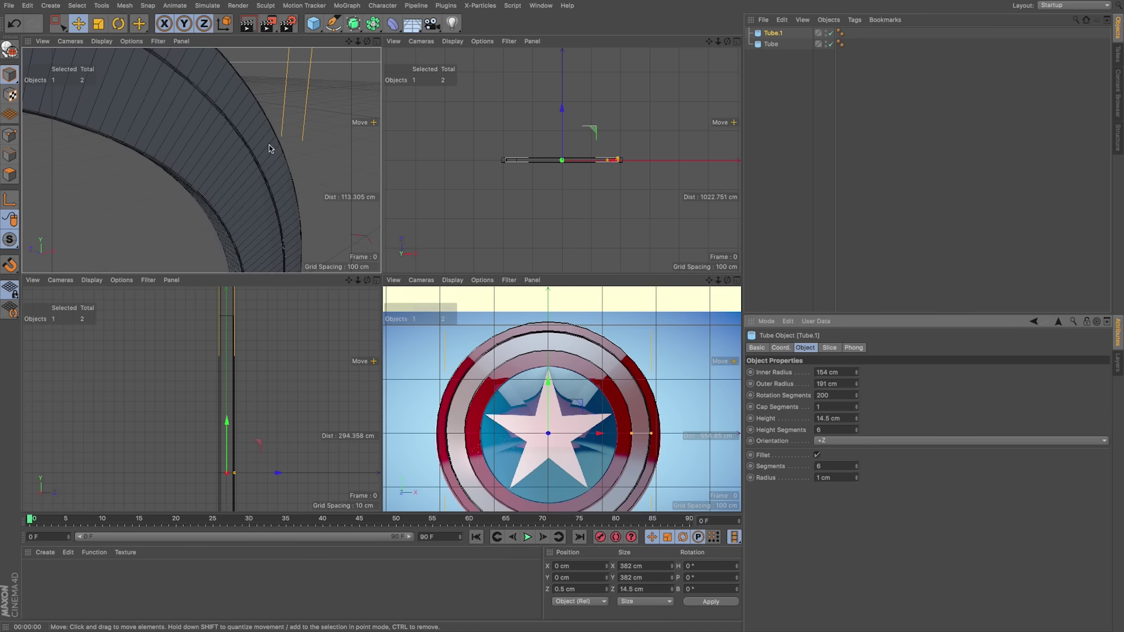
# Copy and paste the white ring's tube as the base for the inner red ring
pyautogui.keyDown('alt'); pyautogui.moveTo(199, 154); pyautogui.dragTo(248, 166); pyautogui.keyUp('alt')
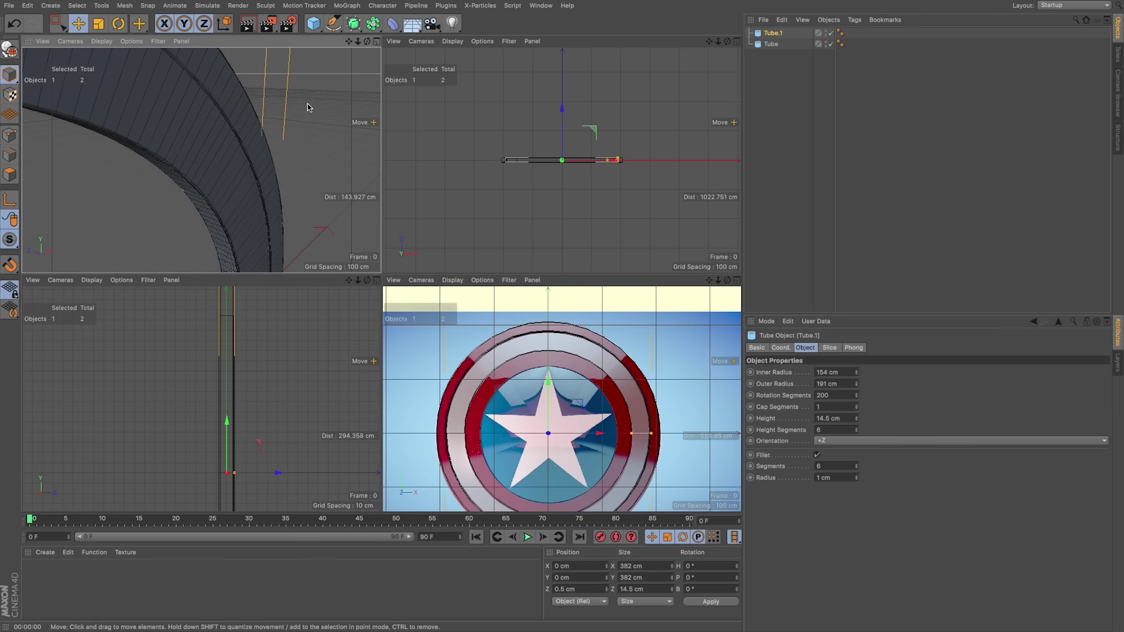
pyautogui.moveTo(358, 42); pyautogui.dragTo(275, 50)
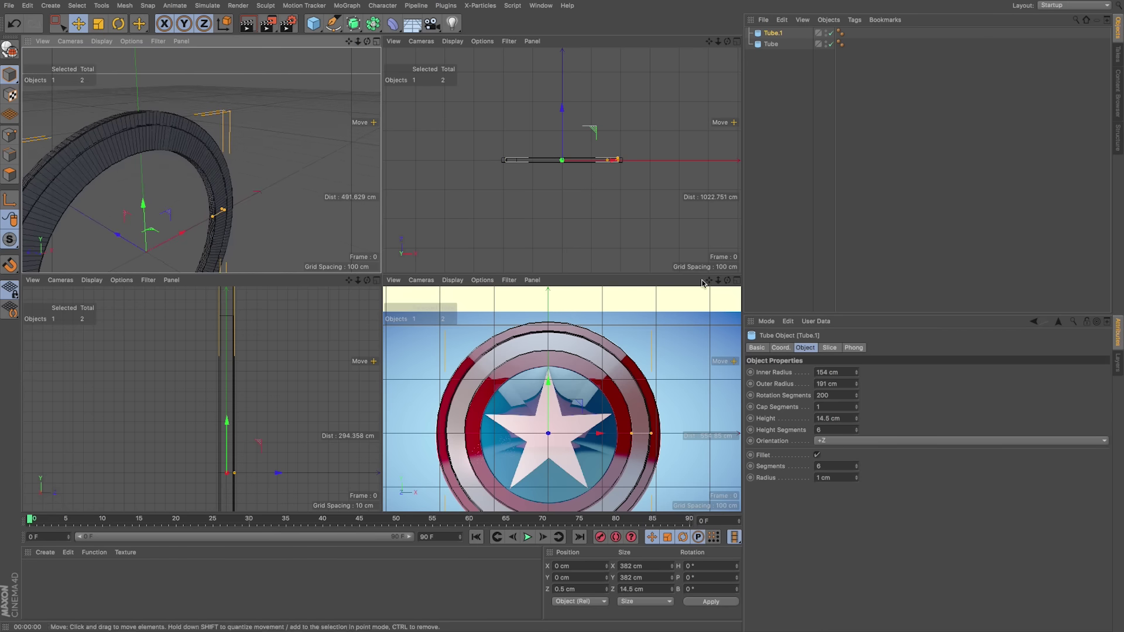
pyautogui.click(737, 280)
pyautogui.click(763, 35)
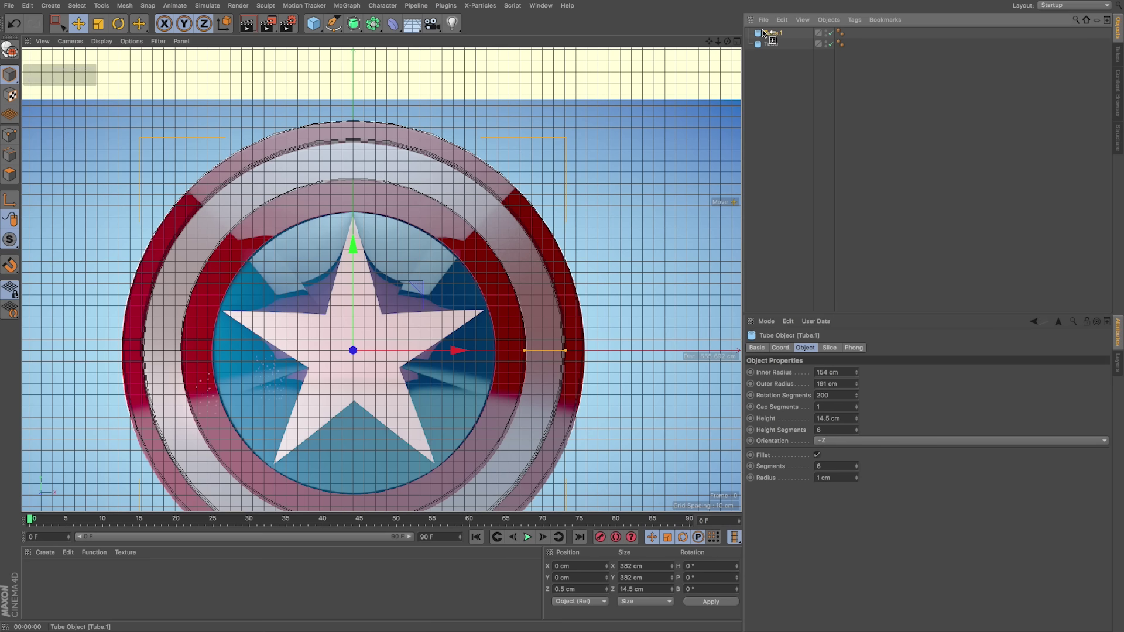
pyautogui.press('super+c')
pyautogui.press('super+v')
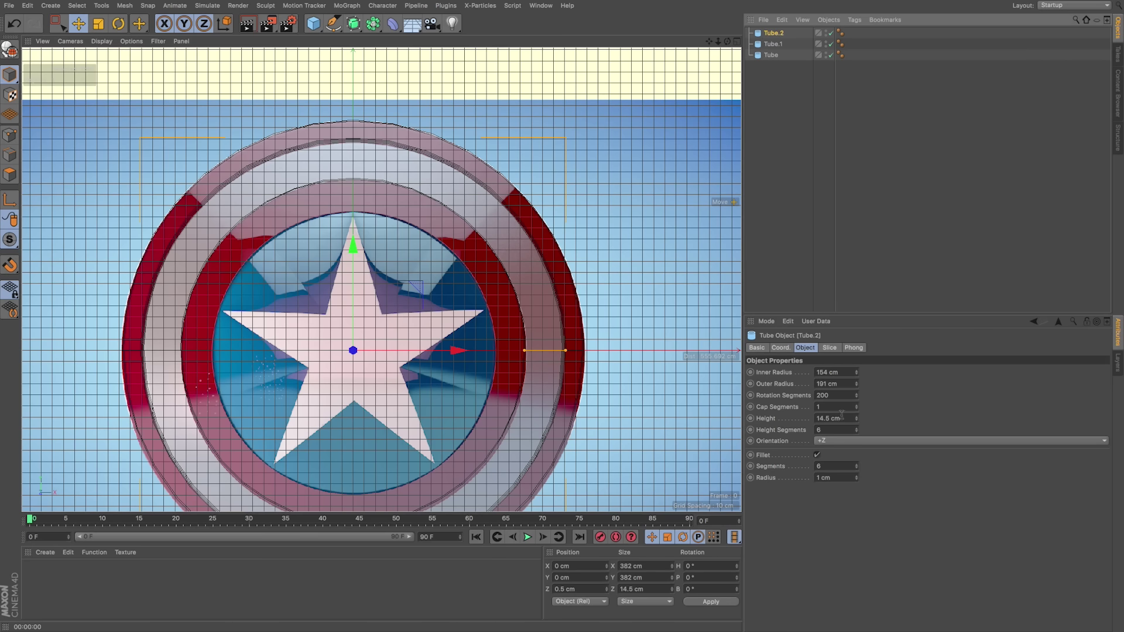
# Reduce the new tube's inner and outer radii to fit the inner red ring, 318 cm across overall, and show its coordinates
pyautogui.moveTo(859, 374); pyautogui.dragTo(854, 398)
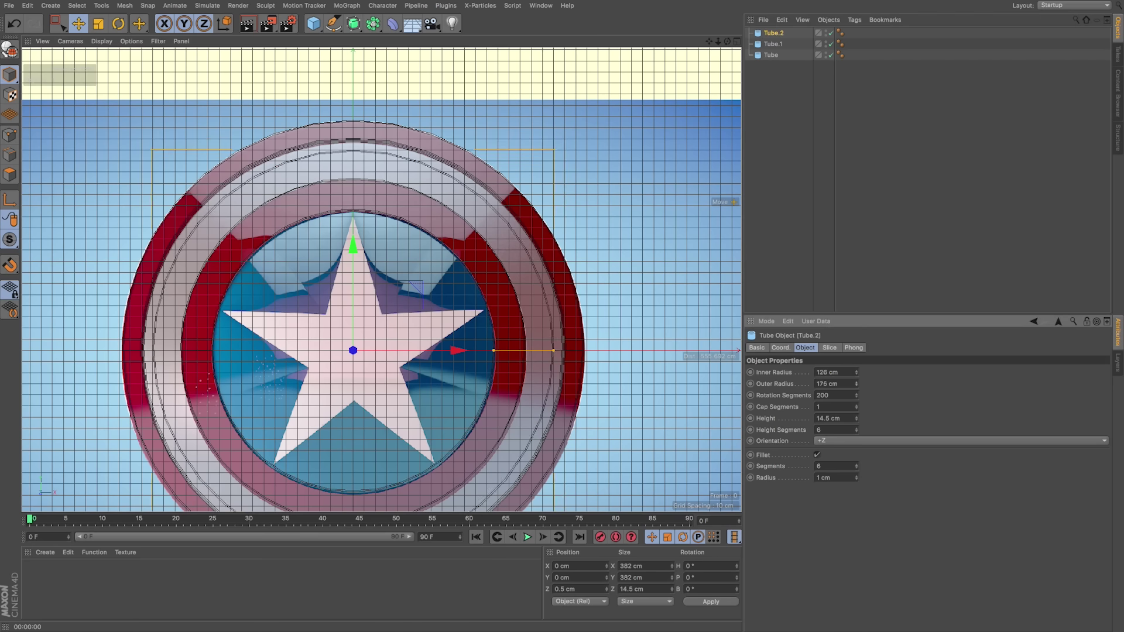
pyautogui.middleClick(361, 341)
pyautogui.click(780, 348)
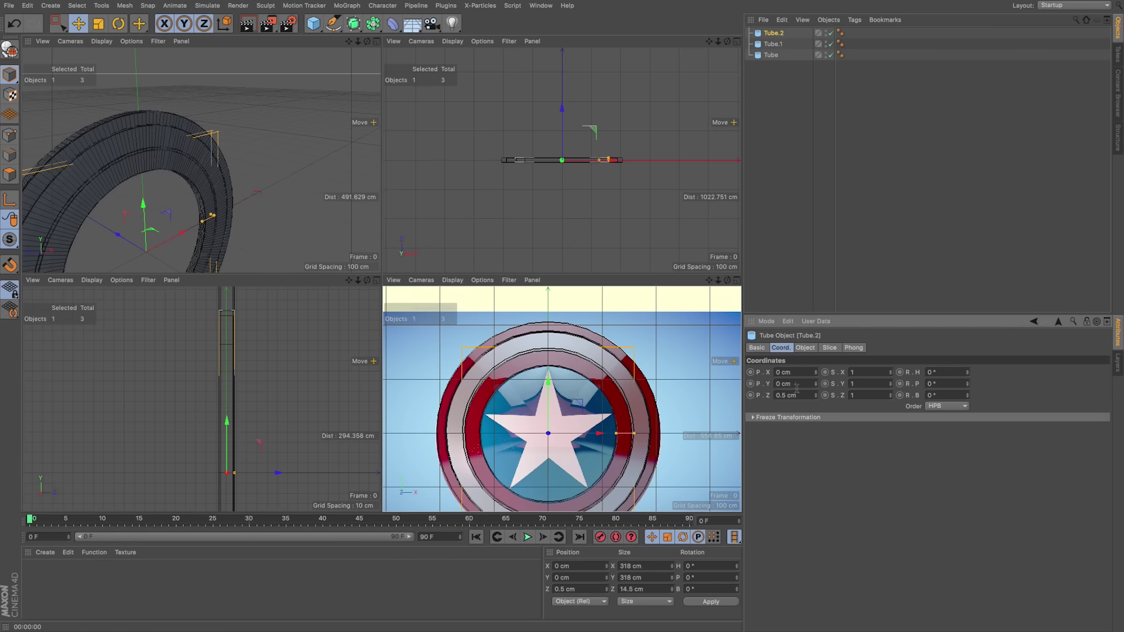
# Set the inner red ring's Z position to 1 cm and its height to 14 cm
pyautogui.write('1')
pyautogui.press('Return')
pyautogui.click(805, 350)
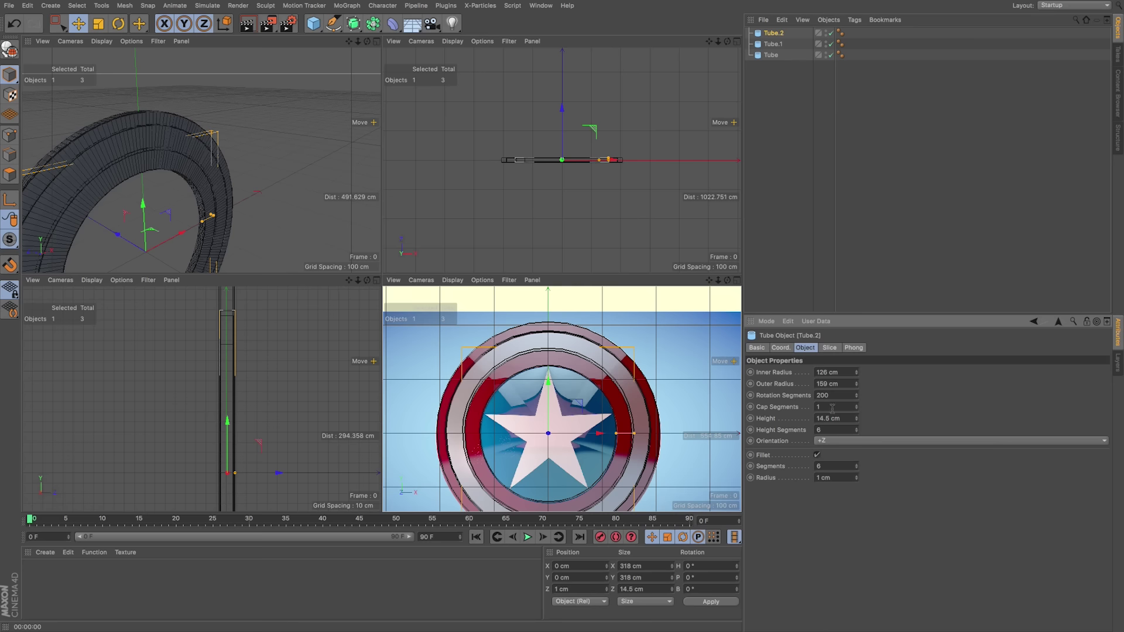
pyautogui.moveTo(837, 419); pyautogui.dragTo(792, 420)
pyautogui.write('1')
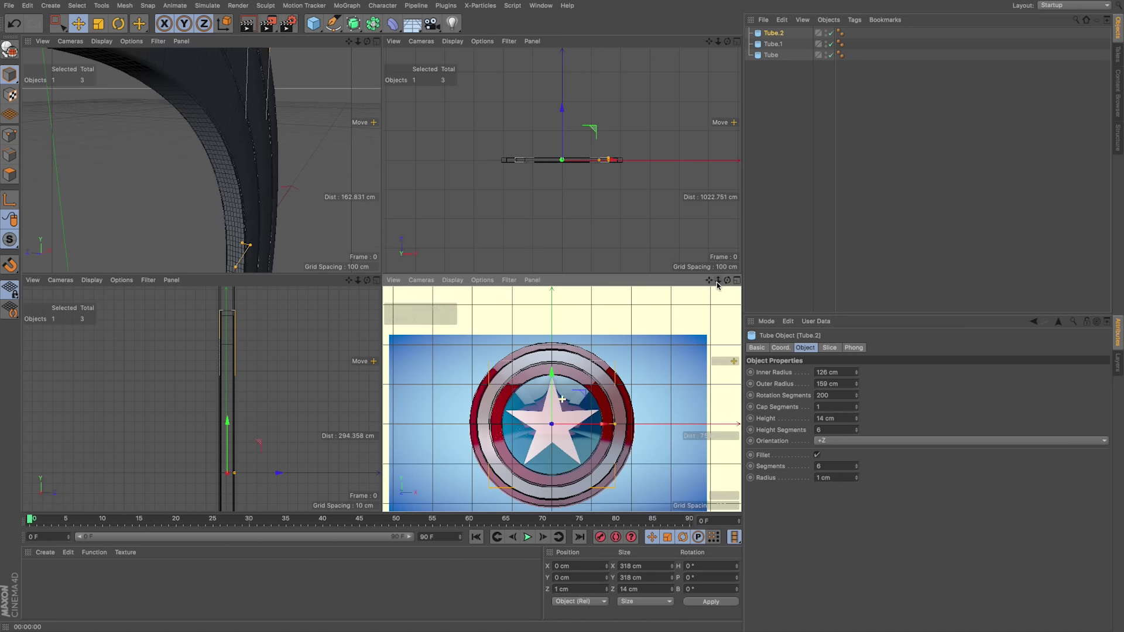
# Add a cylinder primitive for the shield's blue center and set its orientation to +Z
pyautogui.moveTo(709, 281); pyautogui.dragTo(713, 262)
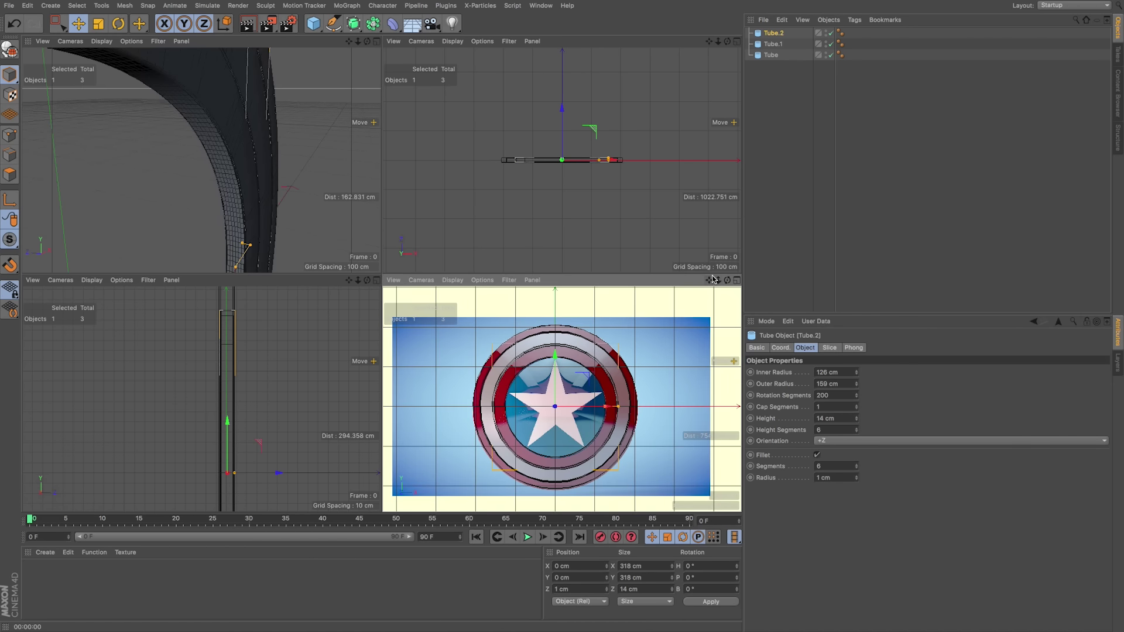
pyautogui.click(313, 24)
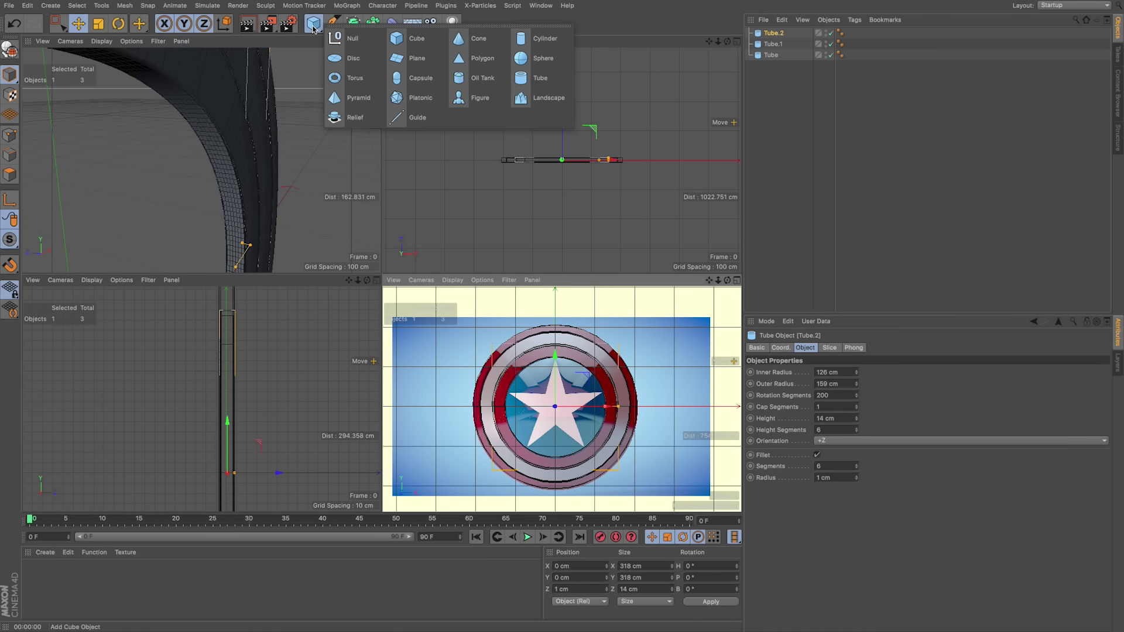
pyautogui.click(554, 41)
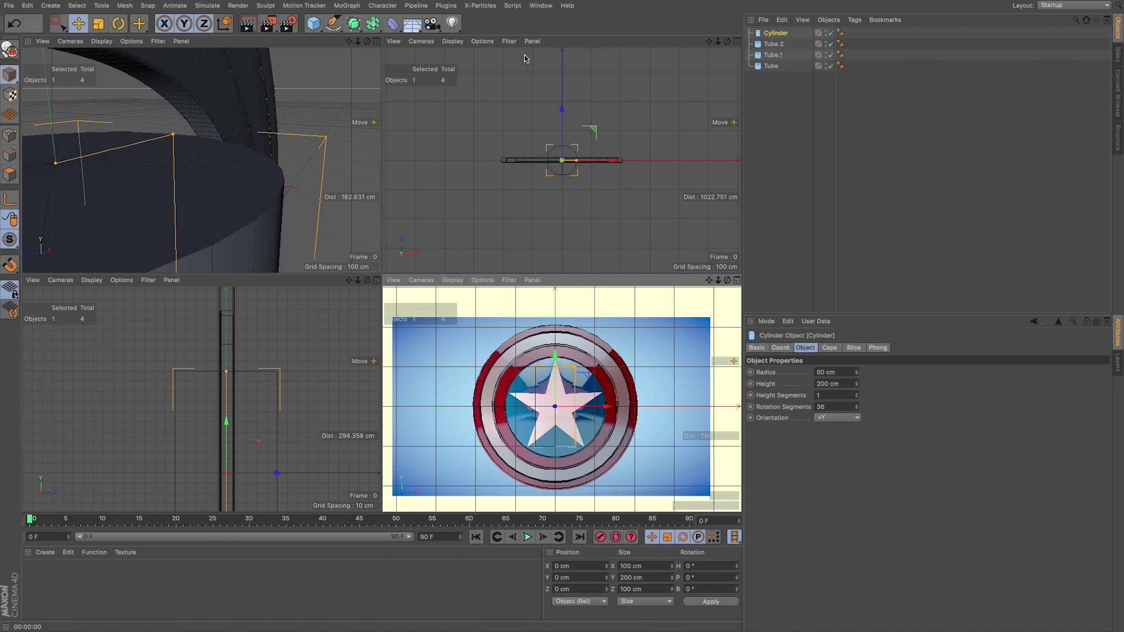
pyautogui.click(832, 418)
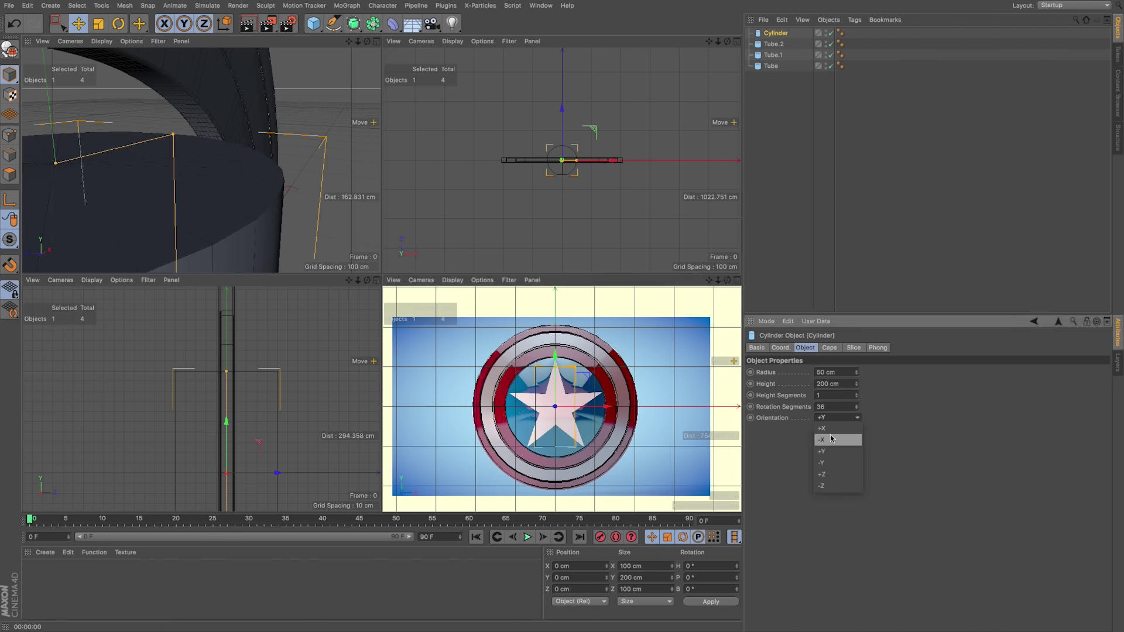
pyautogui.click(825, 474)
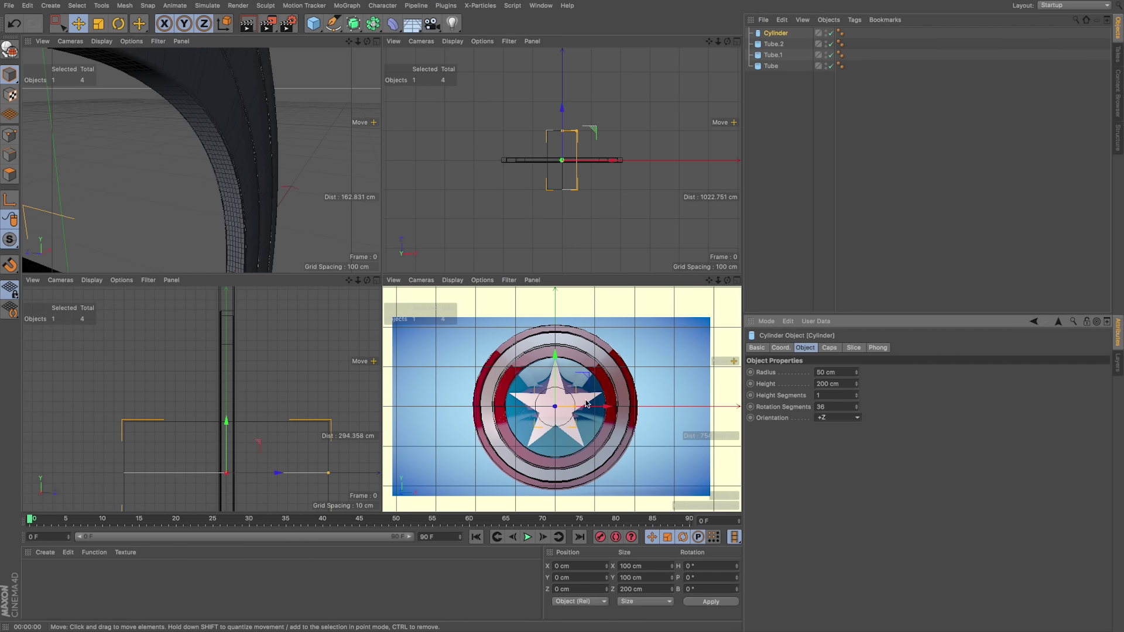
# Scale the cylinder to about 258 cm across to fill the inner red ring, and set its height to 14 cm
pyautogui.press('t')
pyautogui.moveTo(679, 340); pyautogui.dragTo(961, 275)
pyautogui.moveTo(565, 395); pyautogui.dragTo(573, 395)
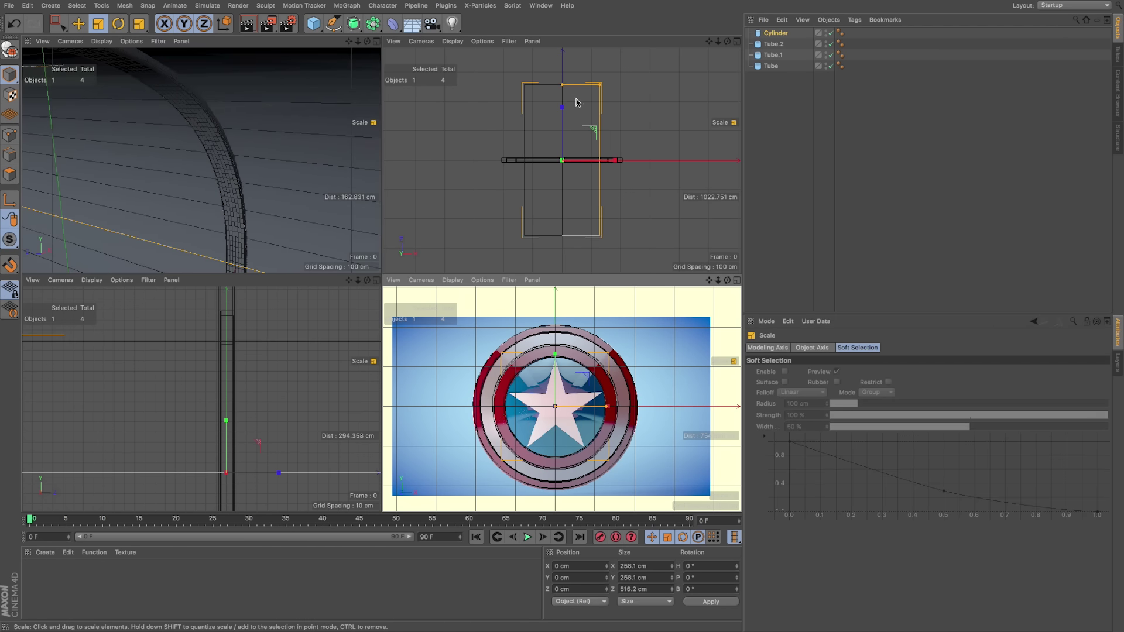
pyautogui.click(776, 34)
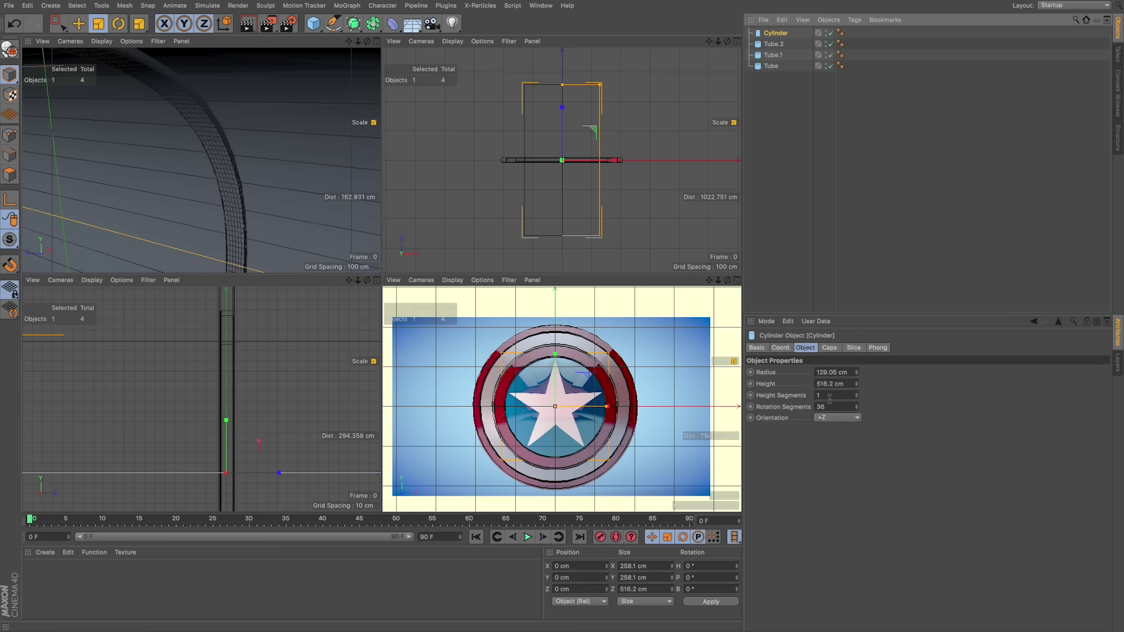
pyautogui.moveTo(857, 384)
pyautogui.mouseDown()
pyautogui.moveTo(857, 454)
pyautogui.moveTo(858, 384)
pyautogui.mouseUp()
pyautogui.click(843, 385)
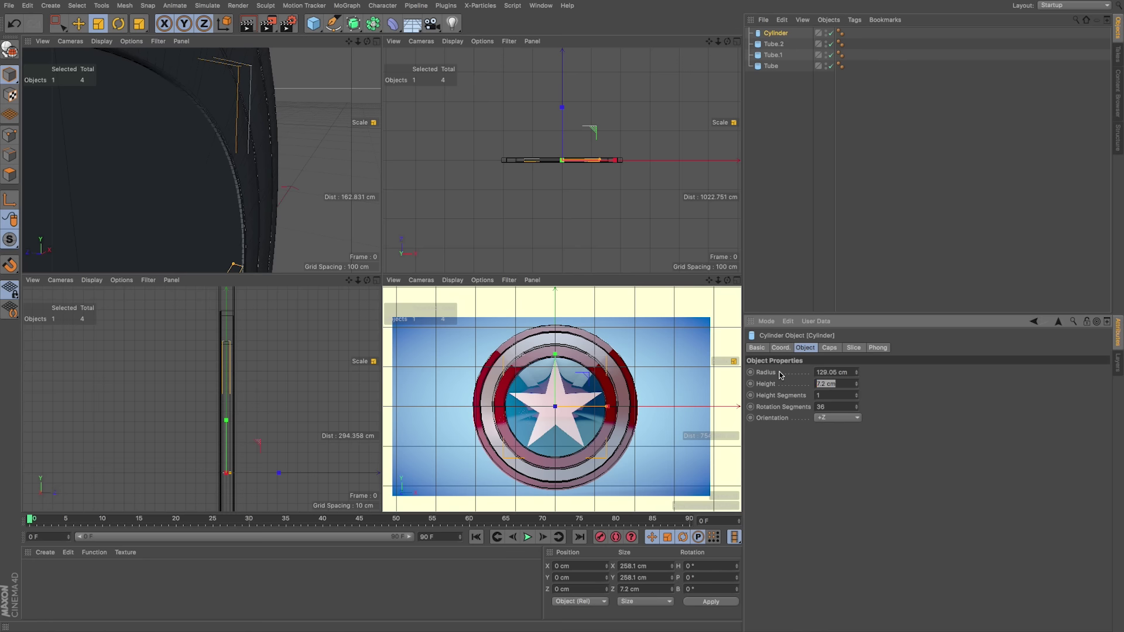
pyautogui.write('14')
pyautogui.press('Return')
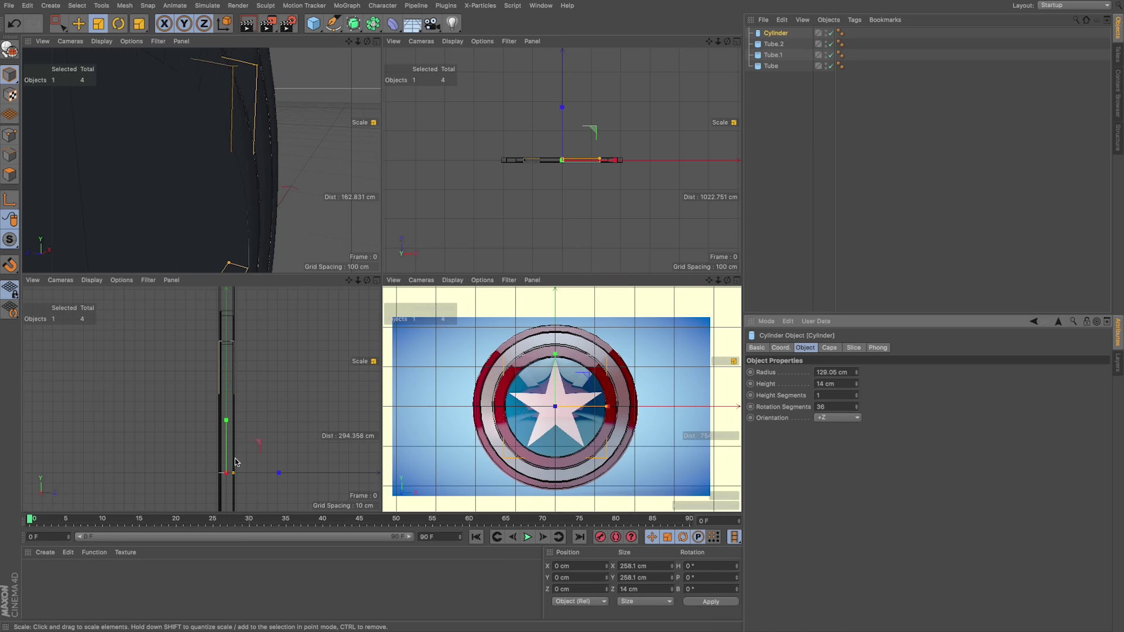
# Set the height of the center cylinder to 13.5 cm
pyautogui.press('e')
pyautogui.scroll(-4, 316, 96)
pyautogui.click(779, 36)
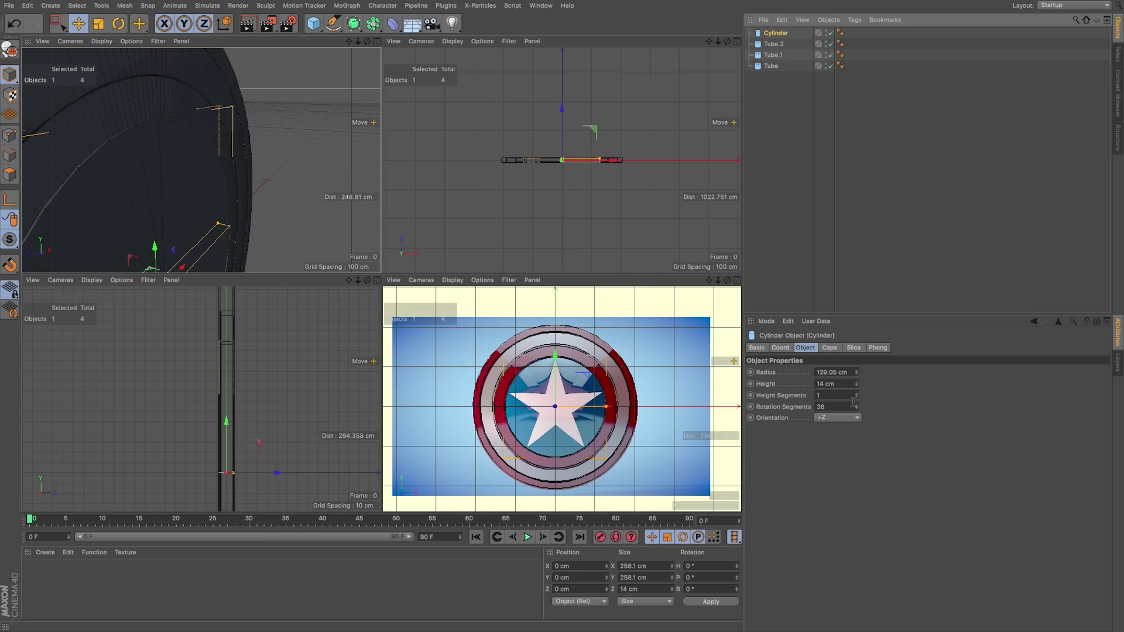
pyautogui.moveTo(845, 385); pyautogui.dragTo(776, 377)
pyautogui.write('13.5')
pyautogui.press('Return')
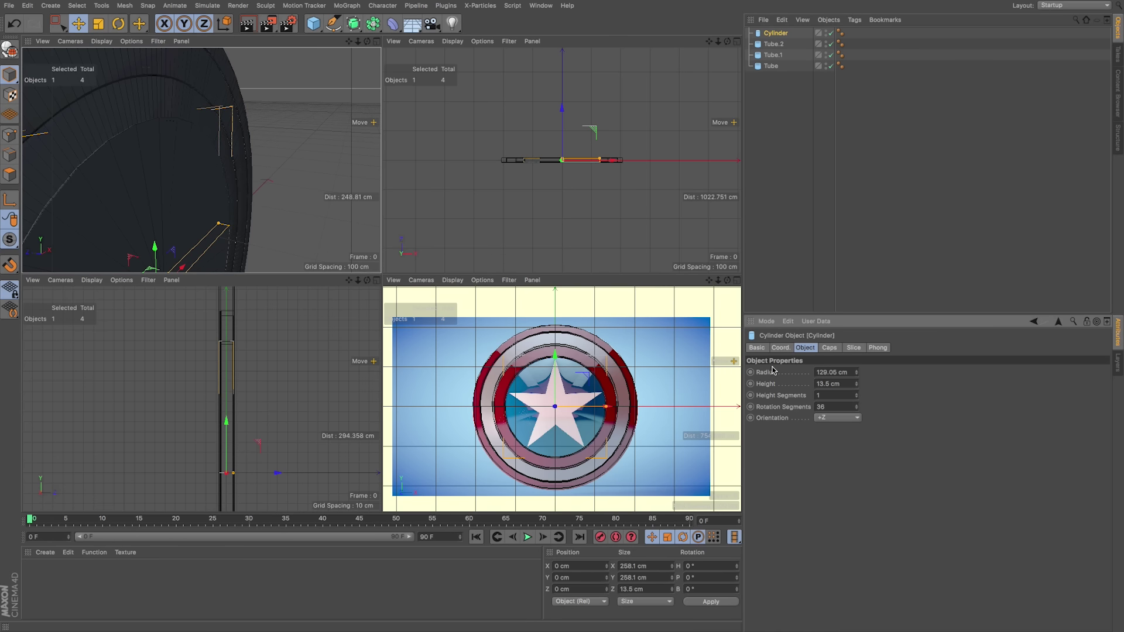
# Inspect how the rings and center disc fit together, and examine the star and recess on the finished shield
pyautogui.moveTo(350, 42); pyautogui.dragTo(444, 2)
pyautogui.moveTo(235, 197); pyautogui.dragTo(233, 197)
pyautogui.moveTo(358, 42); pyautogui.dragTo(322, 42)
pyautogui.keyDown('alt'); pyautogui.moveTo(289, 163); pyautogui.dragTo(120, 151); pyautogui.keyUp('alt')
pyautogui.moveTo(349, 42); pyautogui.dragTo(251, 10)
pyautogui.click(348, 79)
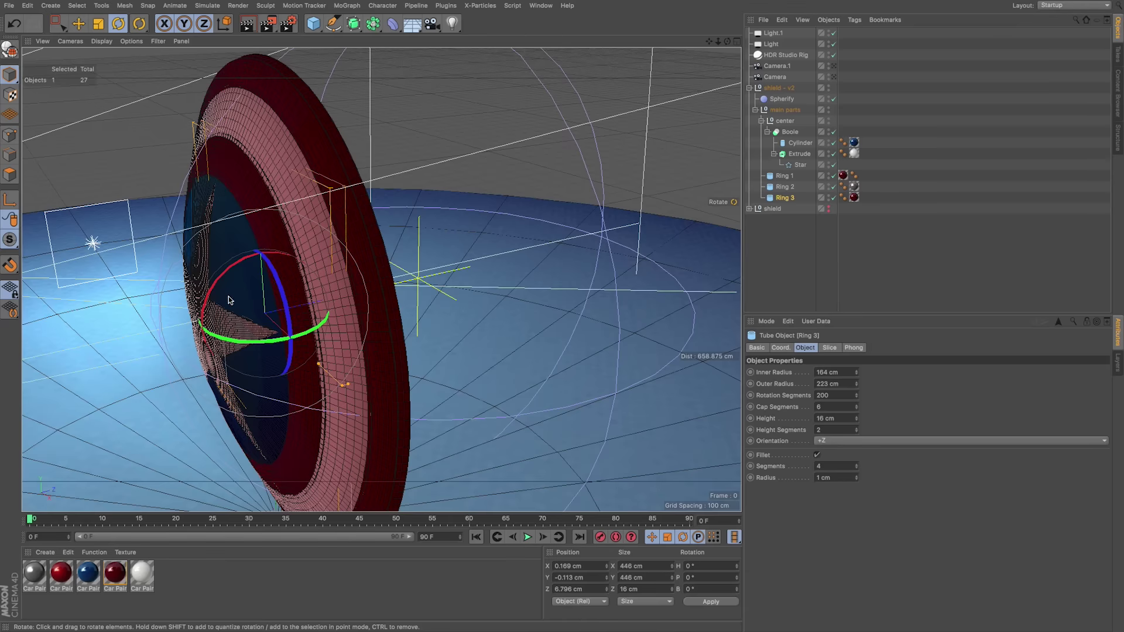
pyautogui.keyDown('alt'); pyautogui.moveTo(230, 301); pyautogui.dragTo(383, 249, button='right'); pyautogui.keyUp('alt')
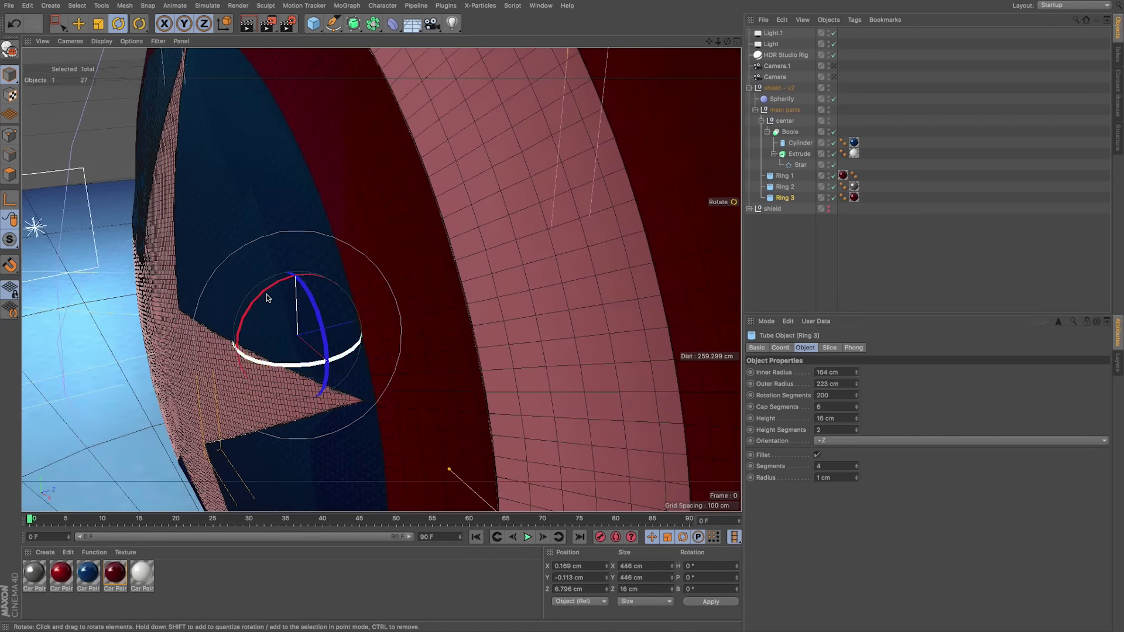
pyautogui.keyDown('alt'); pyautogui.moveTo(268, 298); pyautogui.dragTo(504, 196); pyautogui.keyUp('alt')
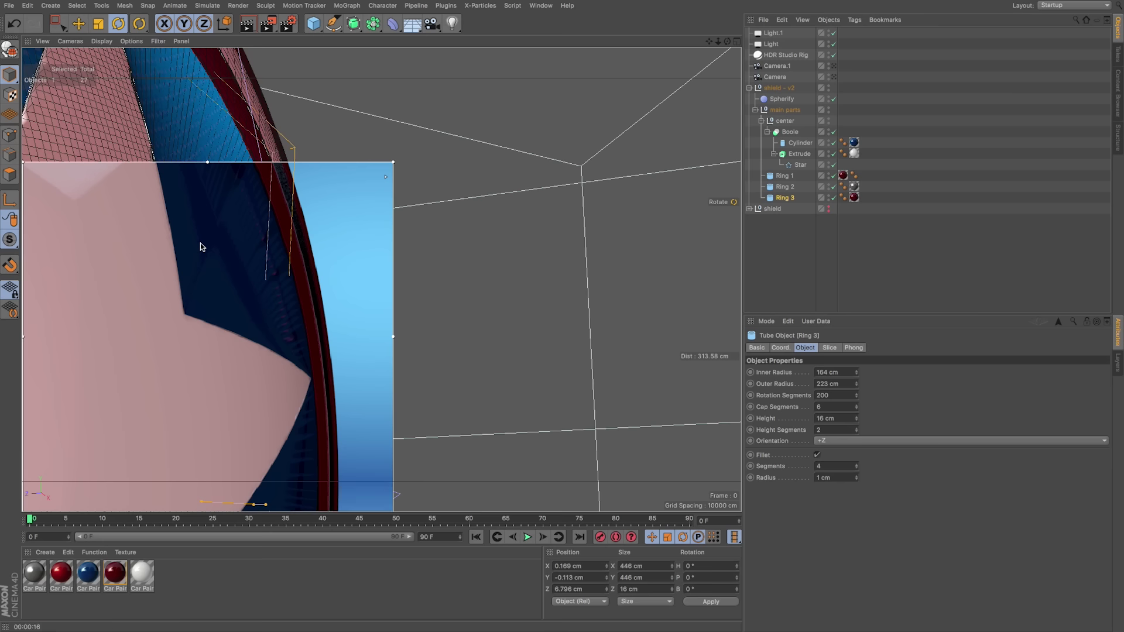
pyautogui.rightClick(269, 227)
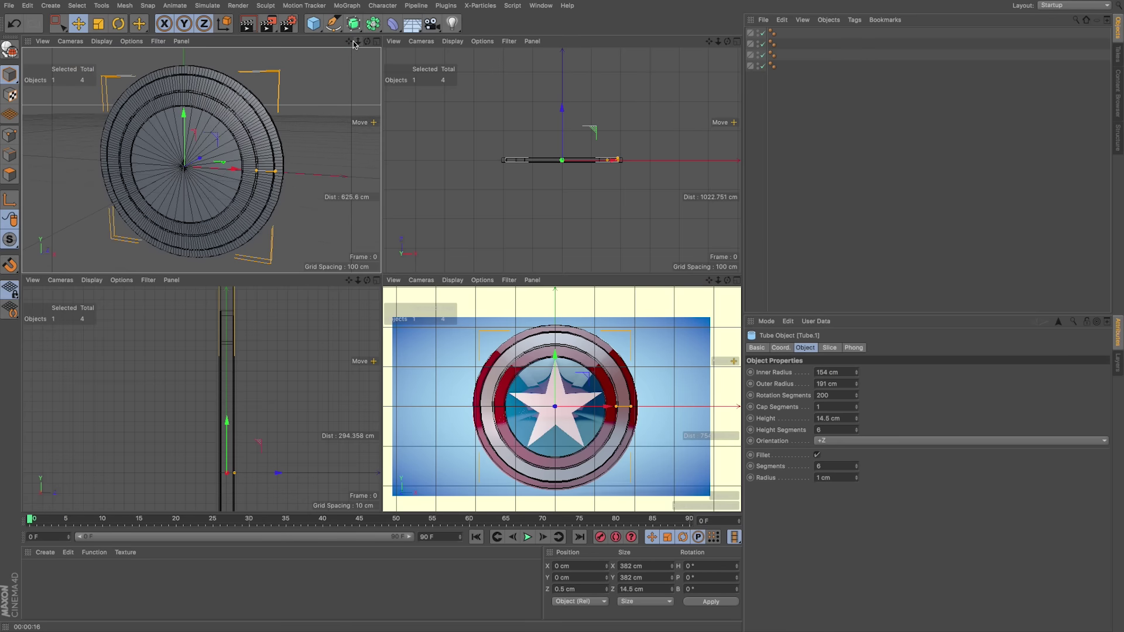
# Add a star spline and move it in front of the shield to about -13.3 cm in Z
pyautogui.moveTo(352, 41); pyautogui.dragTo(386, 46)
pyautogui.keyDown('alt'); pyautogui.moveTo(235, 190); pyautogui.dragTo(203, 194); pyautogui.keyUp('alt')
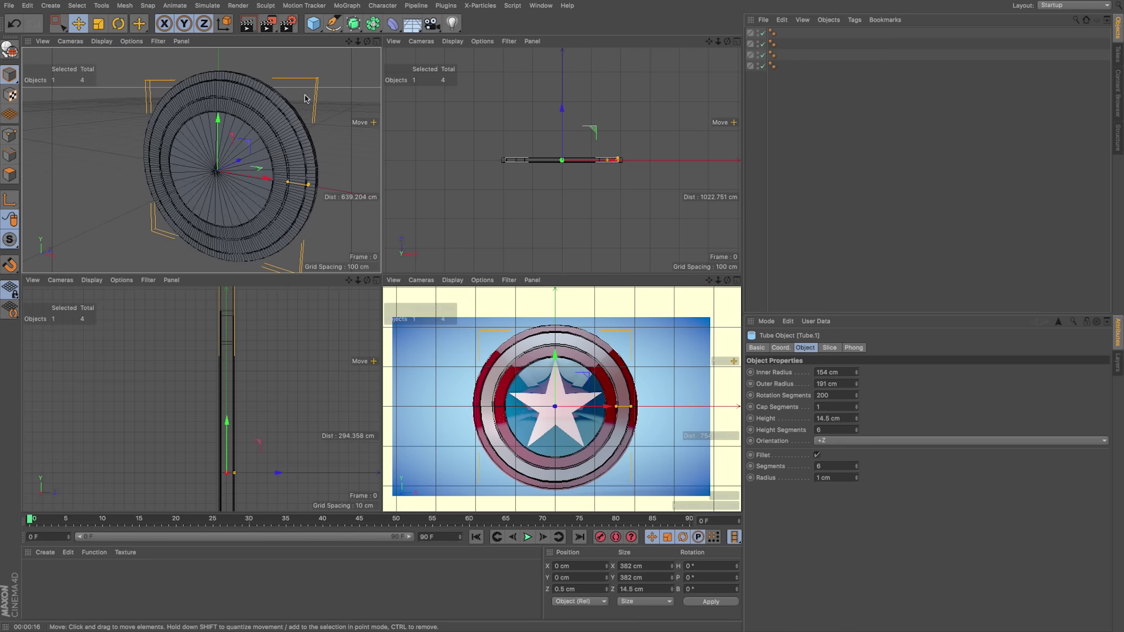
pyautogui.click(333, 24)
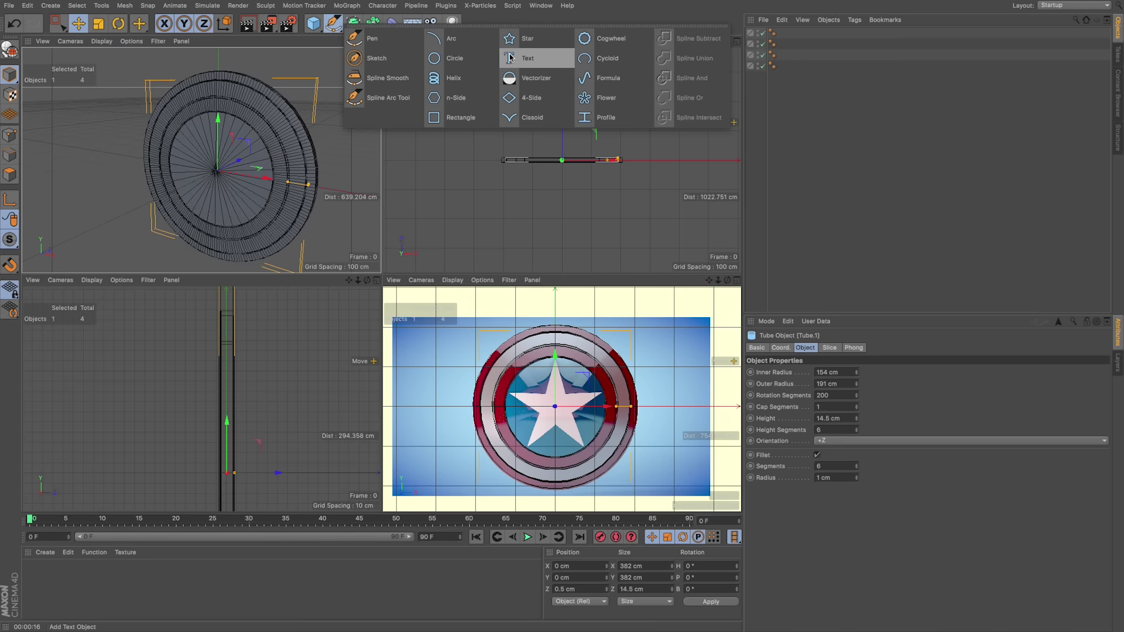
pyautogui.click(520, 38)
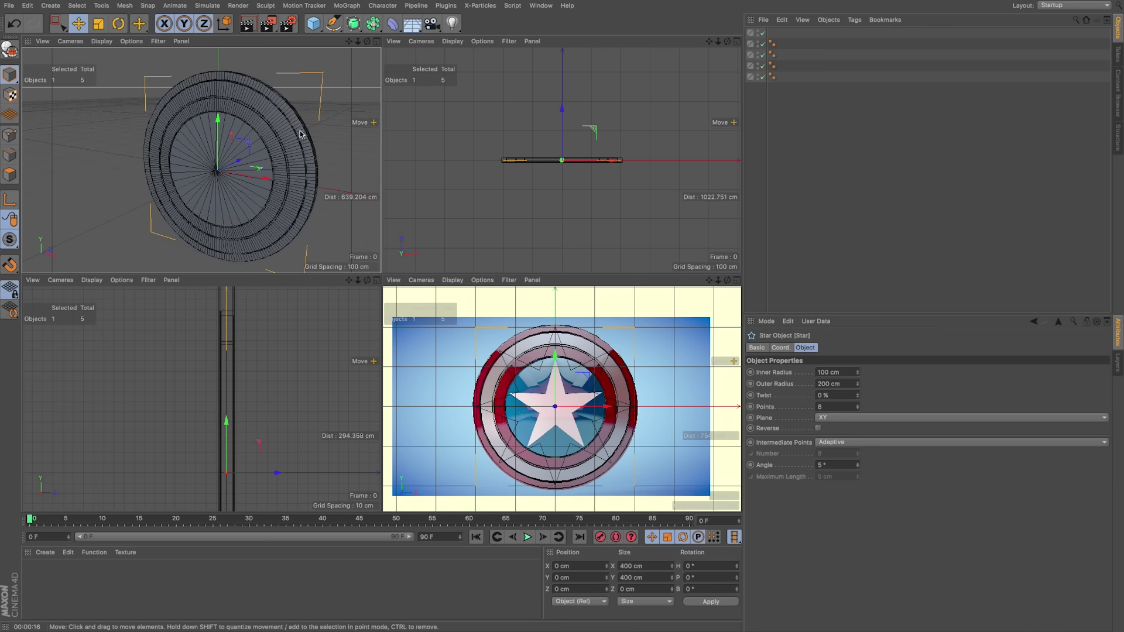
pyautogui.press('e')
pyautogui.moveTo(249, 157); pyautogui.dragTo(238, 165)
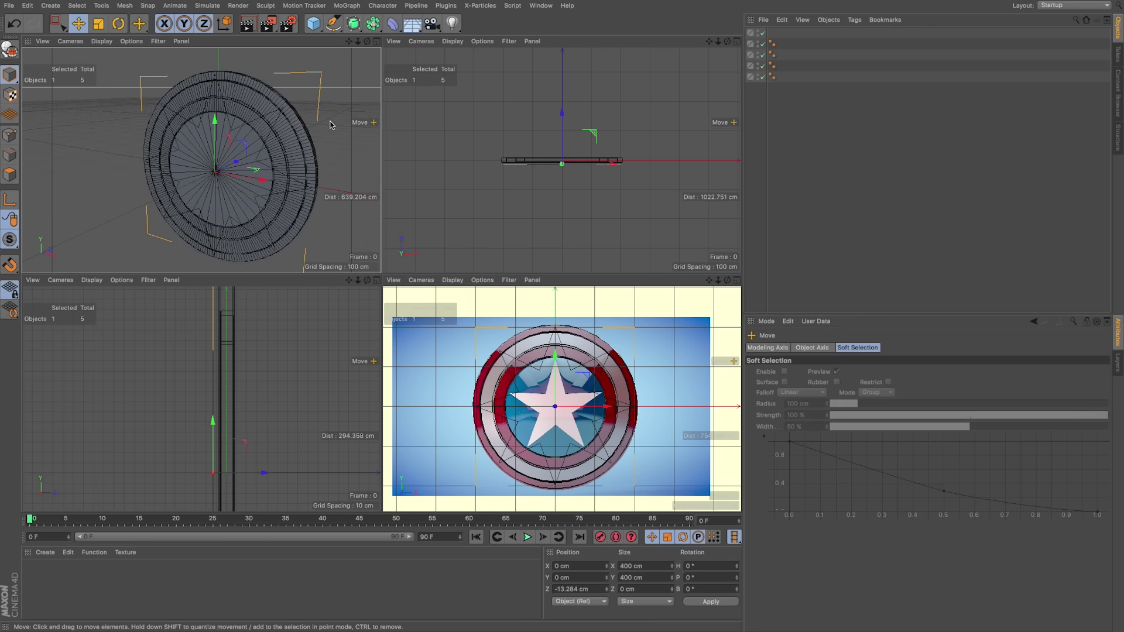
# Give the star spline 5 points and an inner radius of 75 cm
pyautogui.moveTo(766, 90); pyautogui.dragTo(824, 97)
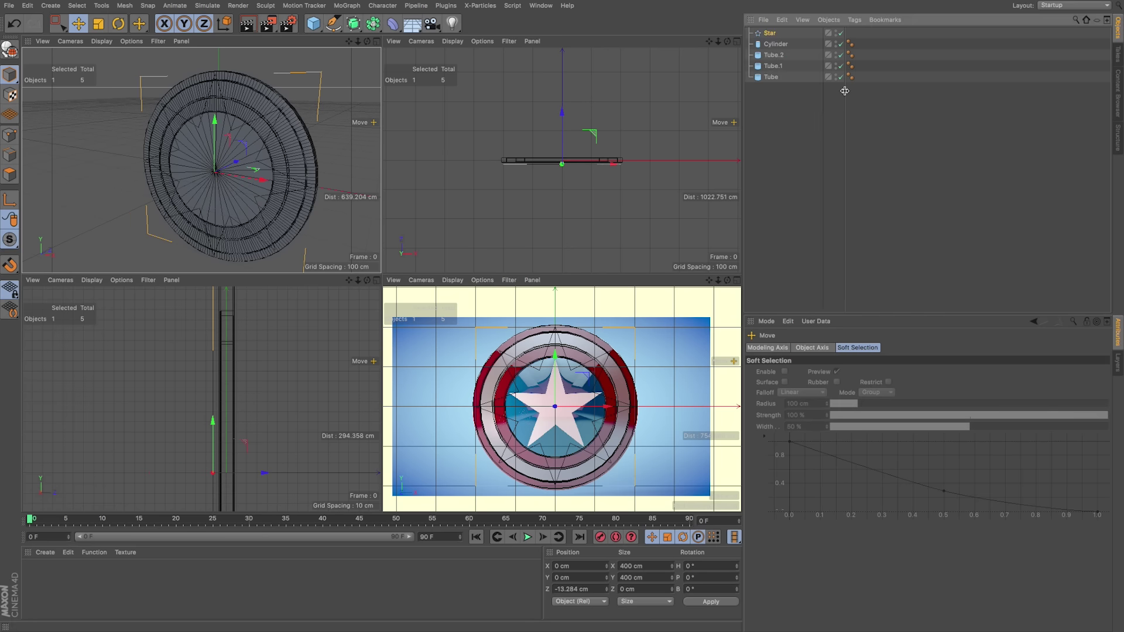
pyautogui.click(771, 33)
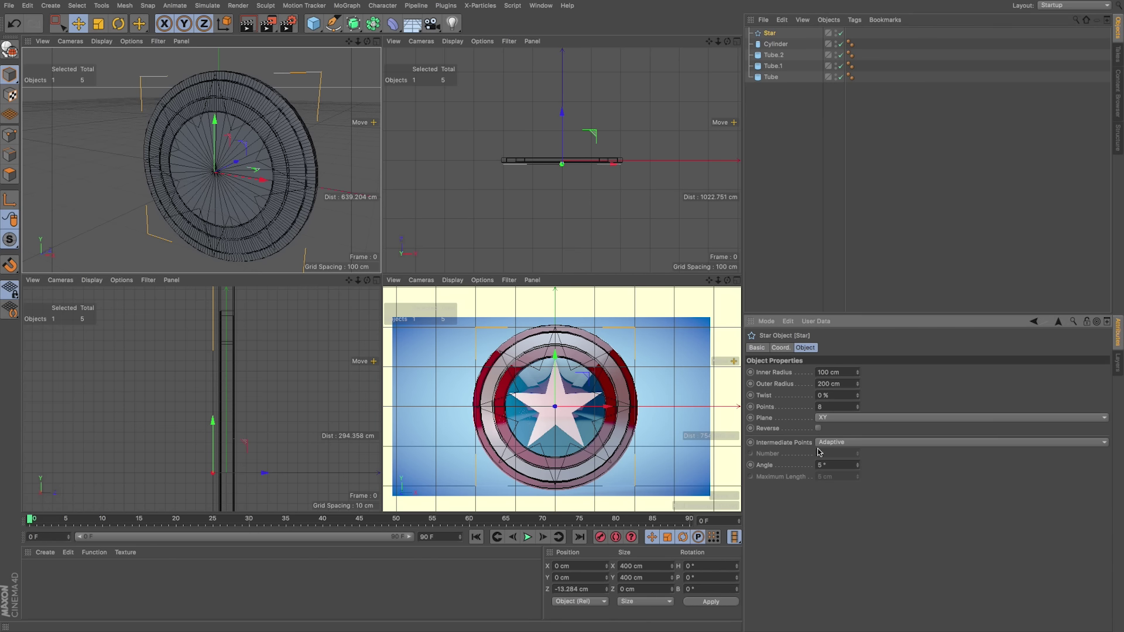
pyautogui.click(839, 404)
pyautogui.write('5')
pyautogui.press('Return')
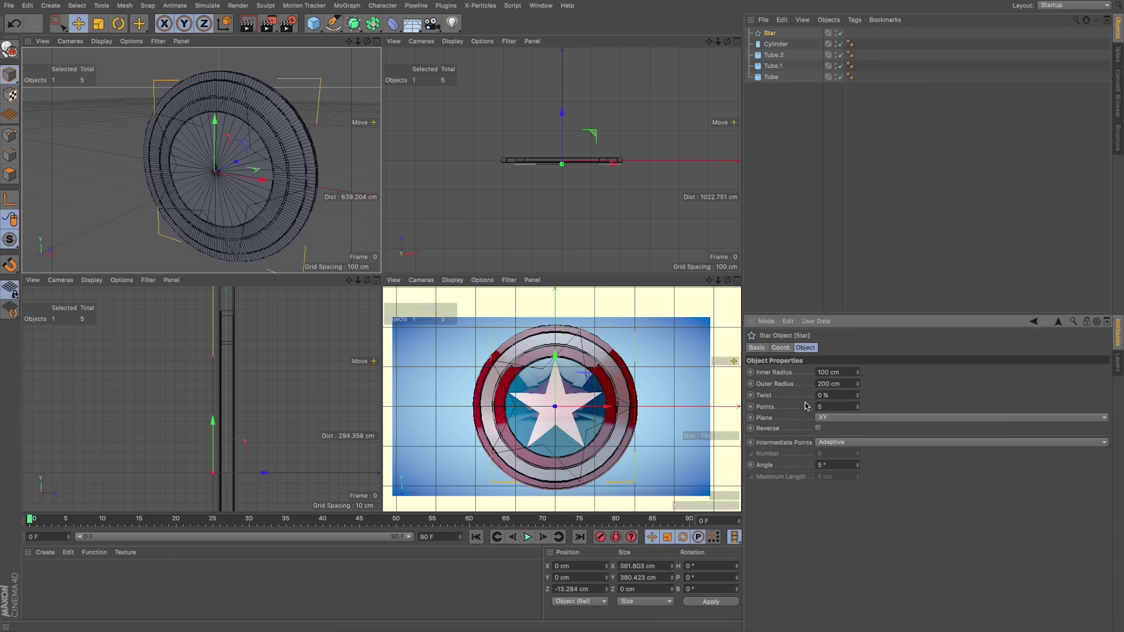
pyautogui.keyDown('alt'); pyautogui.moveTo(215, 167); pyautogui.dragTo(268, 146); pyautogui.keyUp('alt')
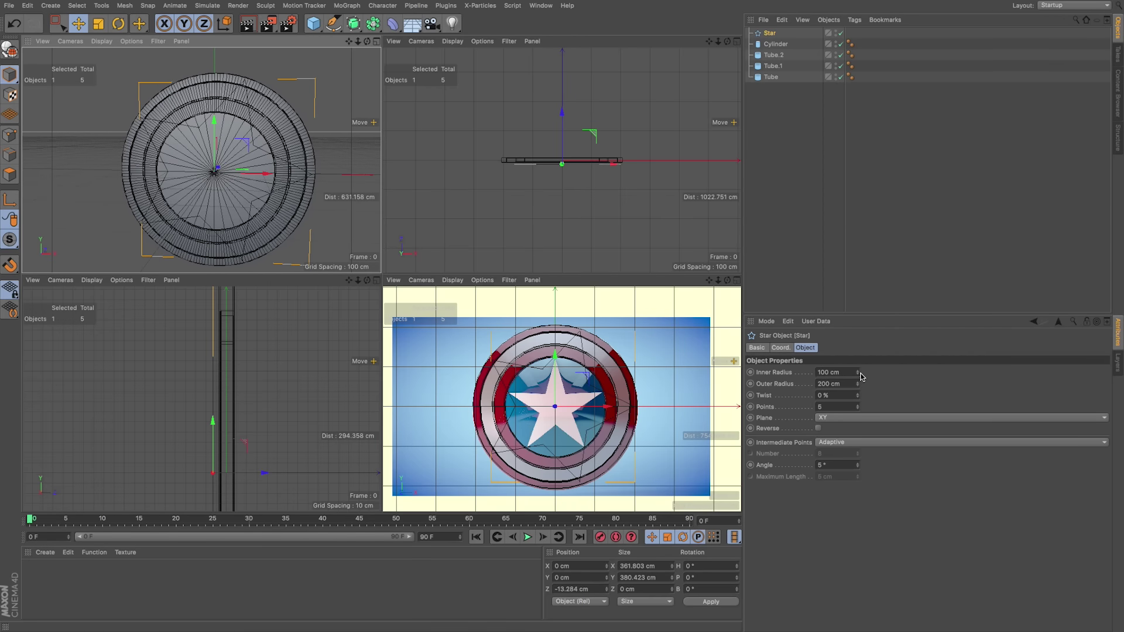
pyautogui.moveTo(860, 372)
pyautogui.mouseDown()
pyautogui.moveTo(860, 382)
pyautogui.moveTo(859, 353)
pyautogui.moveTo(860, 388)
pyautogui.mouseUp()
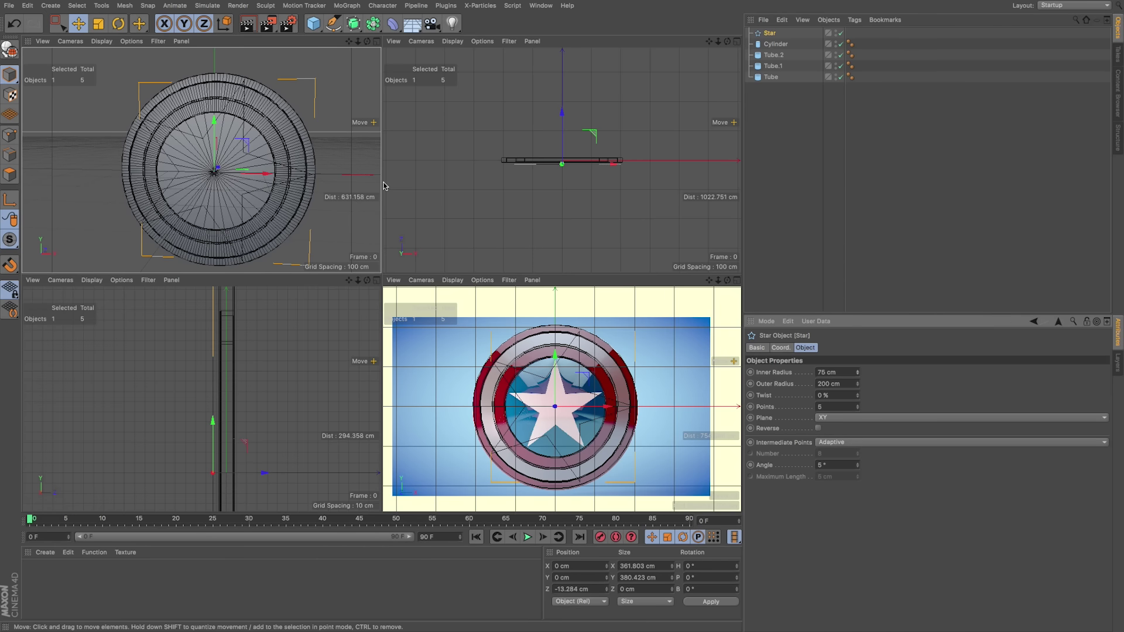
# Rotate the star about -17.9° in bank and scale it to an outer radius of about 122 cm to match the reference star
pyautogui.press('r')
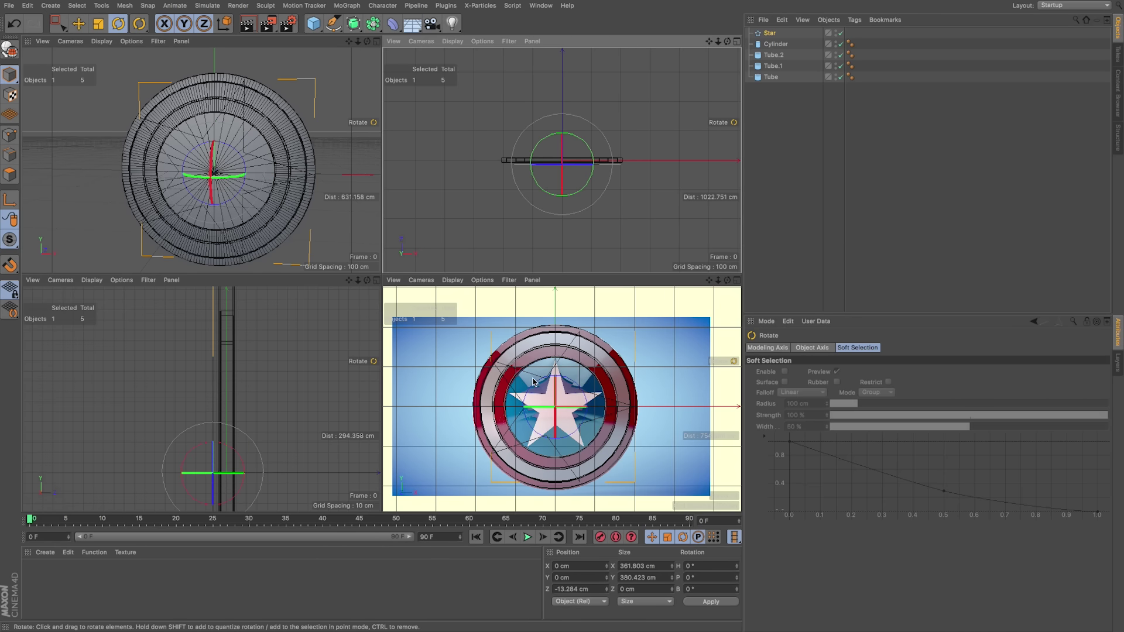
pyautogui.moveTo(533, 382); pyautogui.dragTo(531, 394)
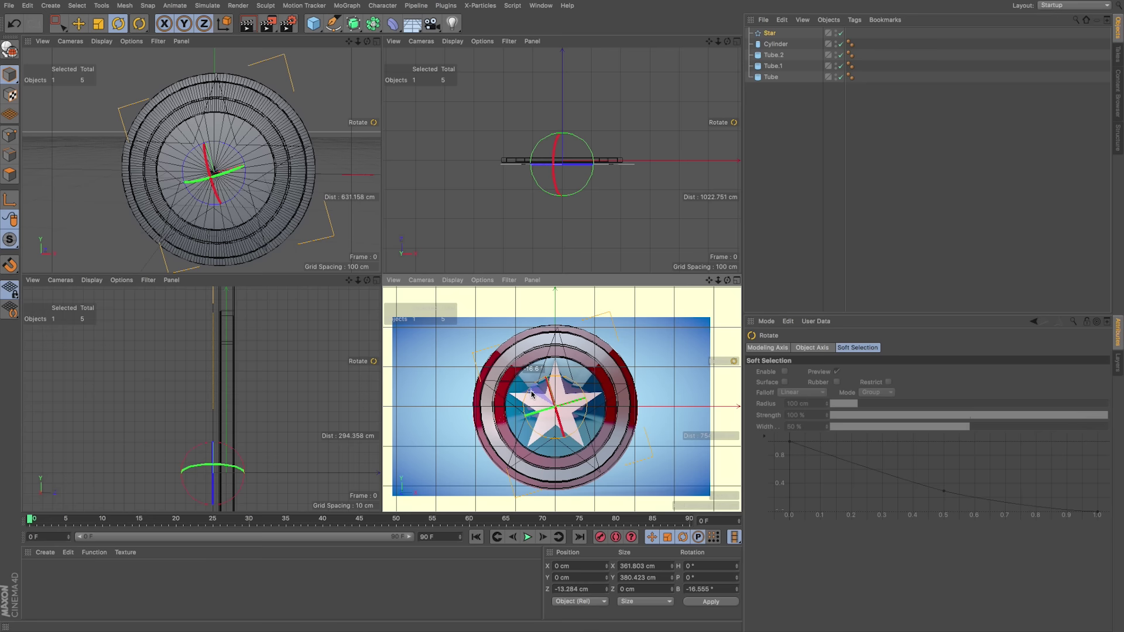
pyautogui.press('t')
pyautogui.moveTo(518, 448); pyautogui.dragTo(449, 448)
pyautogui.scroll(5, 570, 400)
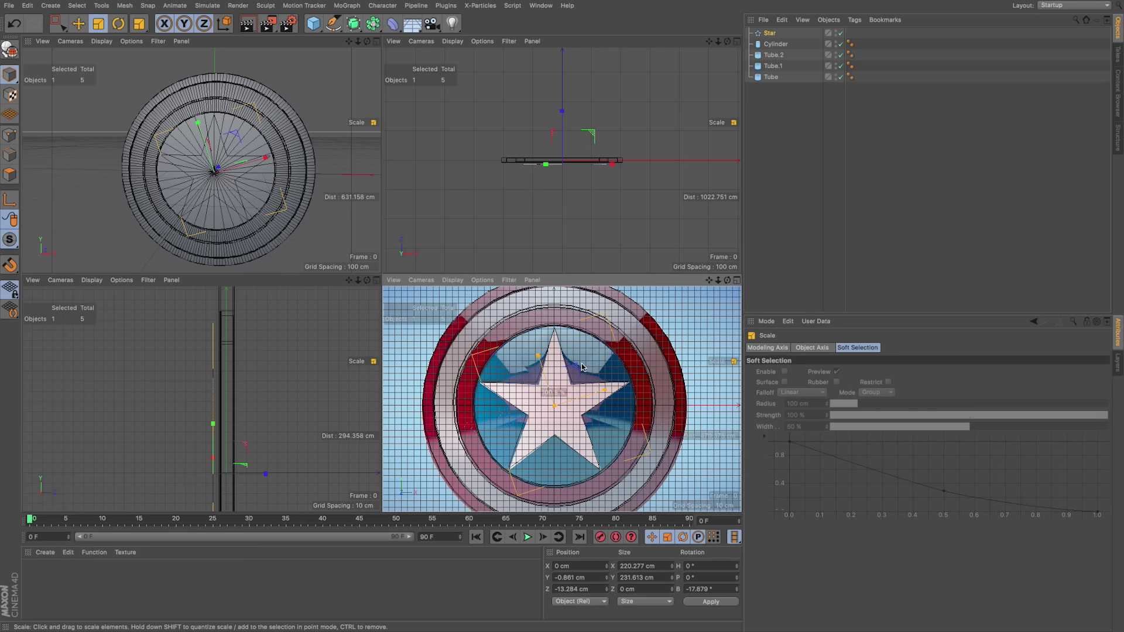
pyautogui.press('e')
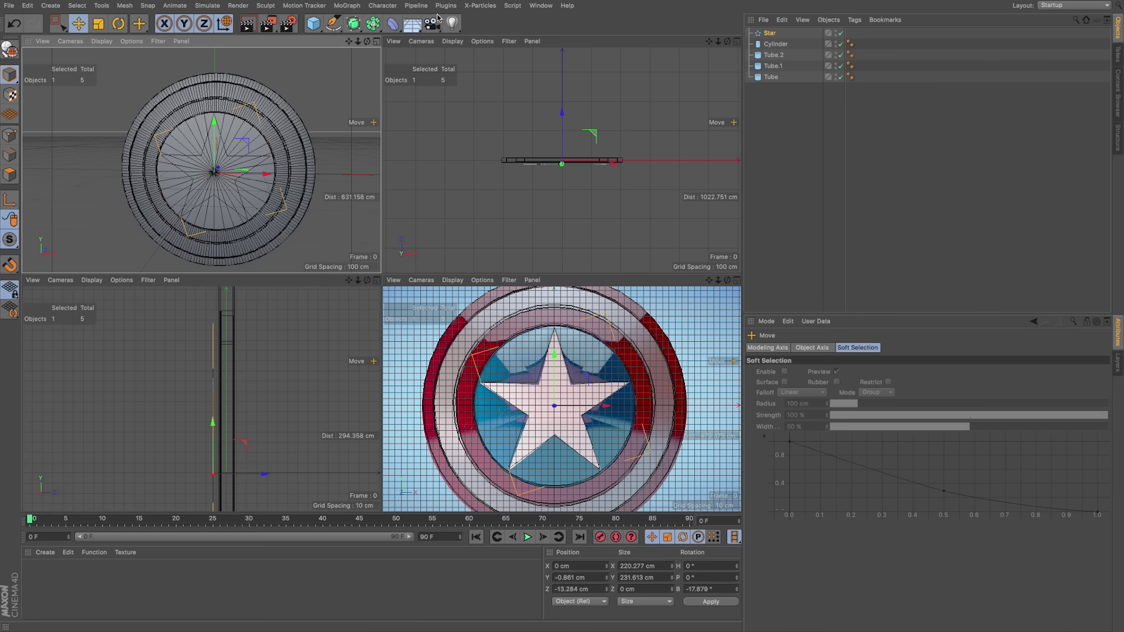
# Add an Extrude generator as the parent of the star spline to give it depth
pyautogui.click(768, 33)
pyautogui.click(353, 23)
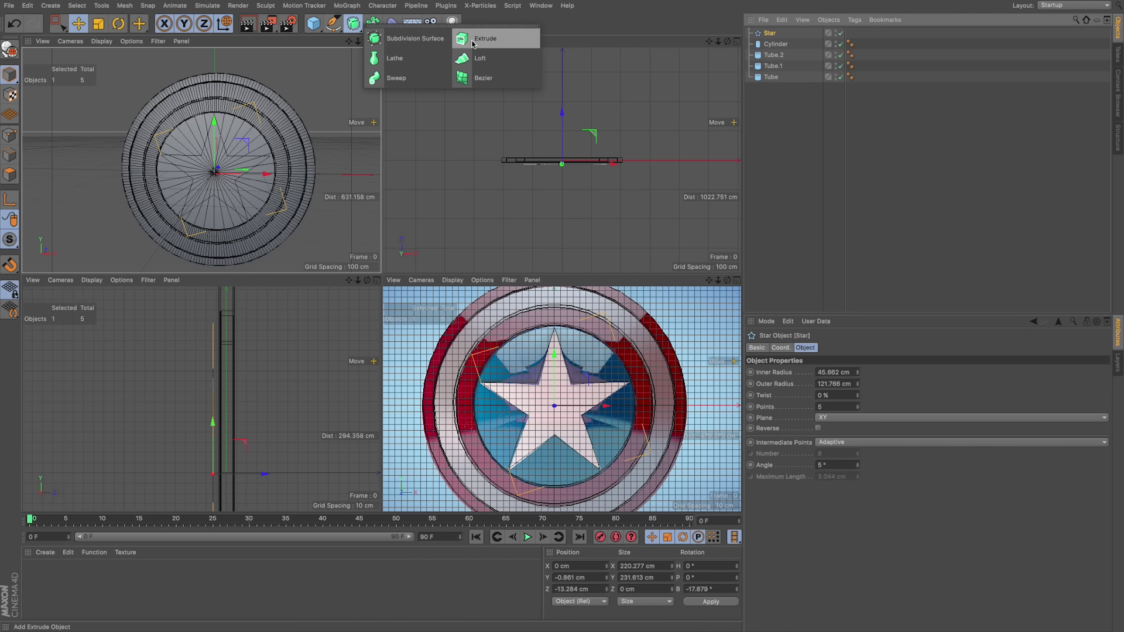
pyautogui.click(353, 24)
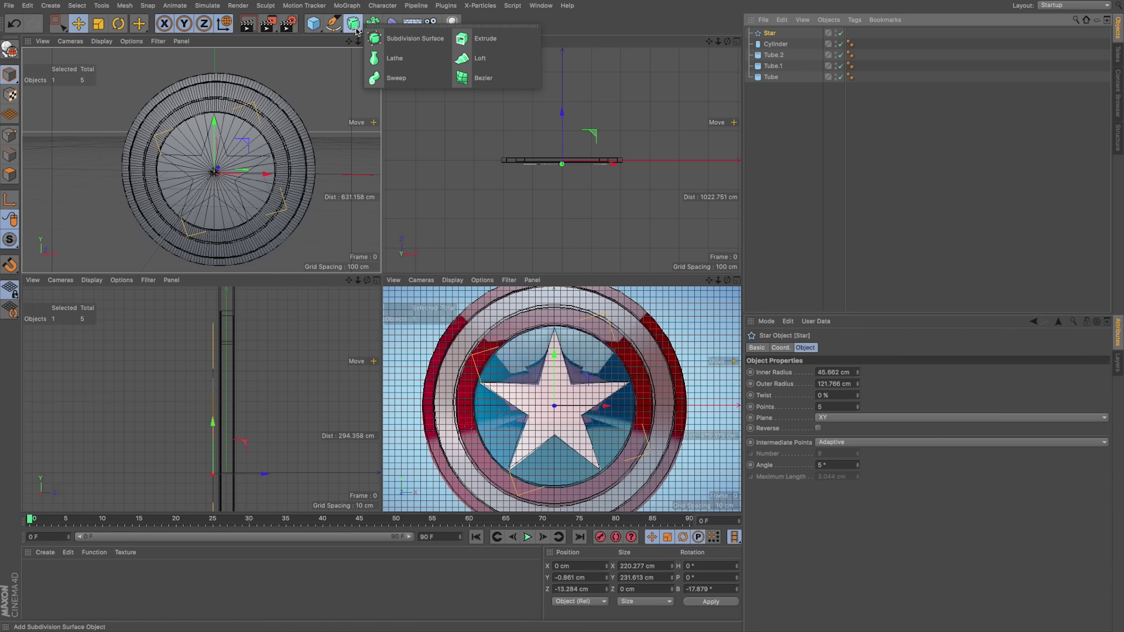
pyautogui.click(490, 41)
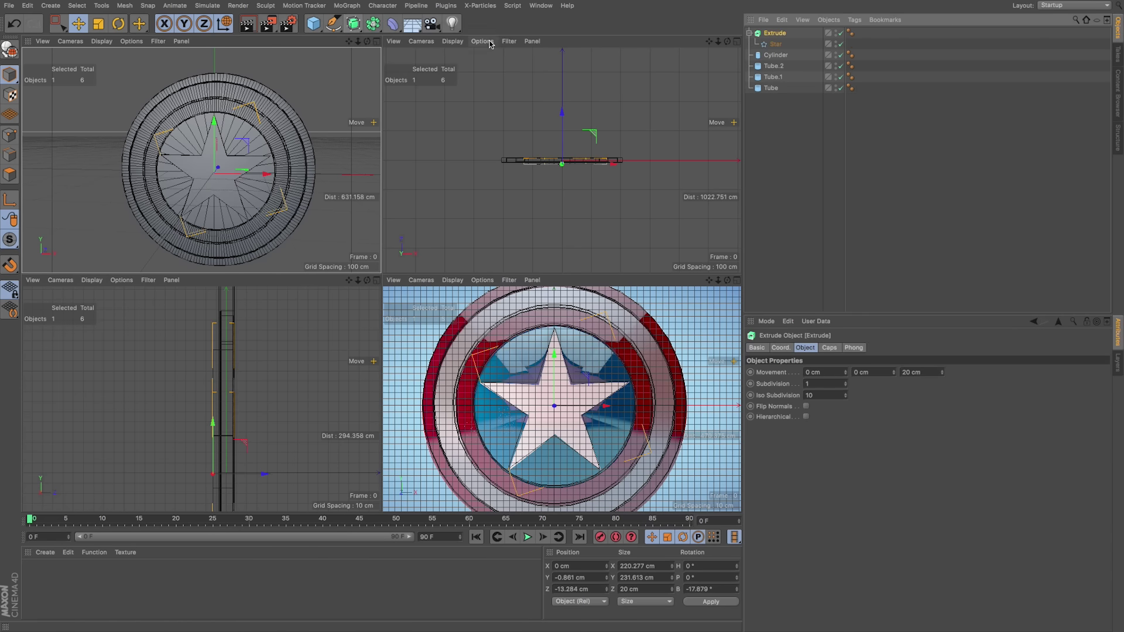
# Shrink the extruded star slightly to about 217 by 228 cm and move it forward to about -24.7 cm in Z
pyautogui.keyDown('alt'); pyautogui.moveTo(249, 142); pyautogui.dragTo(202, 155); pyautogui.keyUp('alt')
pyautogui.scroll(6, 233, 161)
pyautogui.press('e')
pyautogui.keyDown('alt'); pyautogui.moveTo(202, 155); pyautogui.dragTo(193, 166, button='middle'); pyautogui.keyUp('alt')
pyautogui.keyDown('alt'); pyautogui.moveTo(269, 149); pyautogui.dragTo(266, 152, button='middle'); pyautogui.keyUp('alt')
pyautogui.scroll(8, 266, 152)
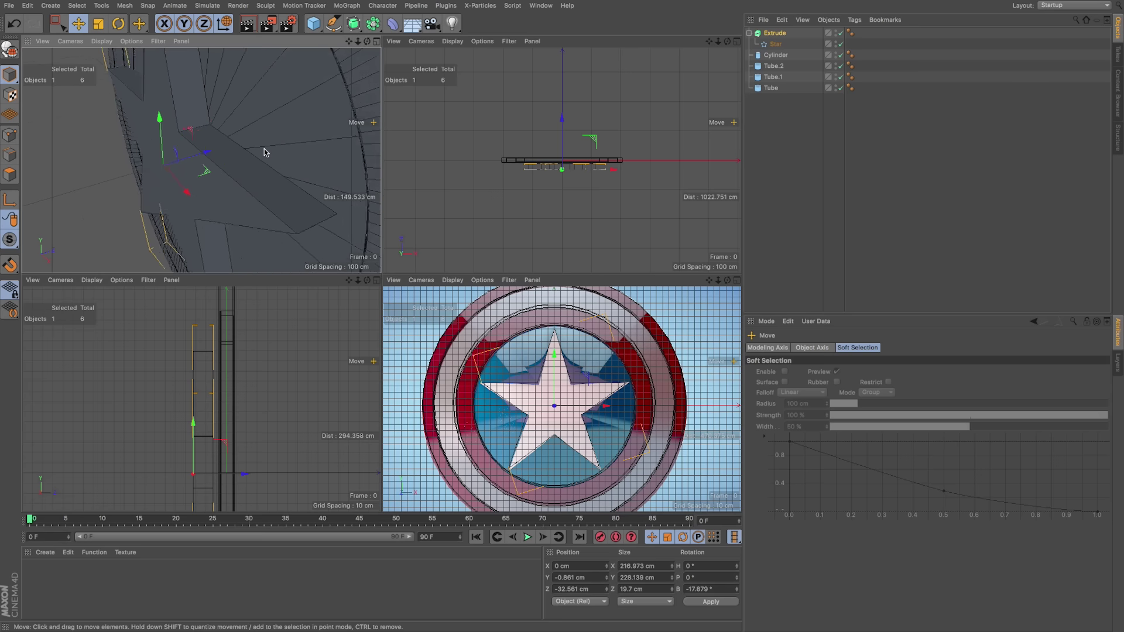
pyautogui.keyDown('alt'); pyautogui.moveTo(251, 161); pyautogui.dragTo(227, 138); pyautogui.keyUp('alt')
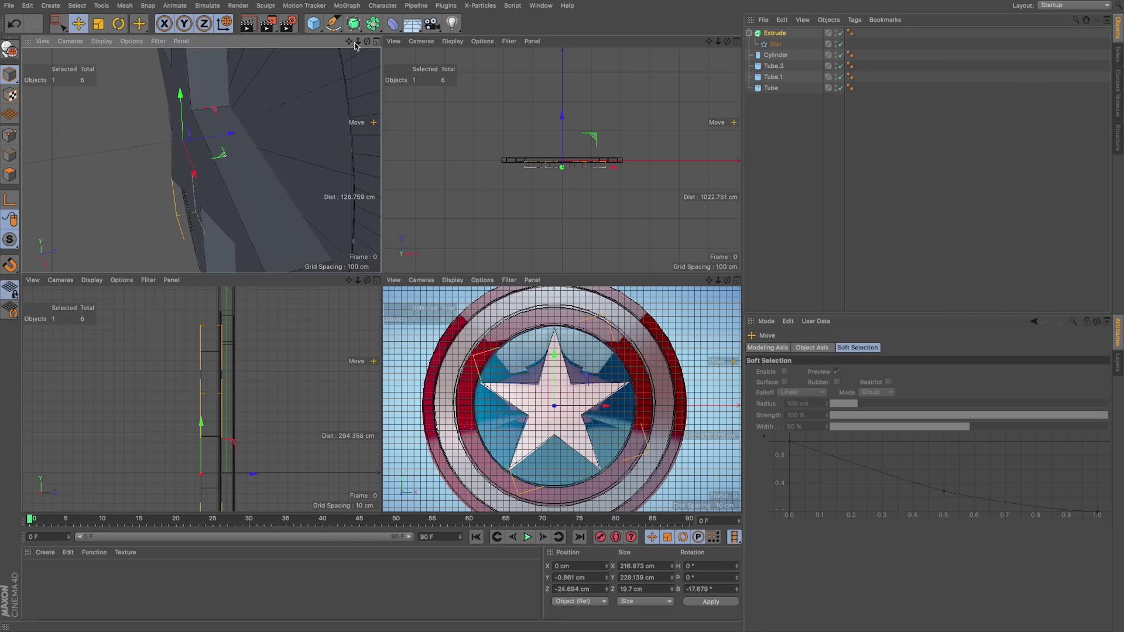
# Add a Boole set to A subtract B and nest the Cylinder and star Extrude in it, with the Cylinder first
pyautogui.scroll(-5, 311, 96)
pyautogui.scroll(5, 310, 96)
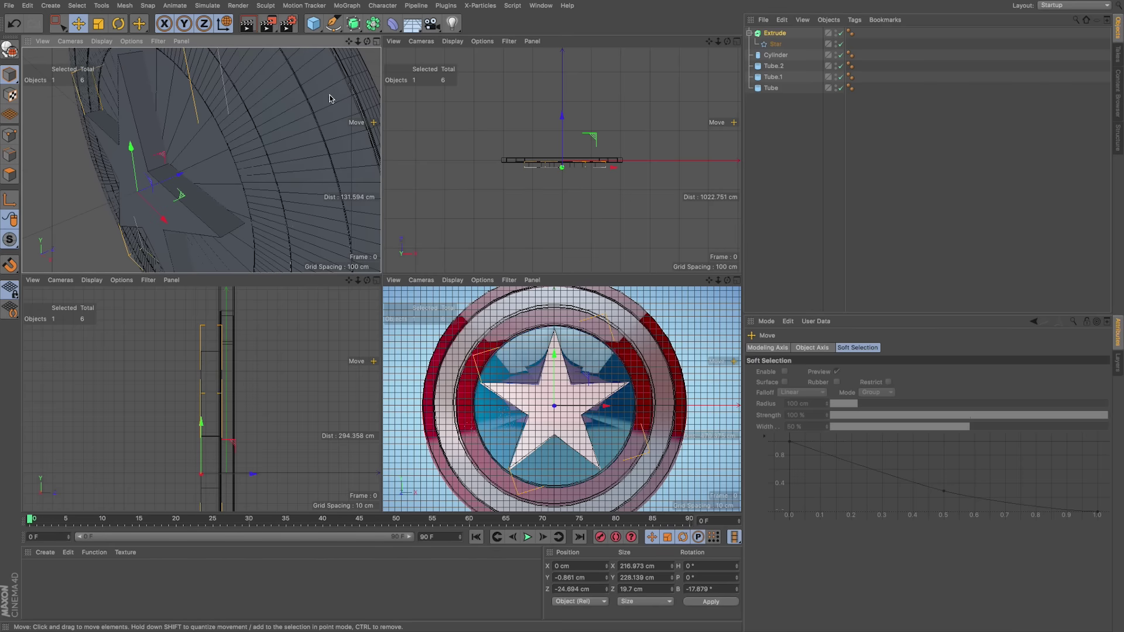
pyautogui.click(373, 23)
pyautogui.click(577, 39)
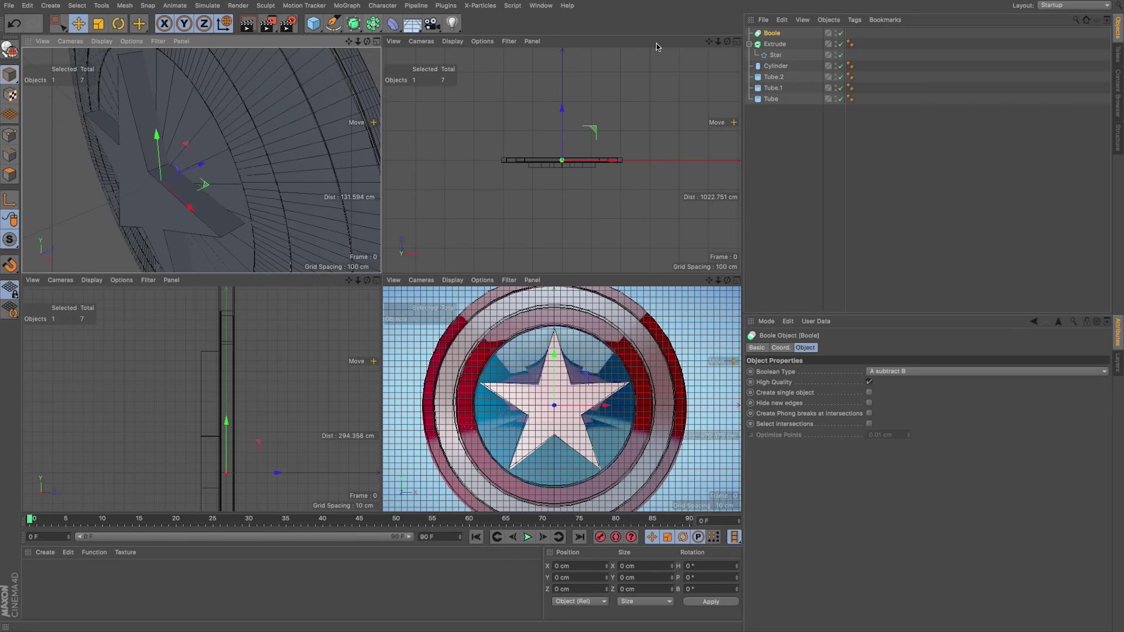
pyautogui.click(750, 43)
pyautogui.click(771, 44)
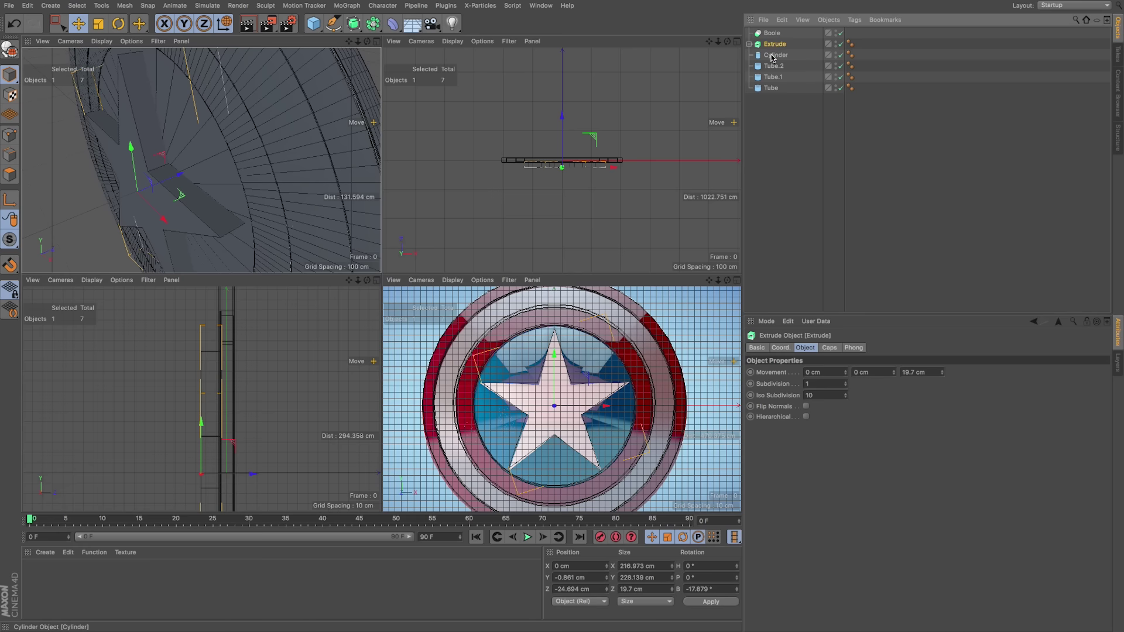
pyautogui.keyDown('shift'); pyautogui.click(772, 56); pyautogui.keyUp('shift')
pyautogui.moveTo(771, 36); pyautogui.dragTo(771, 35)
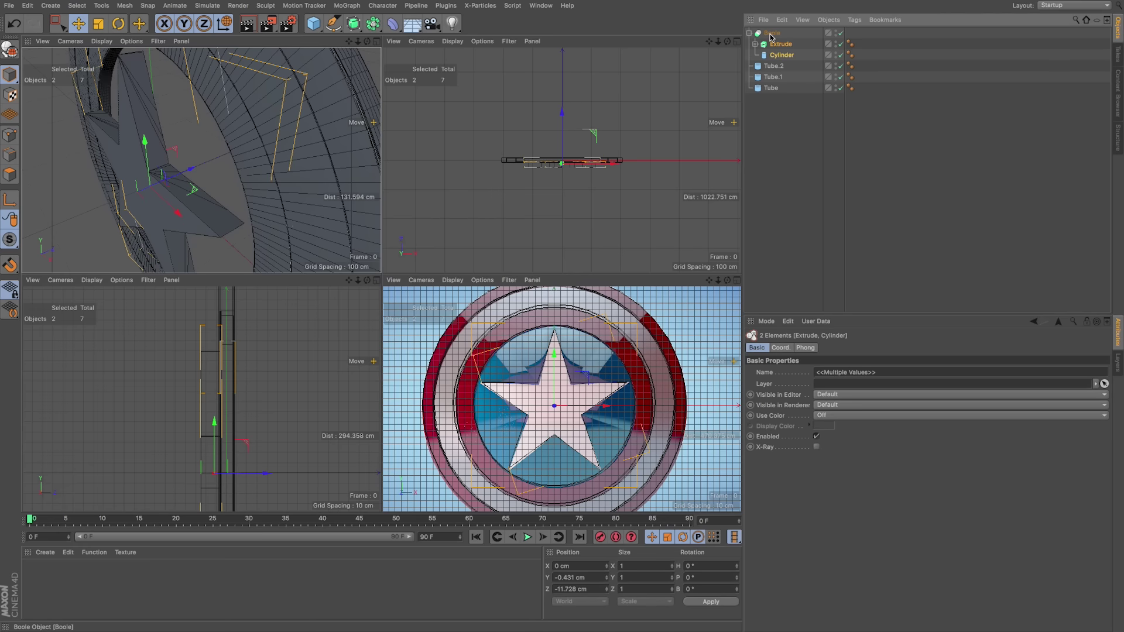
pyautogui.click(772, 55)
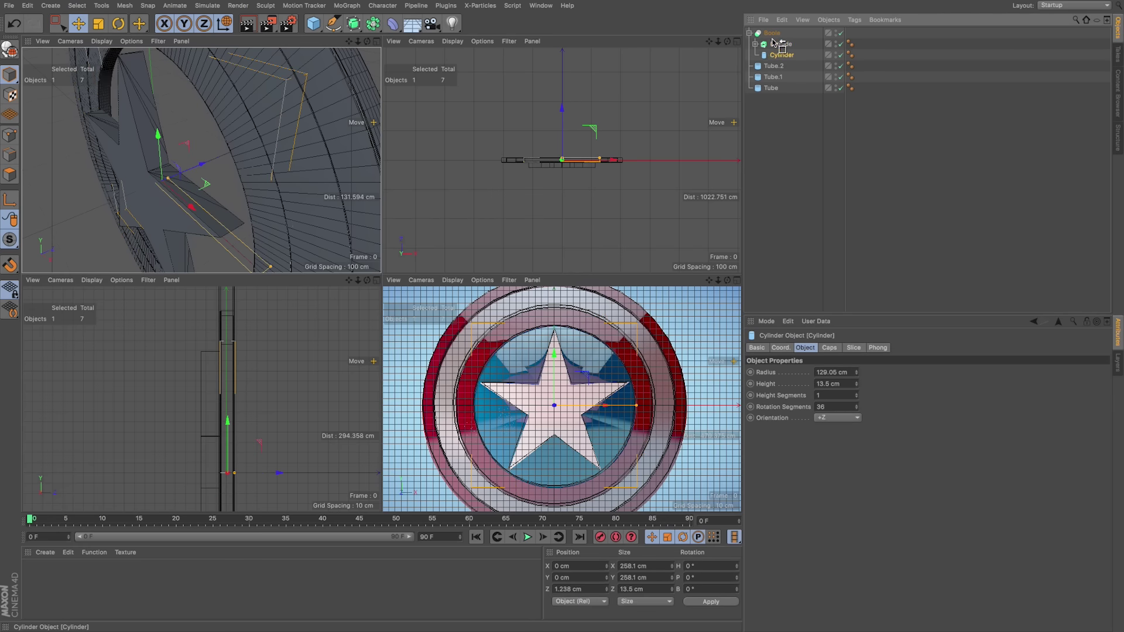
pyautogui.moveTo(772, 40); pyautogui.dragTo(772, 39)
# Examine the star-shaped cutout in the center cylinder from several angles, using an interactive render region
pyautogui.keyDown('alt'); pyautogui.moveTo(143, 225); pyautogui.dragTo(347, 156); pyautogui.keyUp('alt')
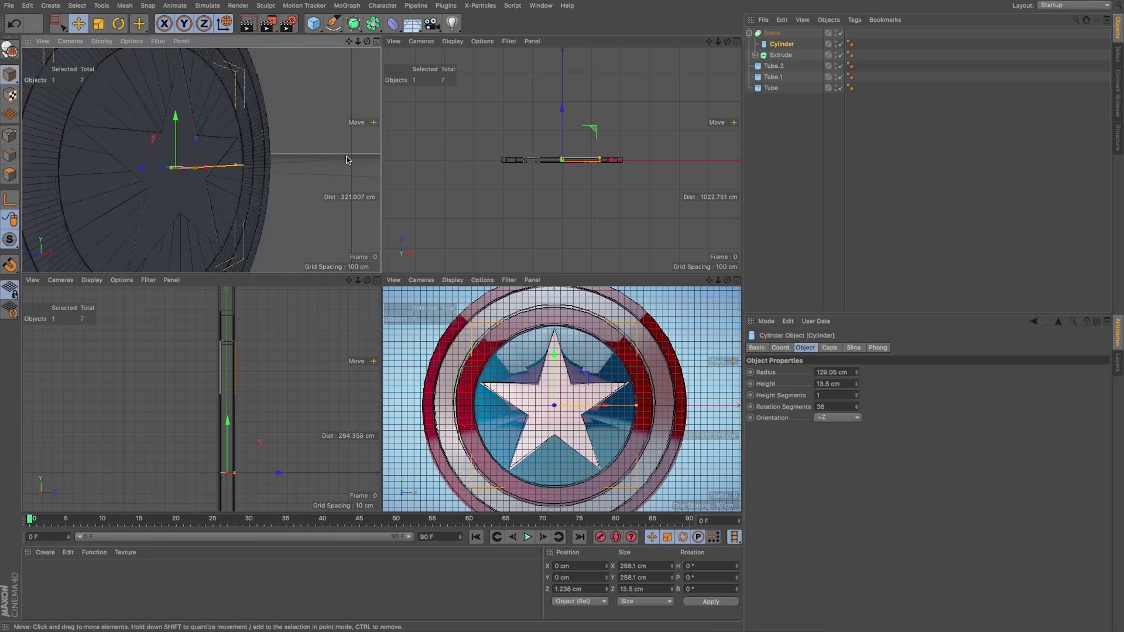
pyautogui.scroll(10, 228, 142)
pyautogui.scroll(-5, 228, 142)
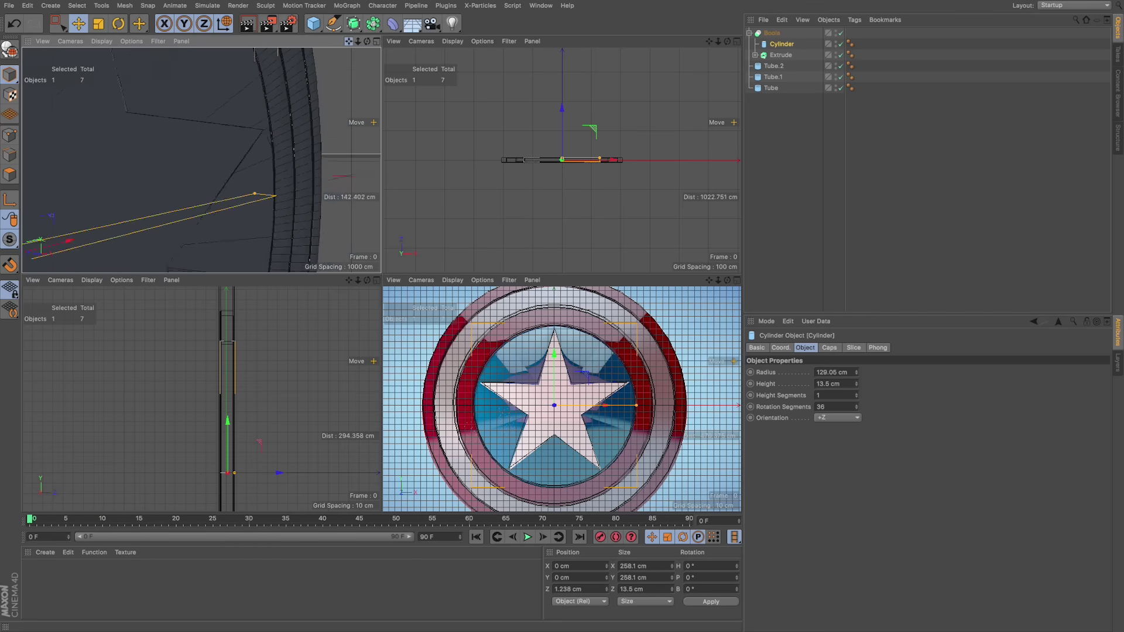
pyautogui.keyDown('alt'); pyautogui.moveTo(228, 143); pyautogui.dragTo(308, 148, button='middle'); pyautogui.keyUp('alt')
pyautogui.moveTo(348, 41); pyautogui.dragTo(314, 57)
pyautogui.hotkey('alt', 'r')
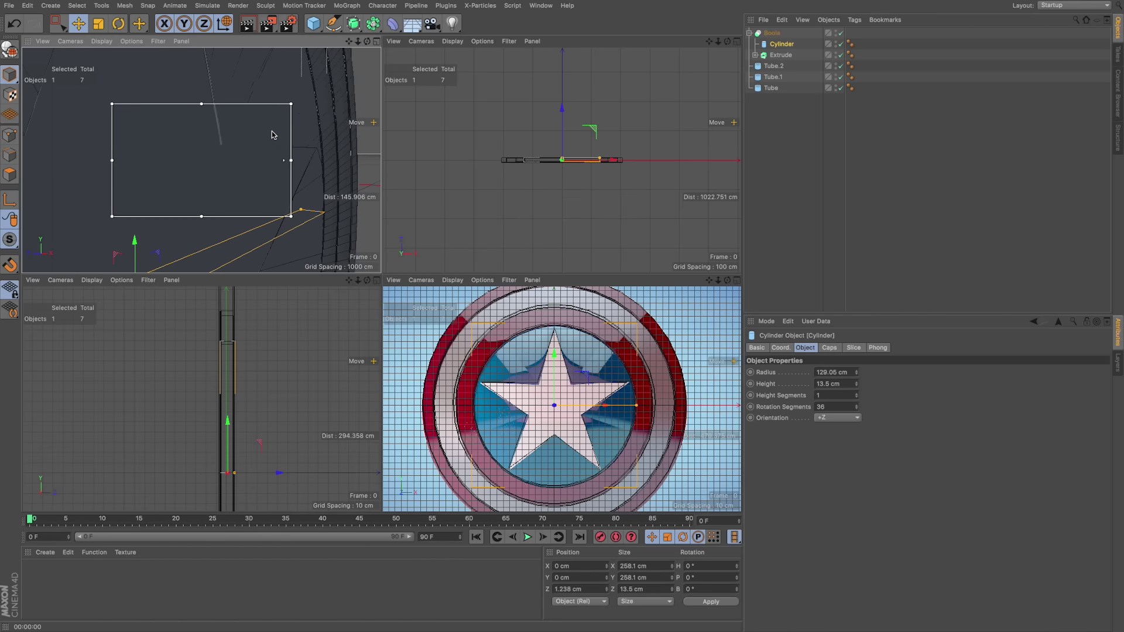
pyautogui.hotkey('alt', 'r')
pyautogui.moveTo(358, 42); pyautogui.dragTo(201, 147)
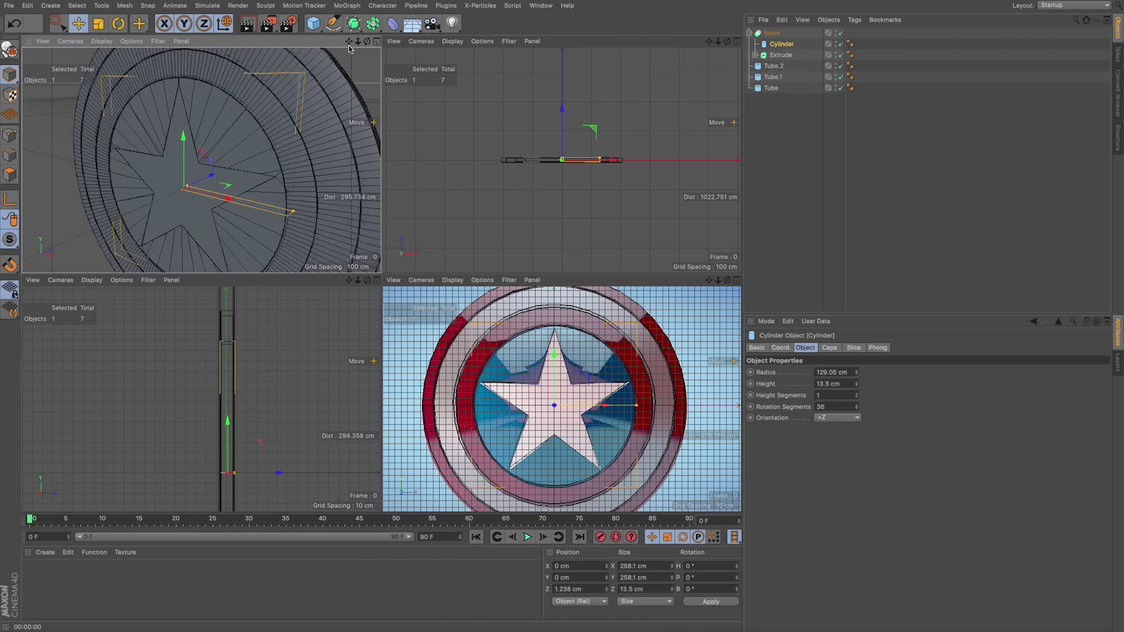
pyautogui.keyDown('alt'); pyautogui.moveTo(349, 48); pyautogui.dragTo(350, 44); pyautogui.keyUp('alt')
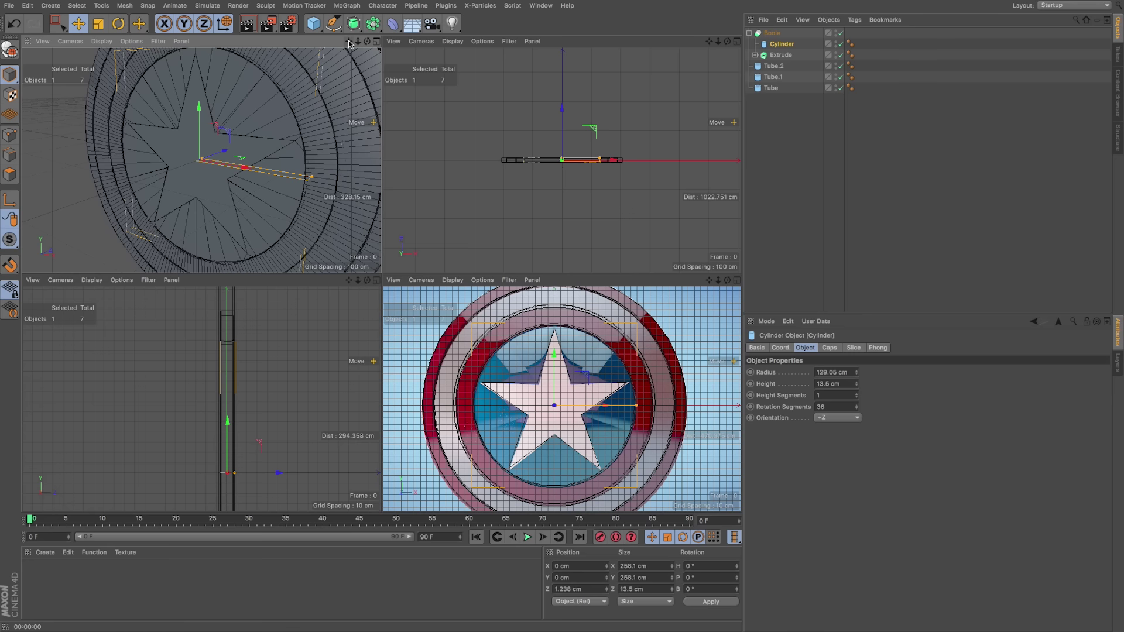
pyautogui.keyDown('alt'); pyautogui.moveTo(300, 96); pyautogui.dragTo(366, 97); pyautogui.keyUp('alt')
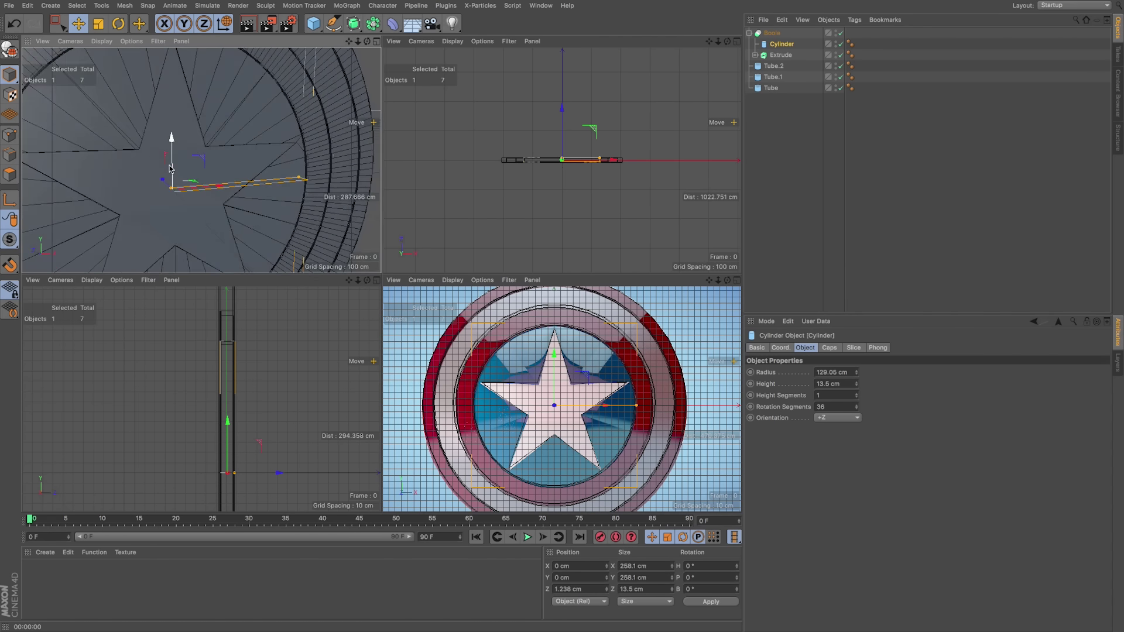
pyautogui.keyDown('alt'); pyautogui.moveTo(188, 165); pyautogui.dragTo(150, 169); pyautogui.keyUp('alt')
# Disable the Boole and set the center cylinder's rotation segments to 200
pyautogui.click(841, 34)
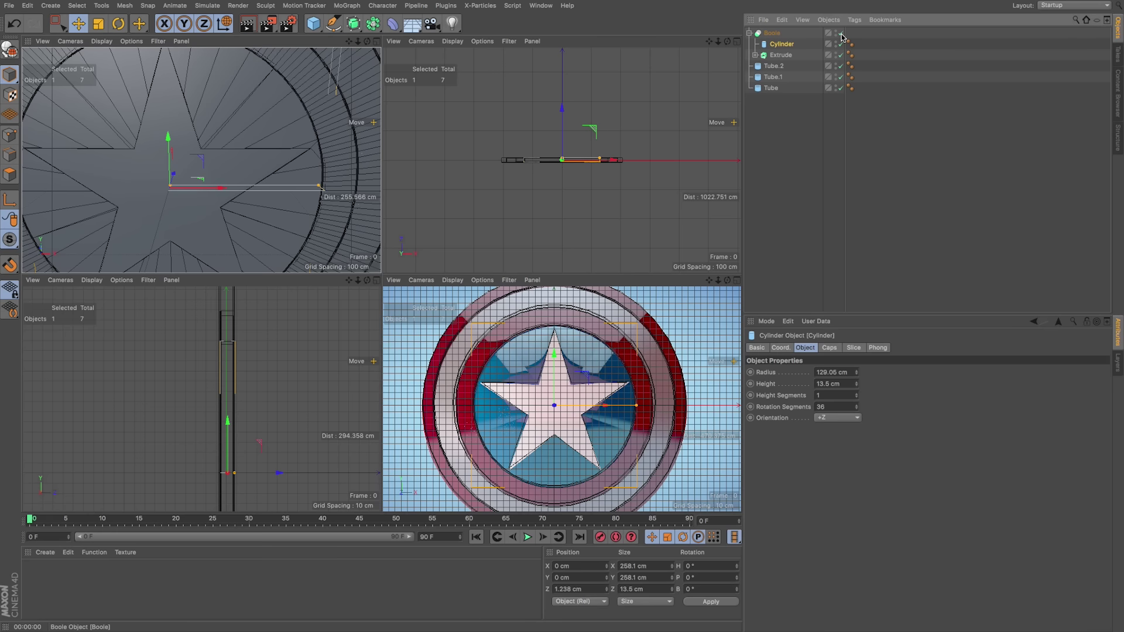
pyautogui.click(841, 33)
pyautogui.keyDown('alt'); pyautogui.moveTo(246, 146); pyautogui.dragTo(350, 147); pyautogui.keyUp('alt')
pyautogui.click(755, 54)
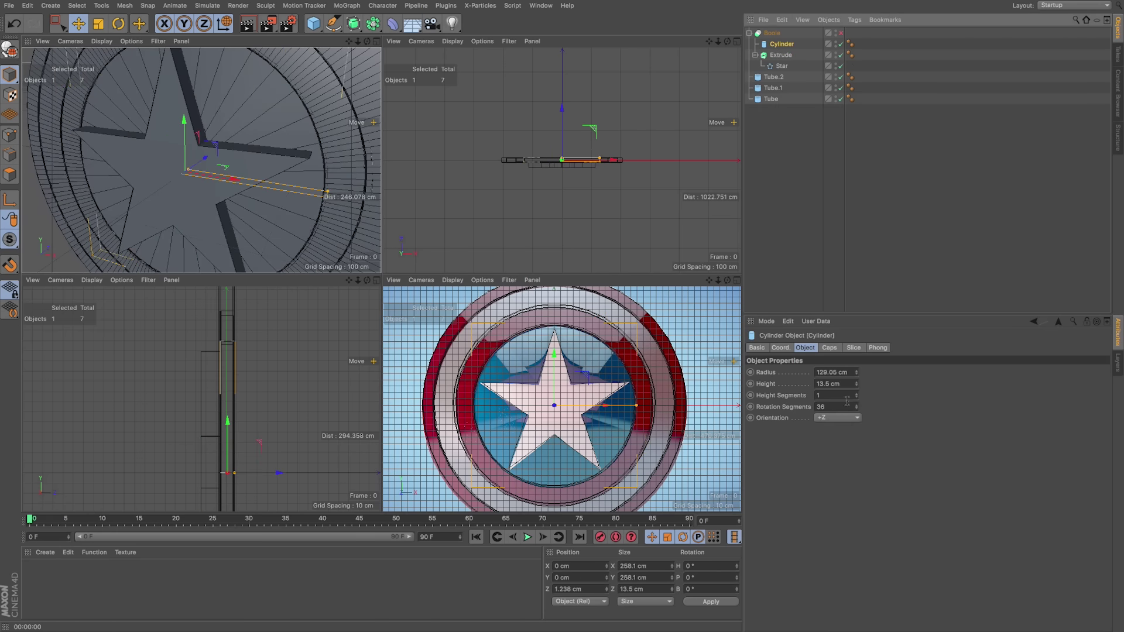
pyautogui.moveTo(847, 405); pyautogui.dragTo(795, 402)
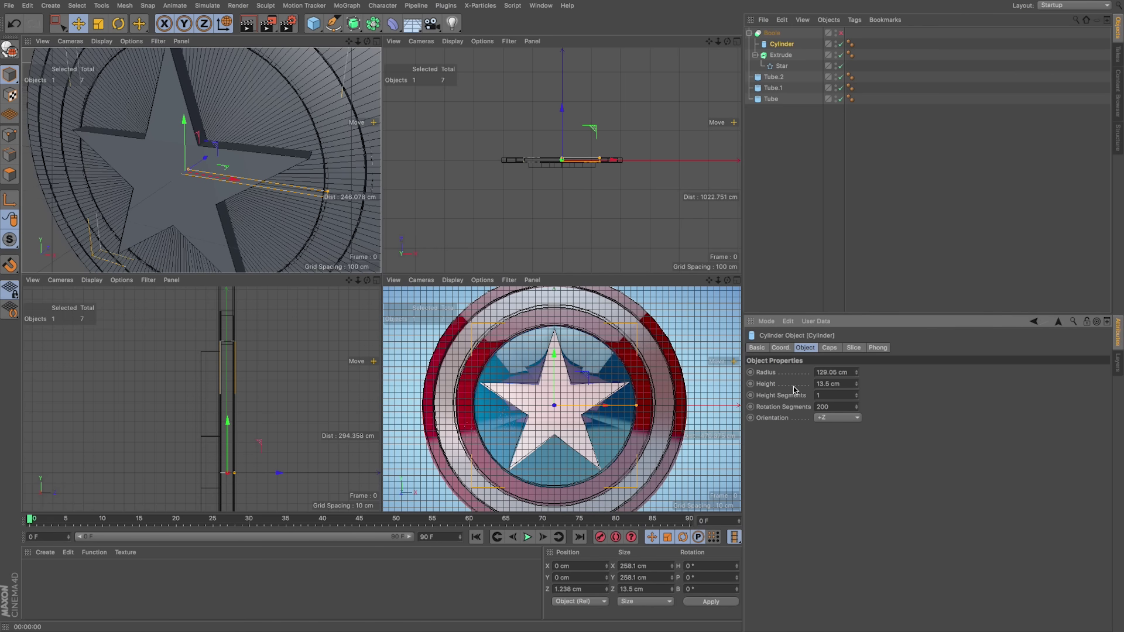
# Set the star Extrude's cap type to Quadrangles with a regular grid 2 cm wide
pyautogui.click(771, 56)
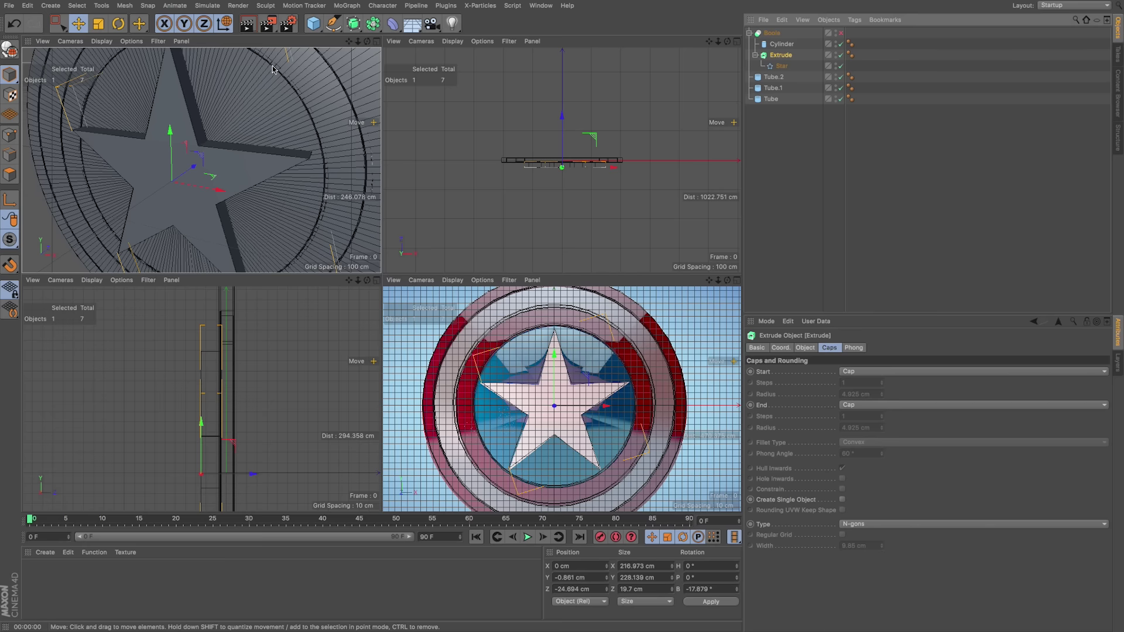
pyautogui.moveTo(264, 88)
pyautogui.keyDown('alt'); pyautogui.mouseDown()
pyautogui.moveTo(337, 78)
pyautogui.moveTo(278, 91)
pyautogui.mouseUp(); pyautogui.keyUp('alt')
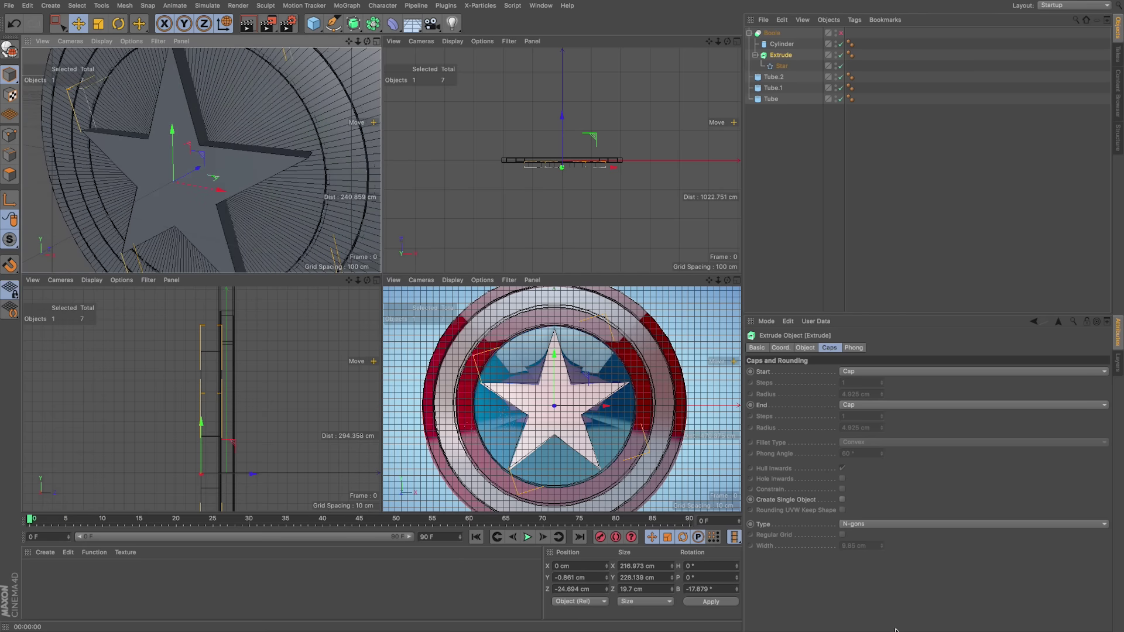
pyautogui.click(861, 524)
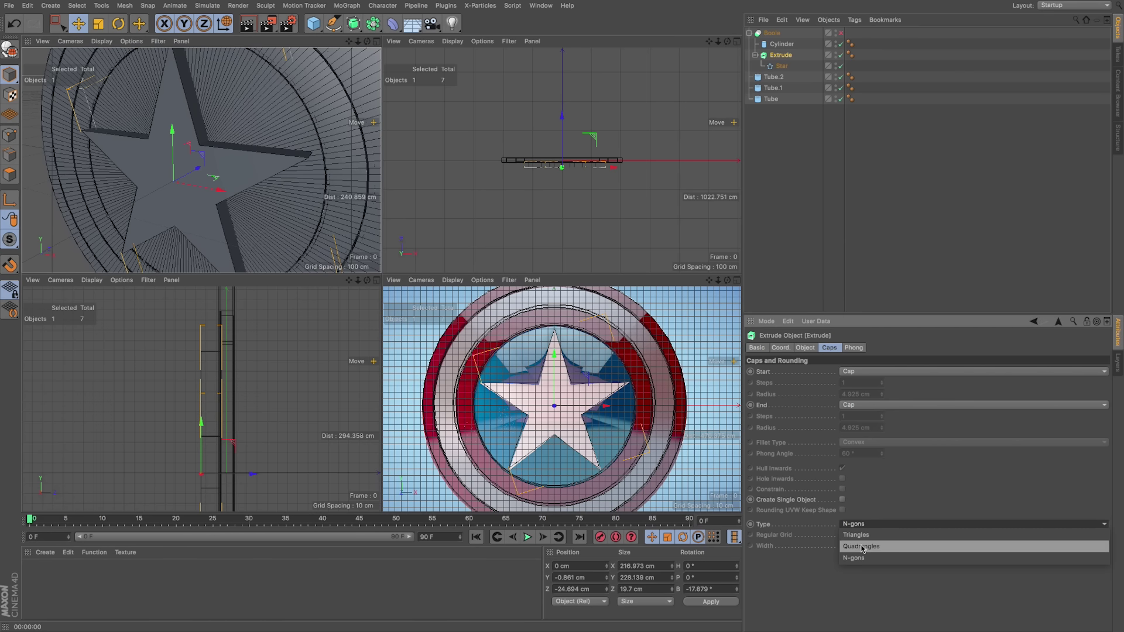
pyautogui.click(861, 547)
pyautogui.click(842, 535)
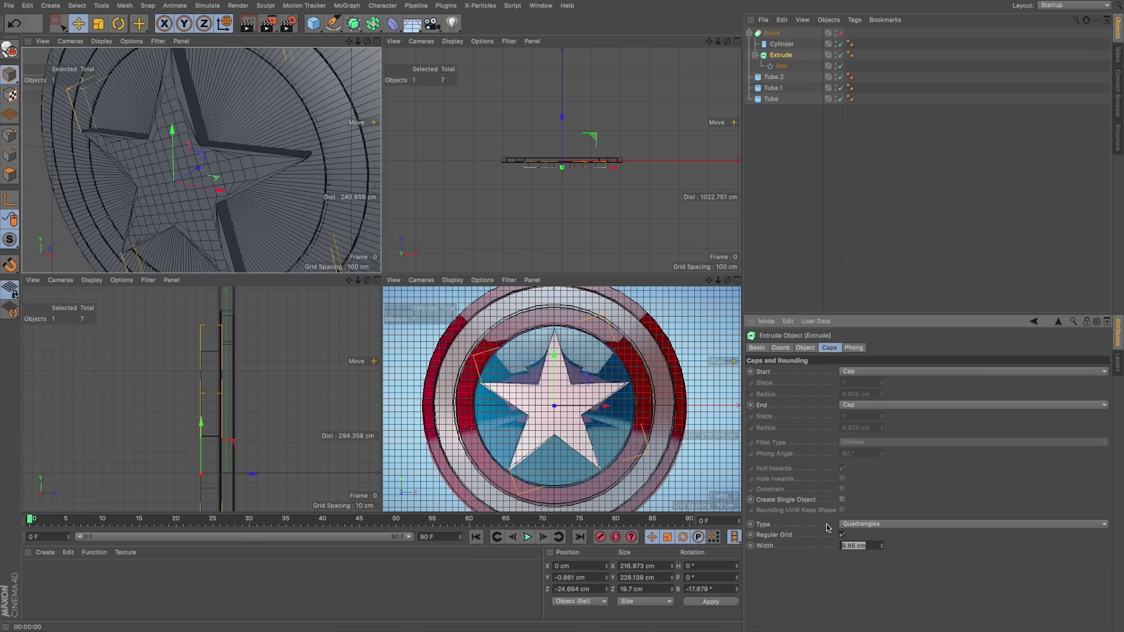
pyautogui.write('2')
pyautogui.press('Return')
pyautogui.keyDown('alt'); pyautogui.moveTo(291, 176); pyautogui.dragTo(220, 193); pyautogui.keyUp('alt')
pyautogui.scroll(8, 177, 192)
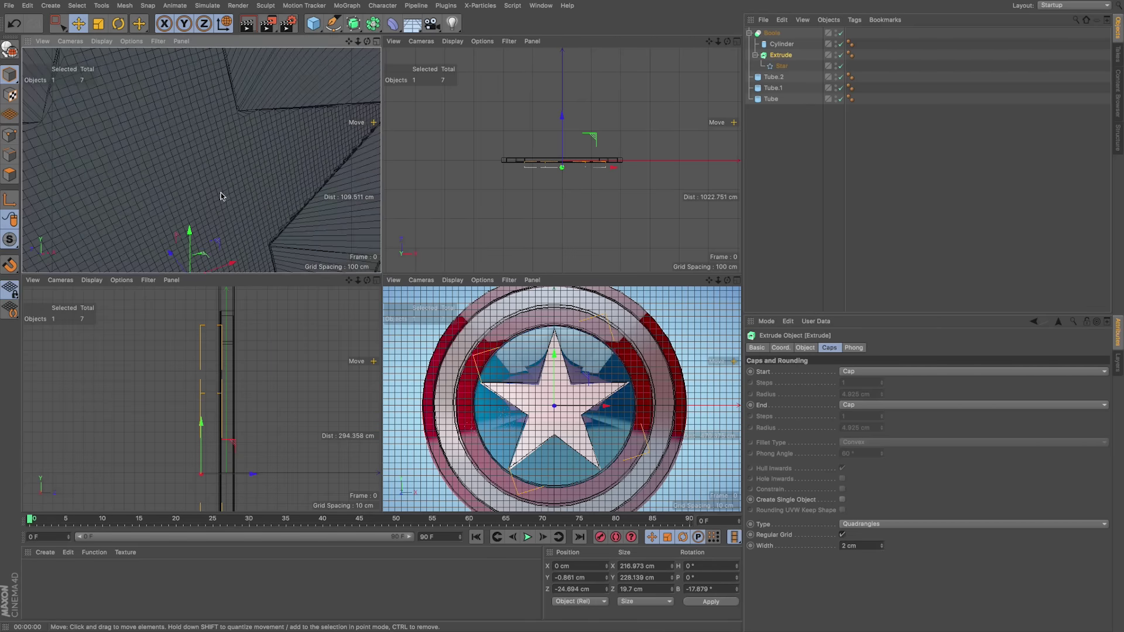
# Group the Boole and the three tubes into a null and rename it "shield"
pyautogui.moveTo(358, 42); pyautogui.dragTo(193, 42)
pyautogui.keyDown('alt'); pyautogui.moveTo(170, 143); pyautogui.dragTo(307, 85); pyautogui.keyUp('alt')
pyautogui.scroll(4, 227, 137)
pyautogui.moveTo(350, 41); pyautogui.dragTo(300, 47)
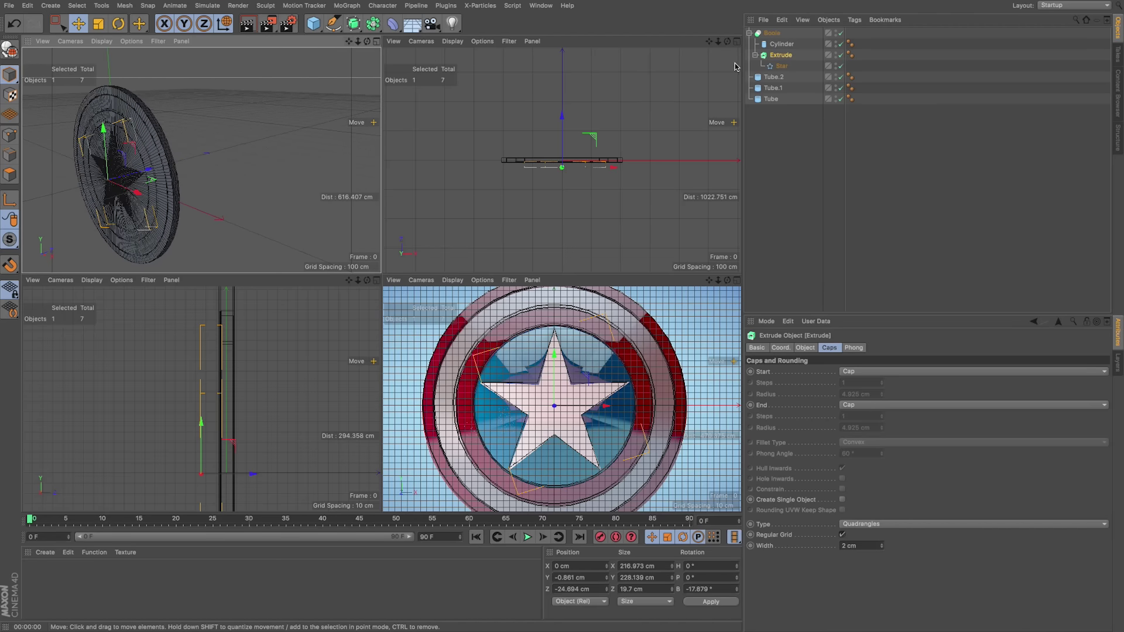
pyautogui.click(750, 33)
pyautogui.click(771, 36)
pyautogui.keyDown('shift'); pyautogui.click(771, 66); pyautogui.keyUp('shift')
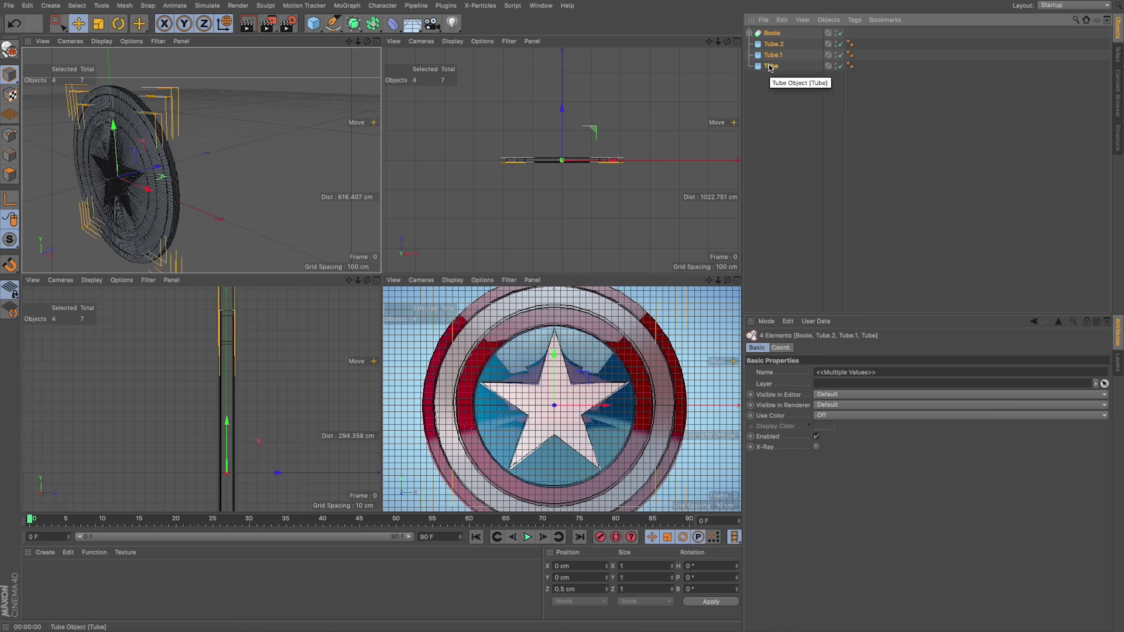
pyautogui.hotkey('alt', 'g')
pyautogui.click(749, 33)
pyautogui.doubleClick(772, 33)
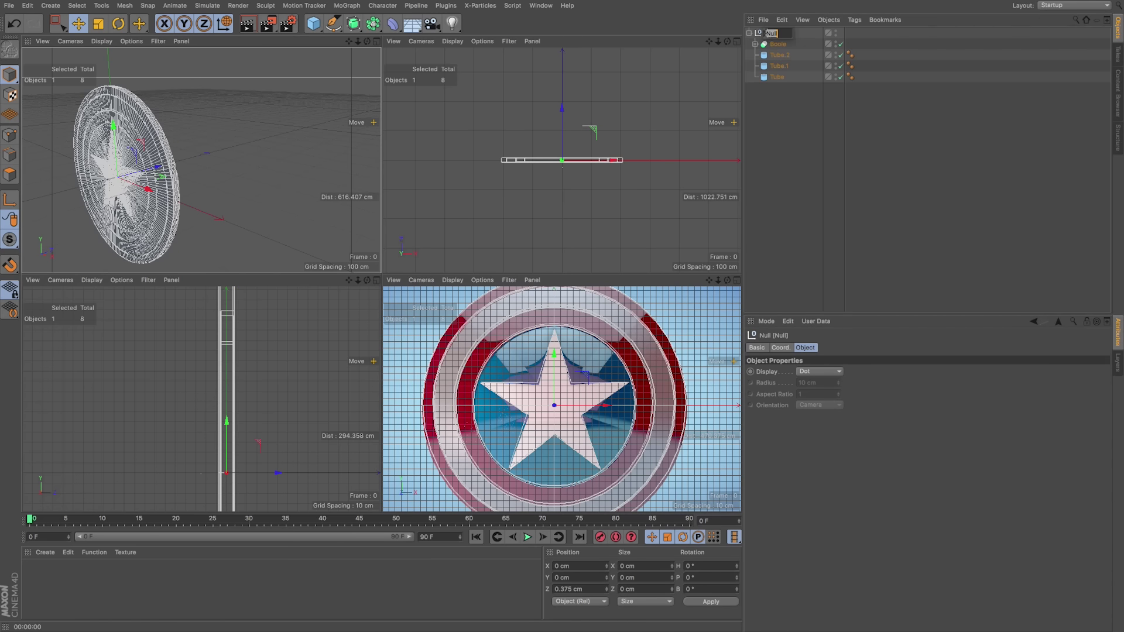
pyautogui.write('shield')
pyautogui.press('Return')
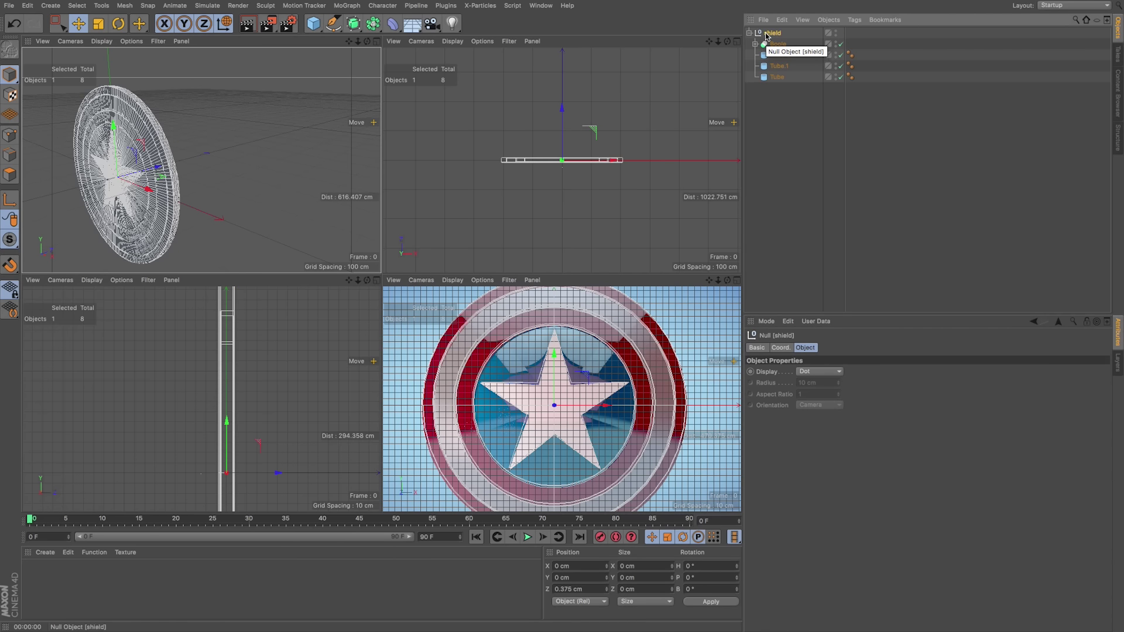
# Group the Boole and three tubes inside the shield null into a nested null named "shield parts"
pyautogui.click(778, 44)
pyautogui.keyDown('shift'); pyautogui.click(772, 76); pyautogui.keyUp('shift')
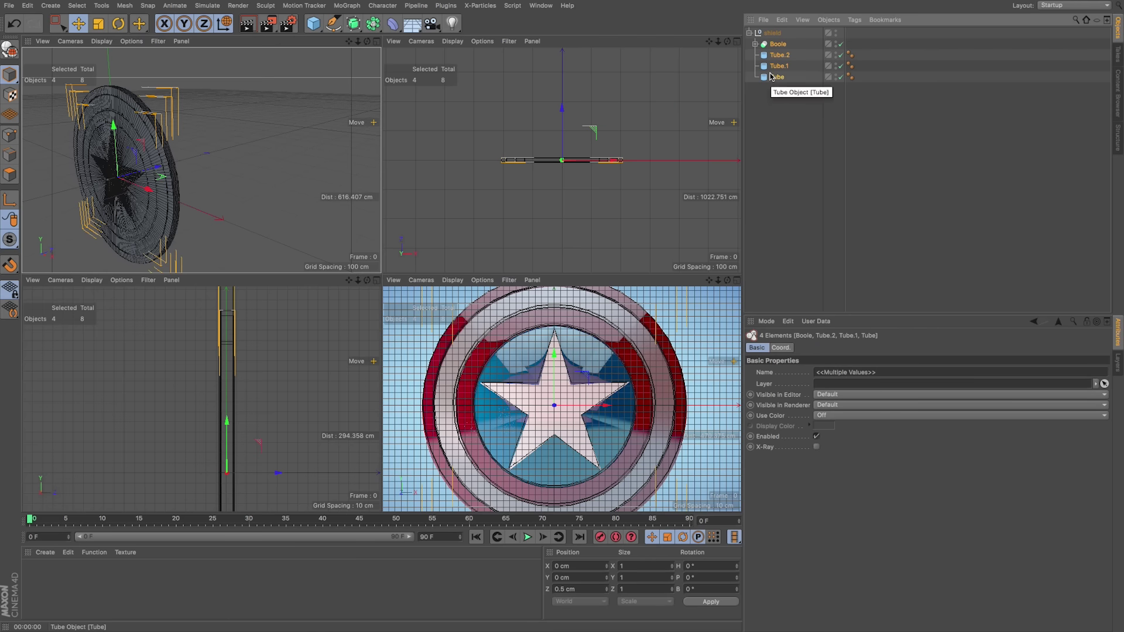
pyautogui.hotkey('alt', 'g')
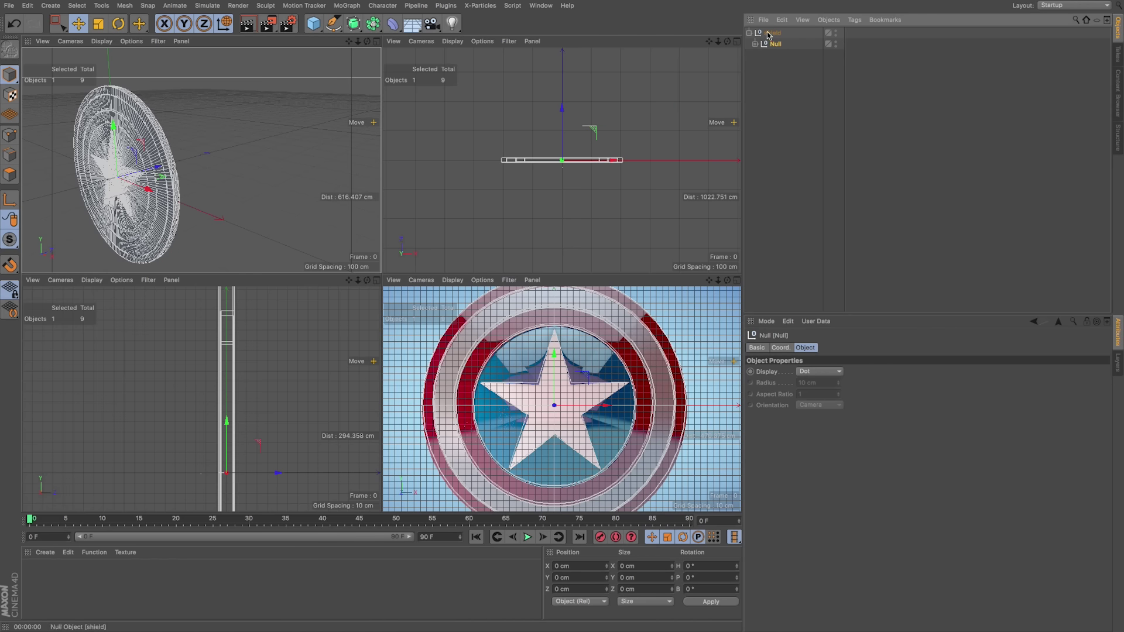
pyautogui.doubleClick(774, 44)
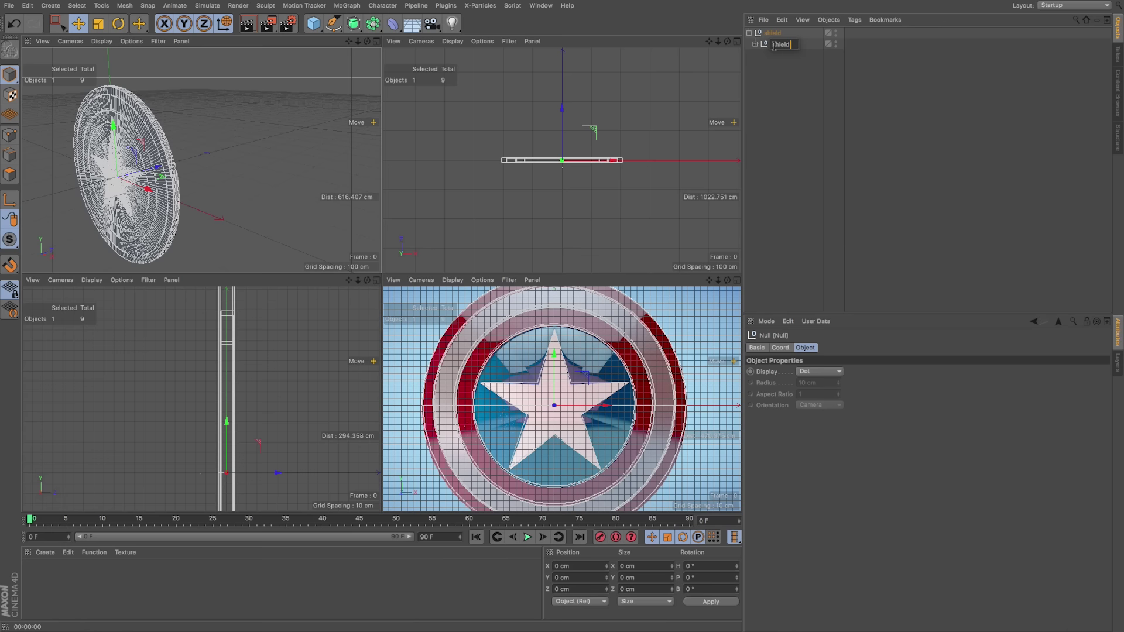
pyautogui.write('shield parts')
pyautogui.press('Return')
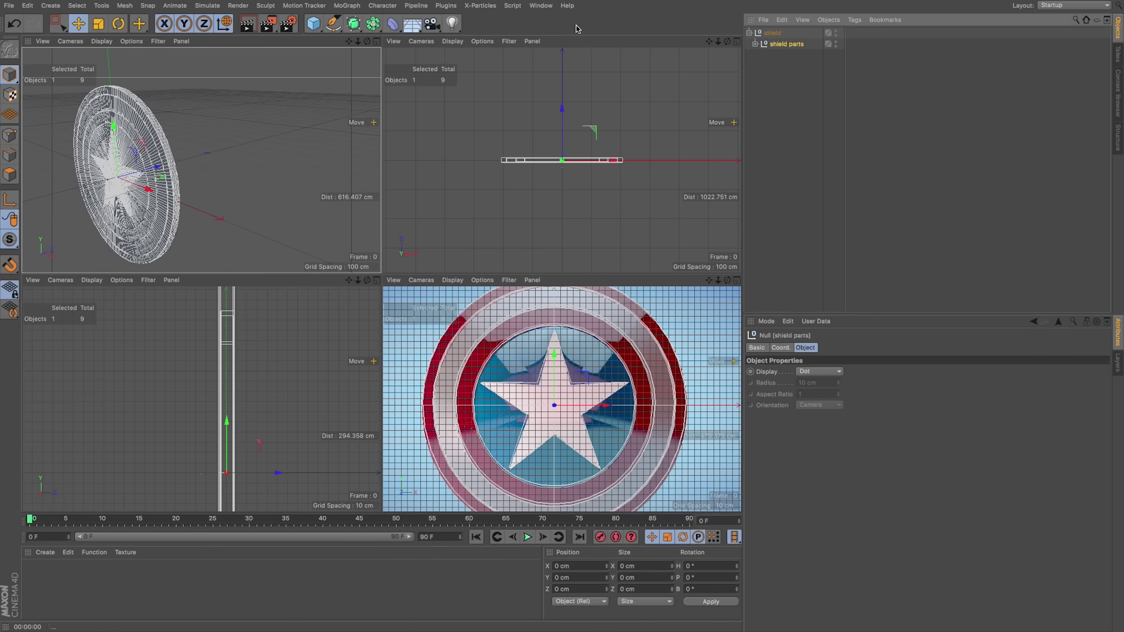
# Add a Spherify deformer and place it inside the shield null, above the shield parts group
pyautogui.click(389, 28)
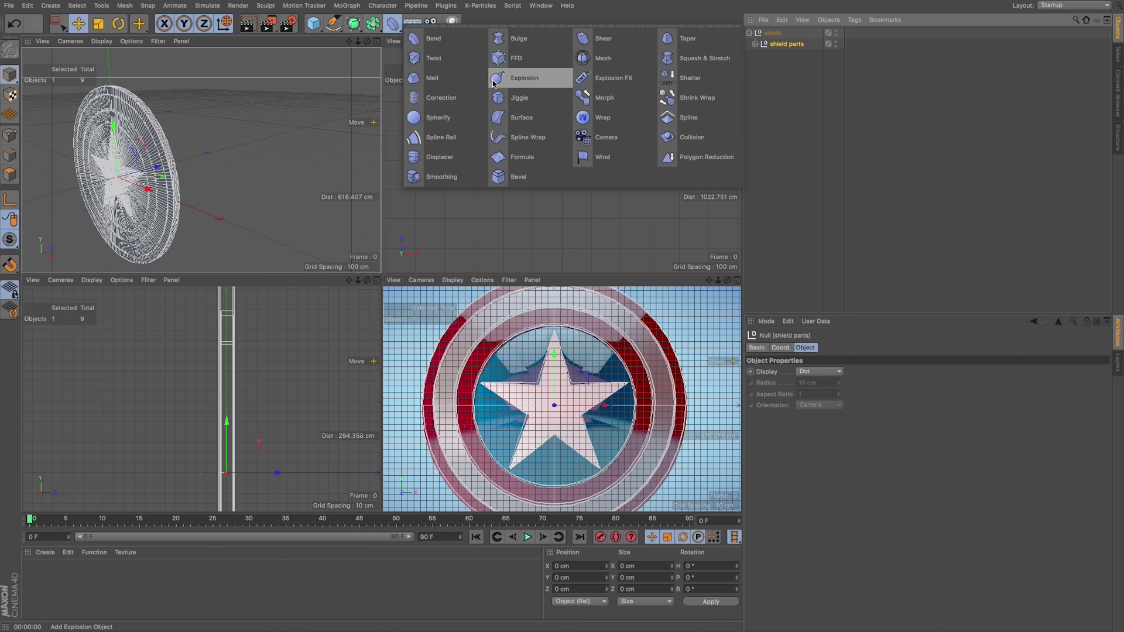
pyautogui.click(447, 119)
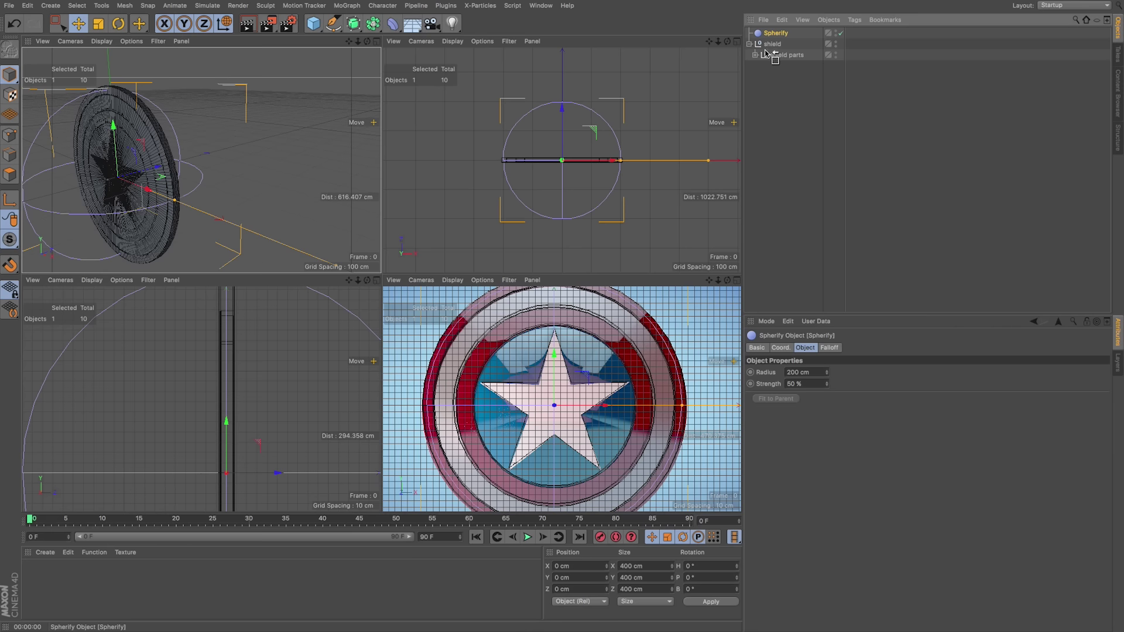
pyautogui.moveTo(765, 53); pyautogui.dragTo(766, 53)
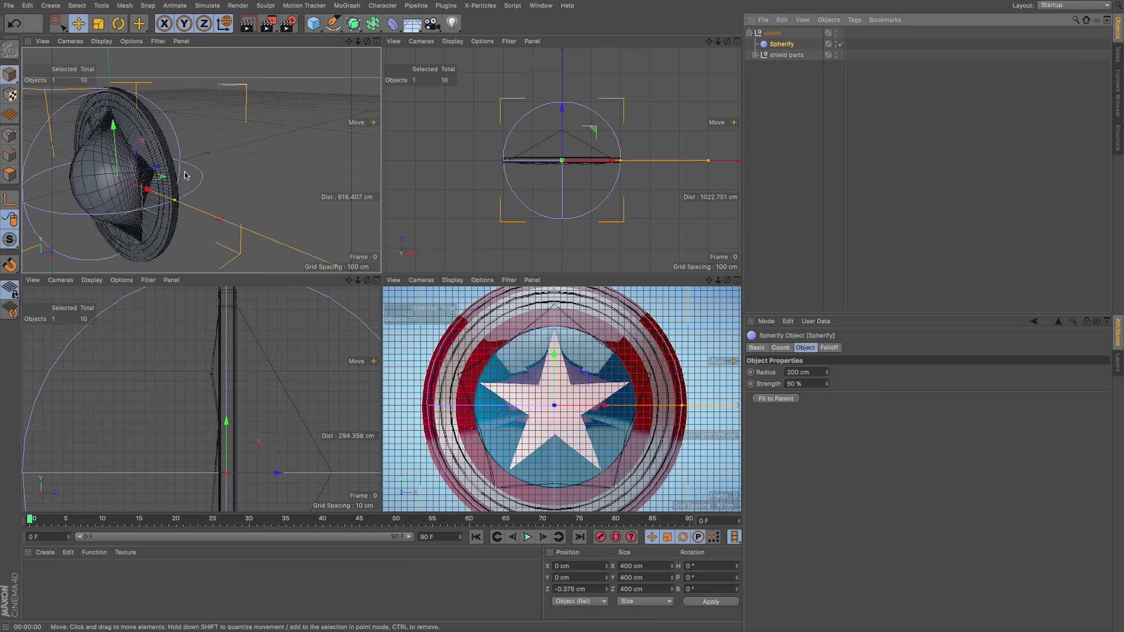
# Scale the Spherify deformer down to a radius of about 187.7 cm and position it at about 100.8 cm in Z
pyautogui.moveTo(160, 174); pyautogui.dragTo(260, 164)
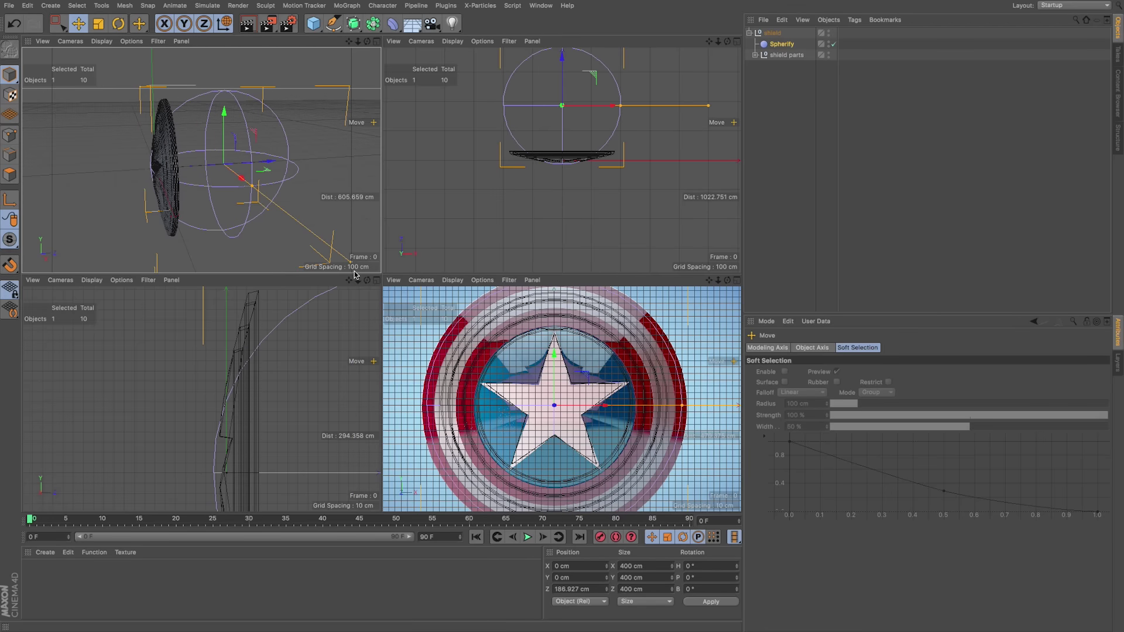
pyautogui.scroll(-10, 200, 399)
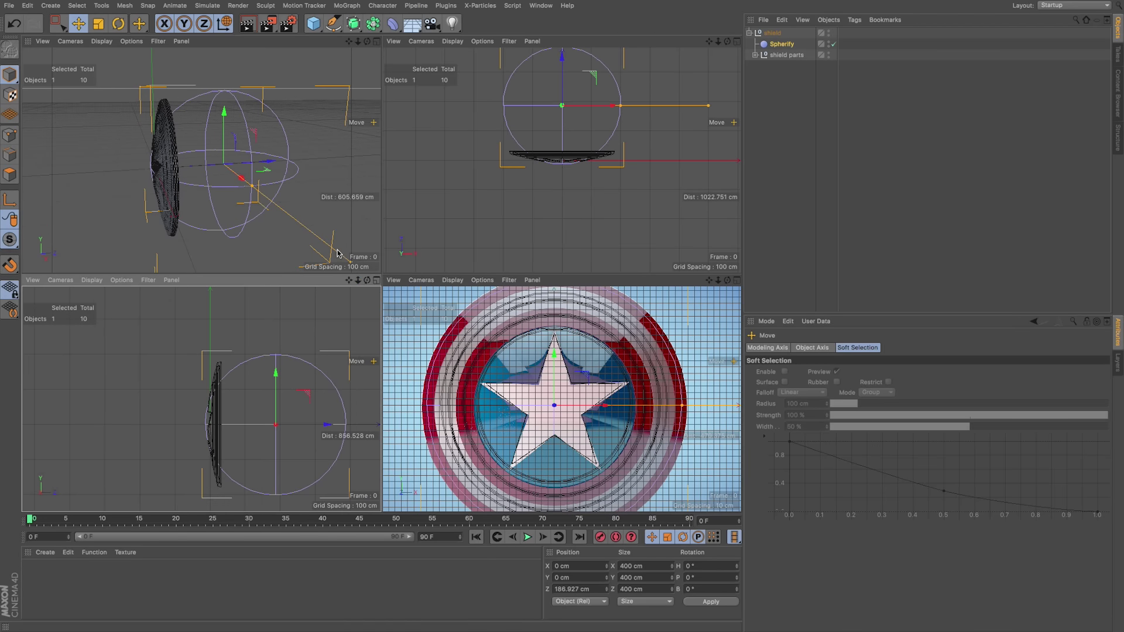
pyautogui.keyDown('alt'); pyautogui.moveTo(226, 432); pyautogui.dragTo(201, 397, button='middle'); pyautogui.keyUp('alt')
pyautogui.press('t')
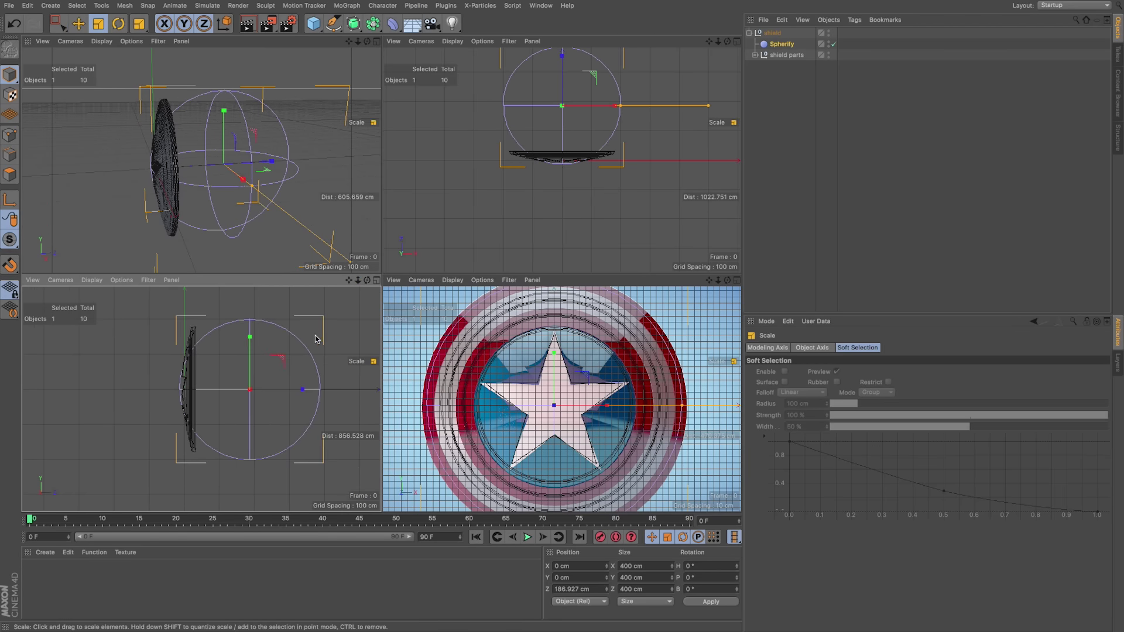
pyautogui.moveTo(315, 338); pyautogui.dragTo(308, 346)
pyautogui.press('e')
pyautogui.moveTo(300, 388)
pyautogui.mouseDown()
pyautogui.moveTo(263, 386)
pyautogui.moveTo(284, 387)
pyautogui.mouseUp()
pyautogui.press('t')
pyautogui.press('e')
pyautogui.moveTo(284, 389); pyautogui.dragTo(263, 389)
pyautogui.moveTo(234, 161)
pyautogui.keyDown('alt'); pyautogui.mouseDown()
pyautogui.moveTo(210, 159)
pyautogui.moveTo(246, 157)
pyautogui.mouseUp(); pyautogui.keyUp('alt')
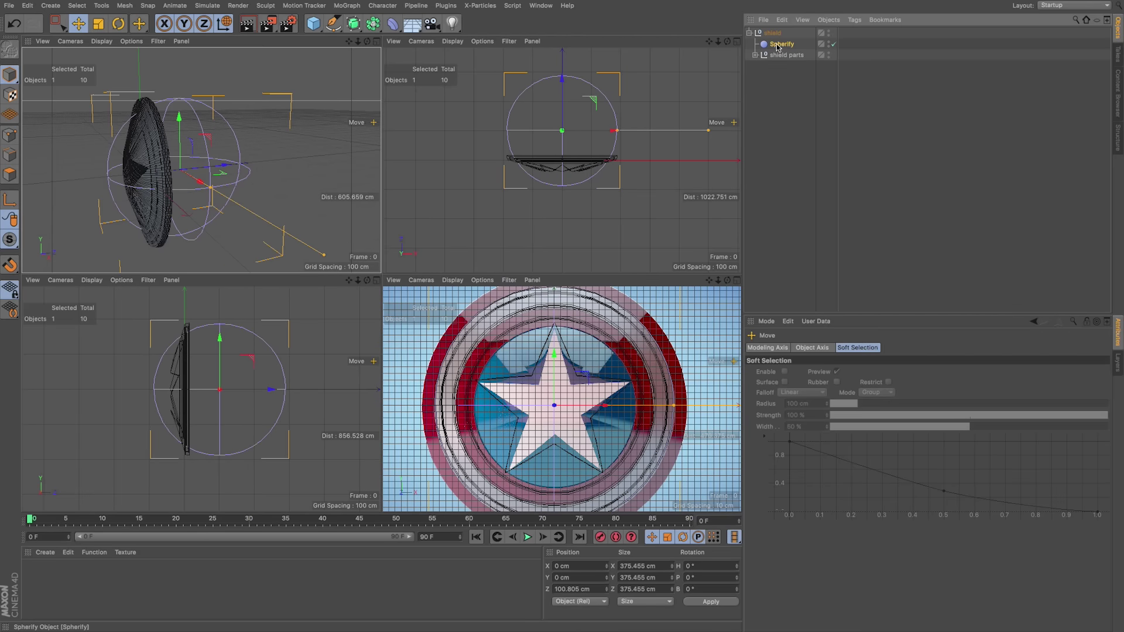
pyautogui.click(779, 45)
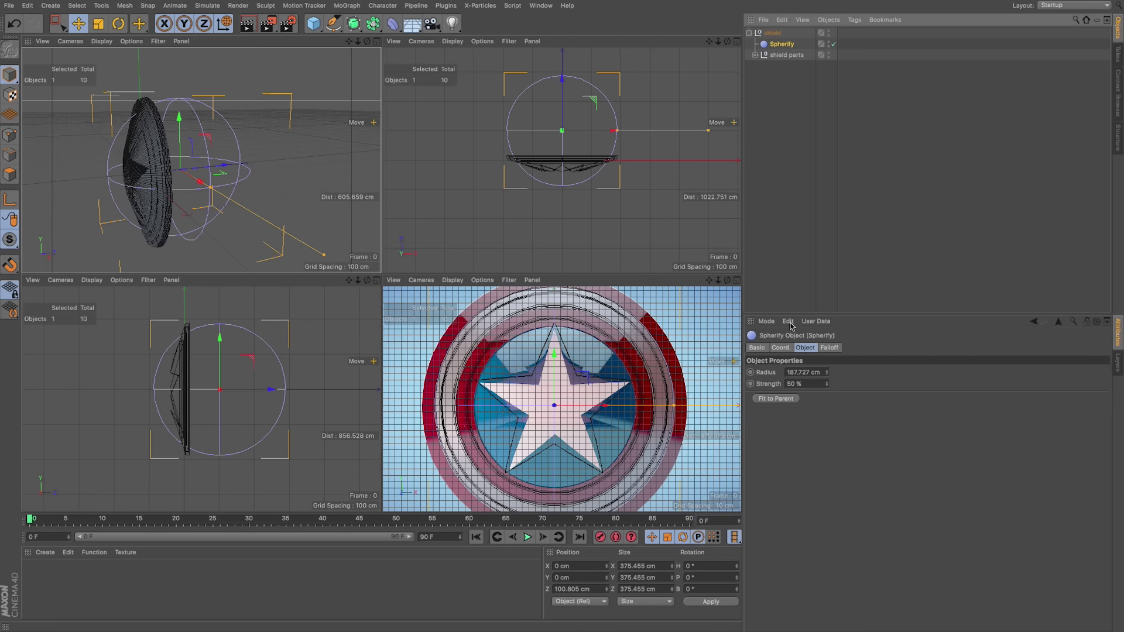
# Try a Spherify strength of 100 % and check how strongly it curves the shield
pyautogui.moveTo(827, 384); pyautogui.dragTo(861, 384)
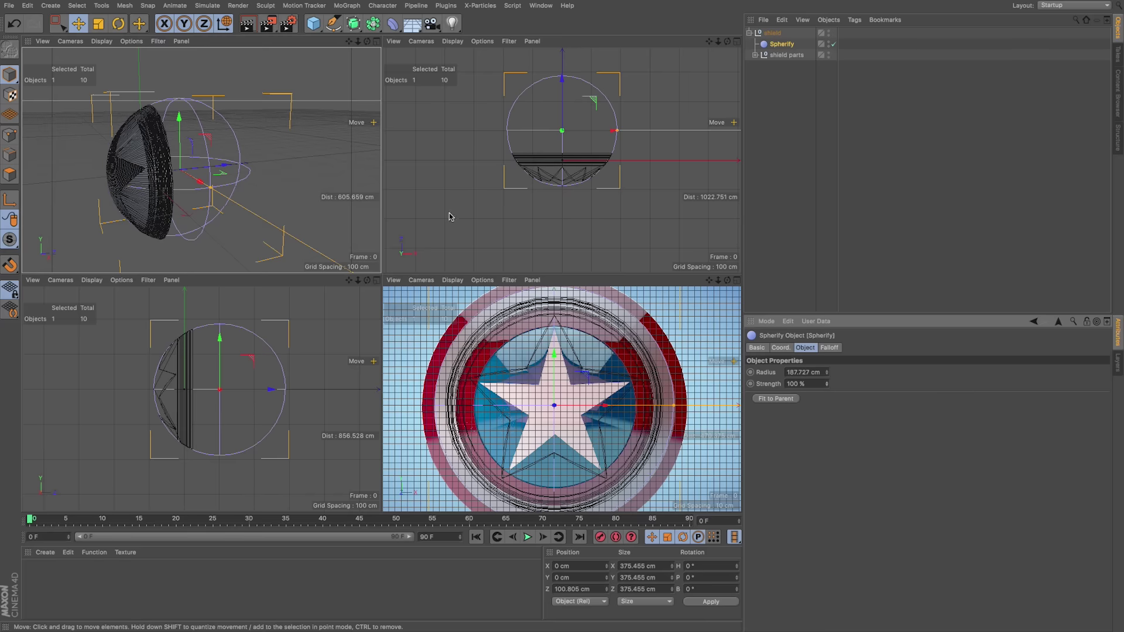
pyautogui.keyDown('alt'); pyautogui.moveTo(190, 163); pyautogui.dragTo(293, 78); pyautogui.keyUp('alt')
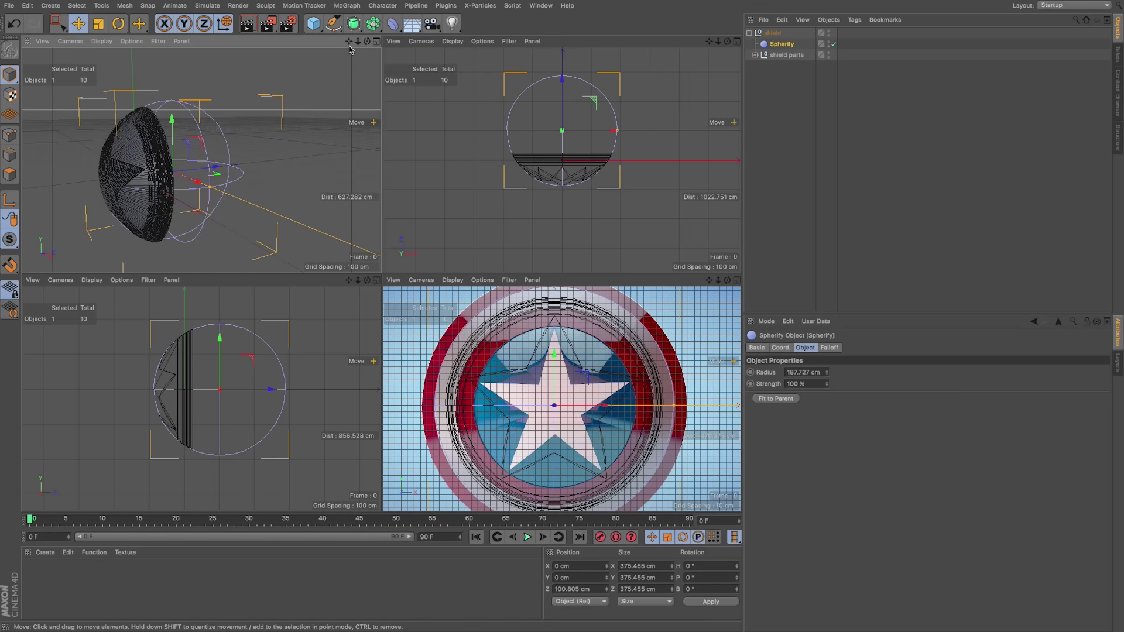
pyautogui.moveTo(350, 42); pyautogui.dragTo(399, 42)
pyautogui.keyDown('alt'); pyautogui.moveTo(197, 175); pyautogui.dragTo(147, 187); pyautogui.keyUp('alt')
pyautogui.click(270, 182)
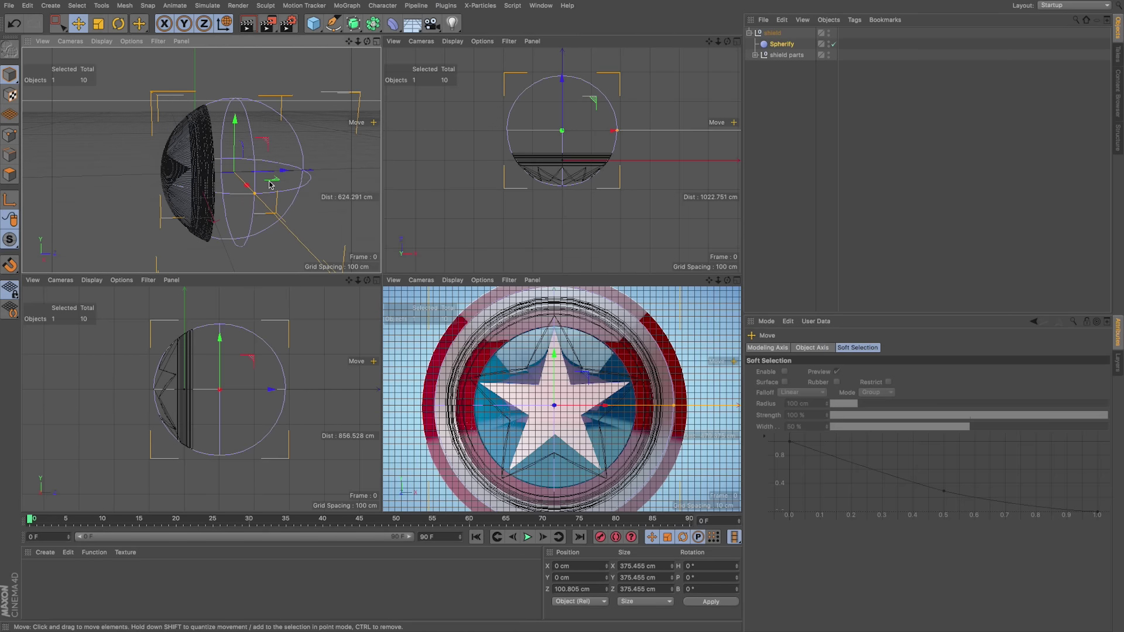
# Set the Spherify deformer's strength to 72 % and move it along Z to about 133.3 cm
pyautogui.click(776, 45)
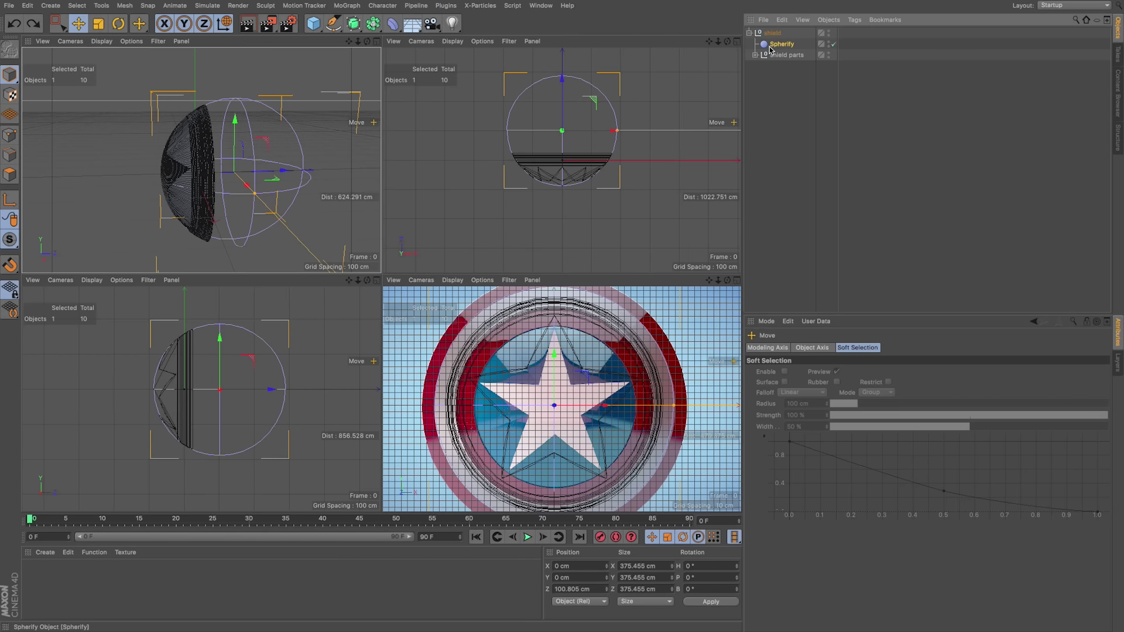
pyautogui.moveTo(828, 387); pyautogui.dragTo(827, 410)
pyautogui.moveTo(284, 171); pyautogui.dragTo(296, 172)
pyautogui.keyDown('alt'); pyautogui.moveTo(295, 172); pyautogui.dragTo(291, 175); pyautogui.keyUp('alt')
pyautogui.click(376, 44)
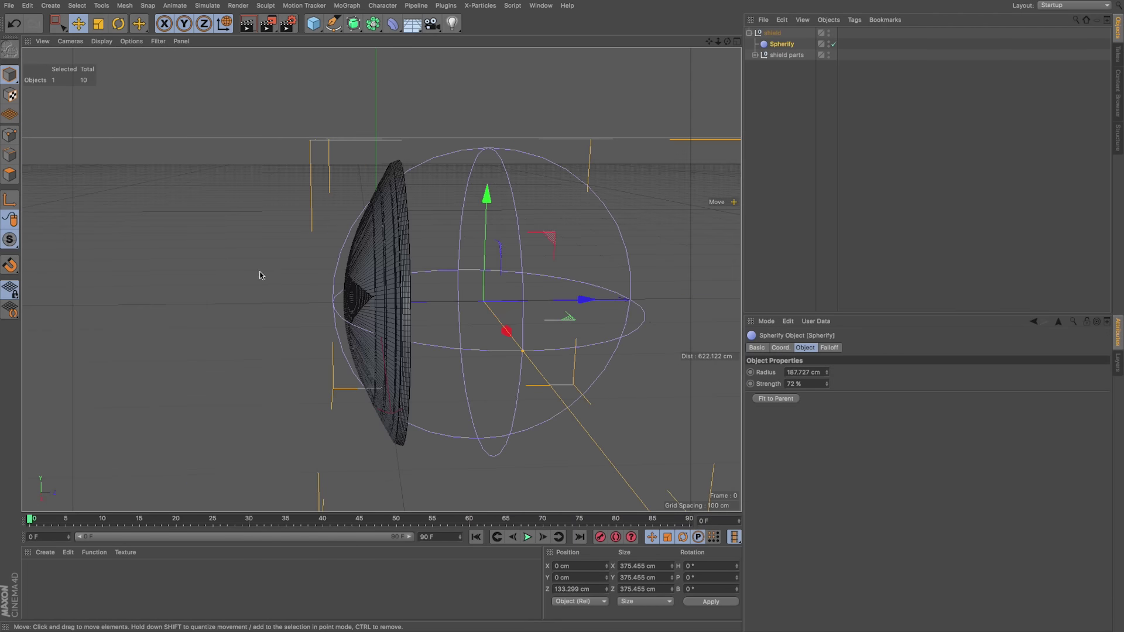
pyautogui.keyDown('alt'); pyautogui.moveTo(381, 287); pyautogui.dragTo(408, 285); pyautogui.keyUp('alt')
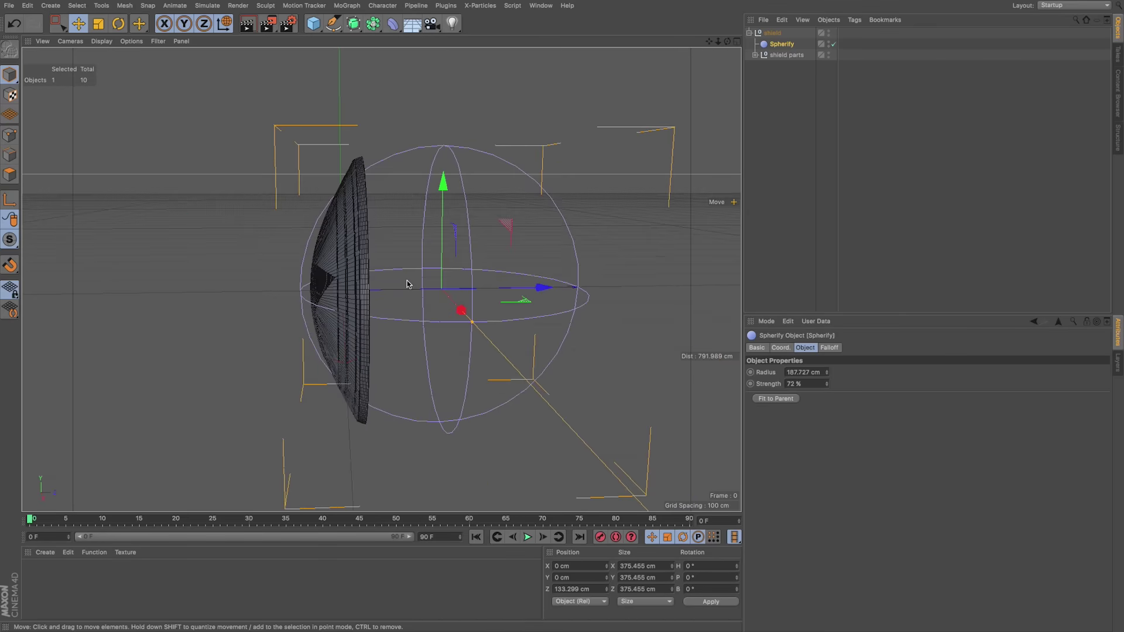
# Reduce the height of Tube, Tube.1 and Tube.2 together by 5 cm and check each tube's new height
pyautogui.click(755, 55)
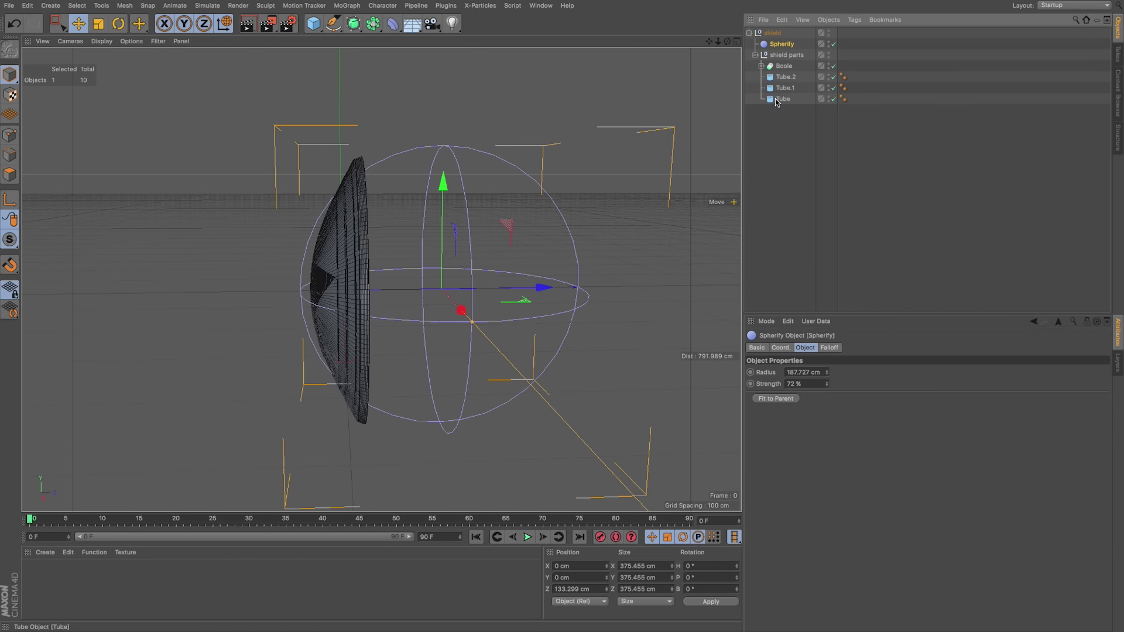
pyautogui.click(778, 100)
pyautogui.keyDown('shift'); pyautogui.click(776, 77); pyautogui.keyUp('shift')
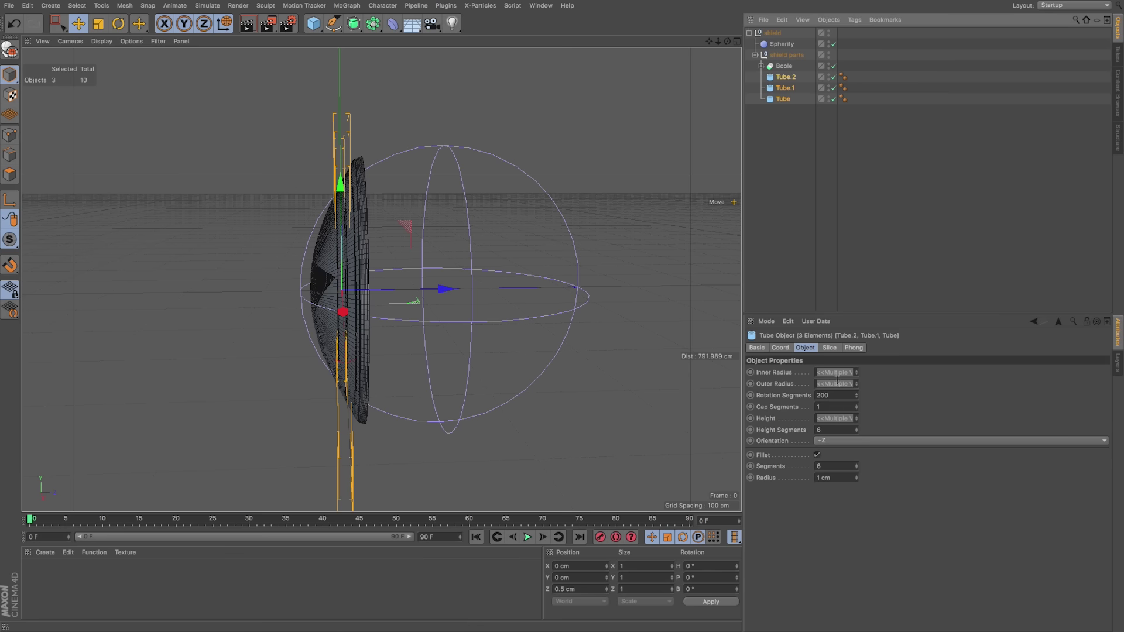
pyautogui.click(783, 88)
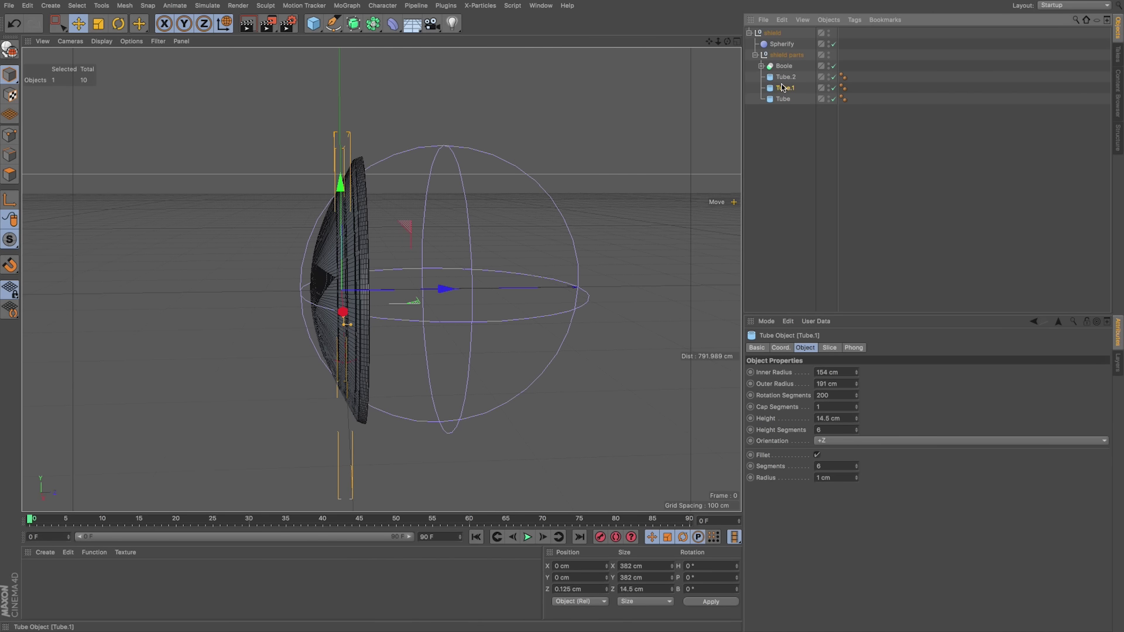
pyautogui.keyDown('shift'); pyautogui.click(778, 100); pyautogui.keyUp('shift')
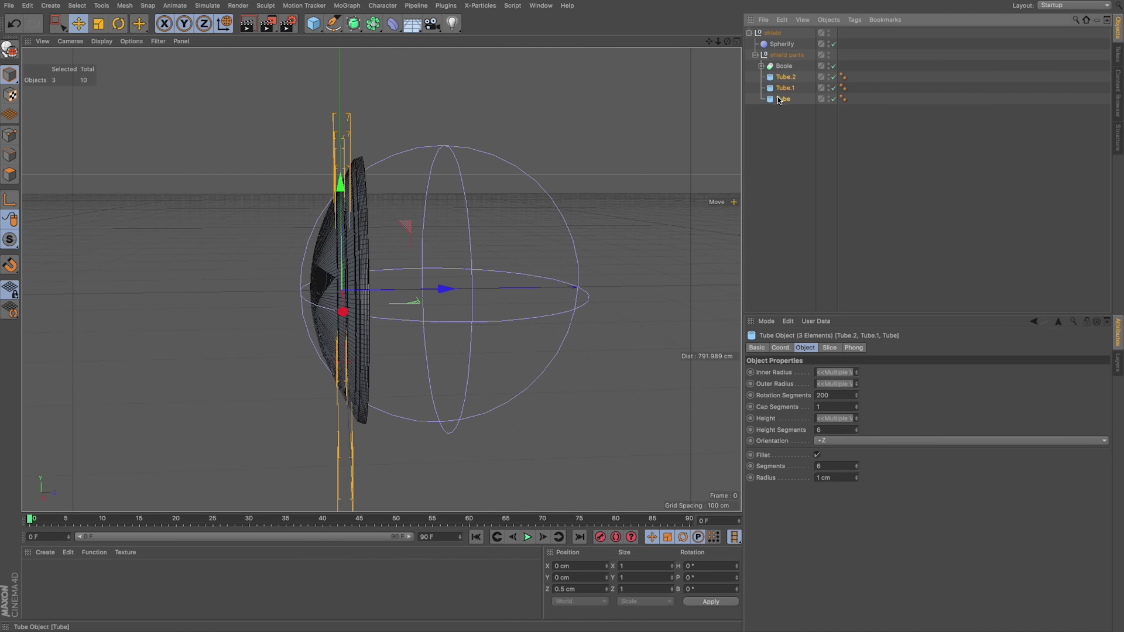
pyautogui.click(829, 418)
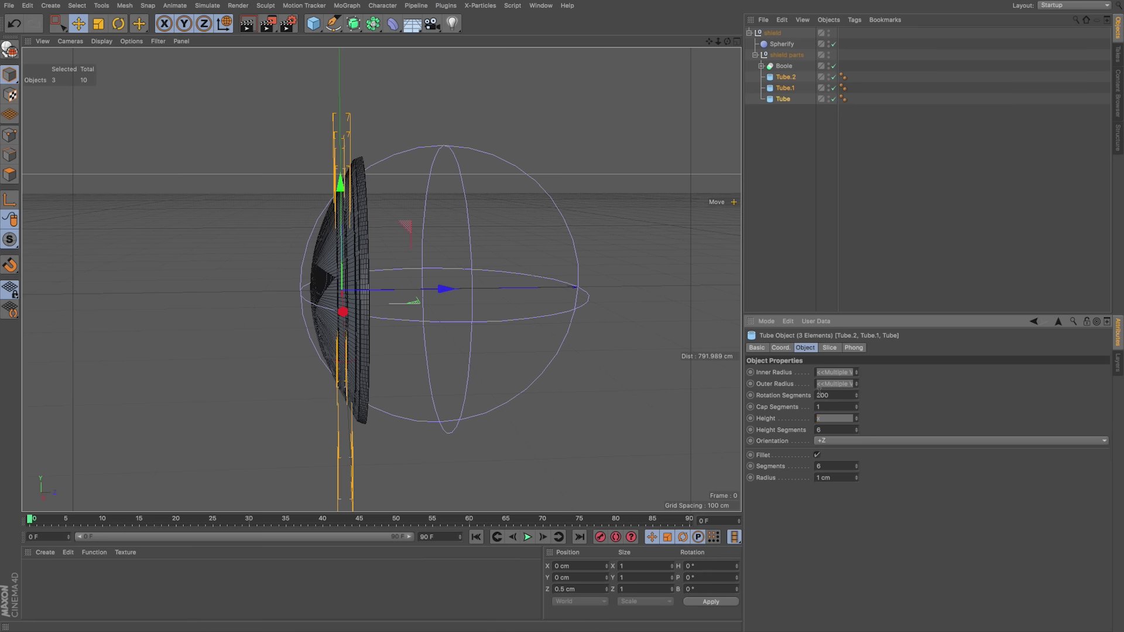
pyautogui.write('x -2')
pyautogui.press('Return')
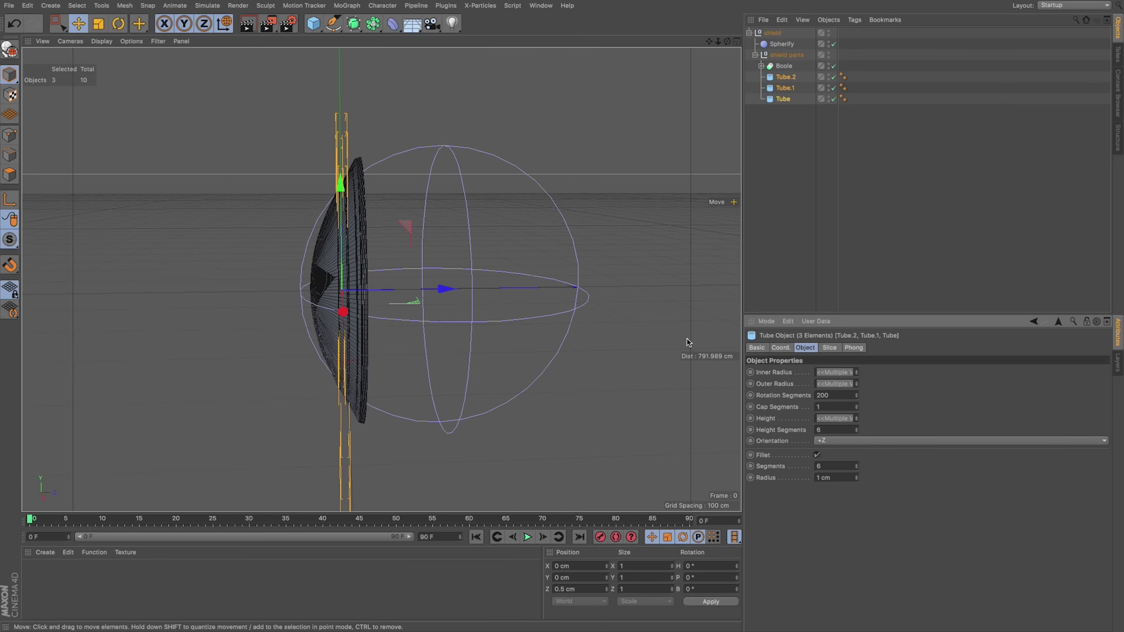
pyautogui.click(775, 128)
pyautogui.click(774, 97)
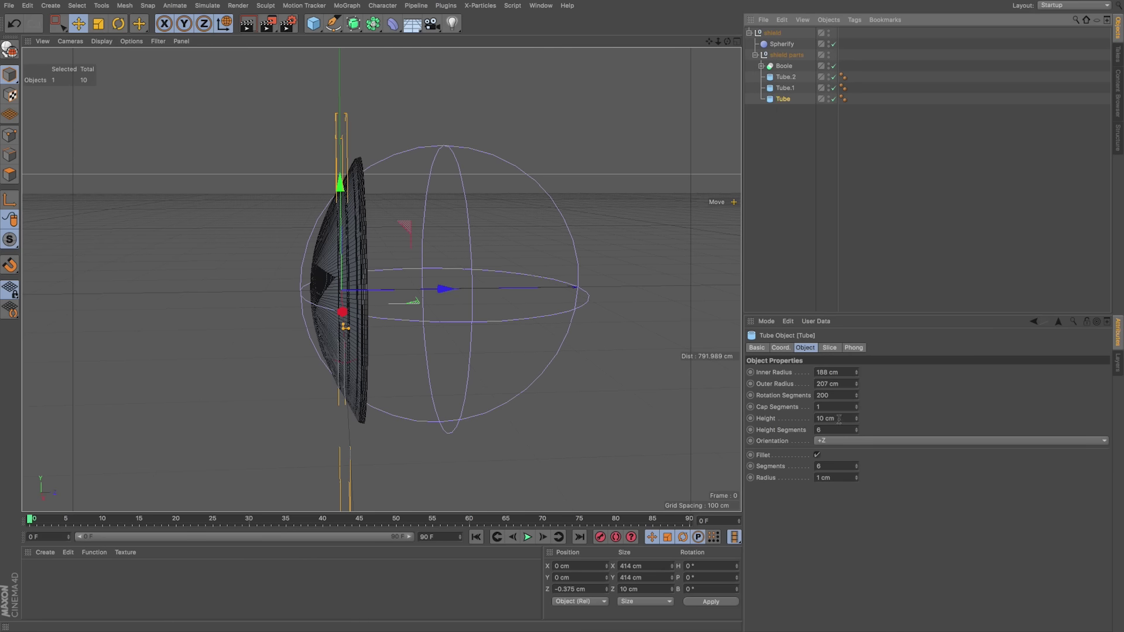
pyautogui.press('Up')
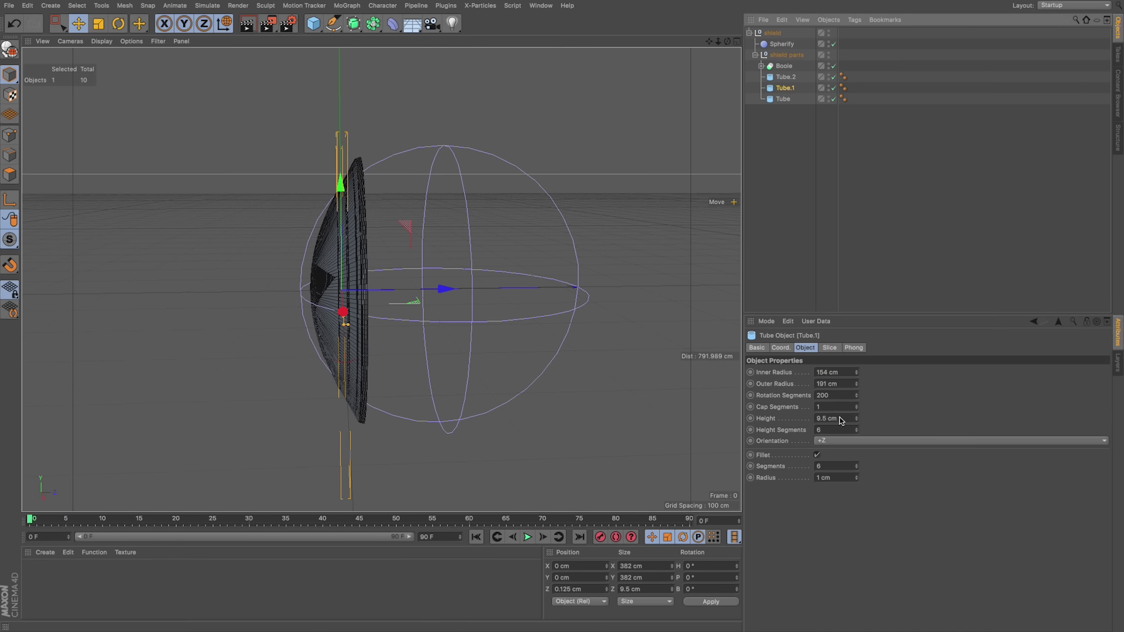
pyautogui.press('Up')
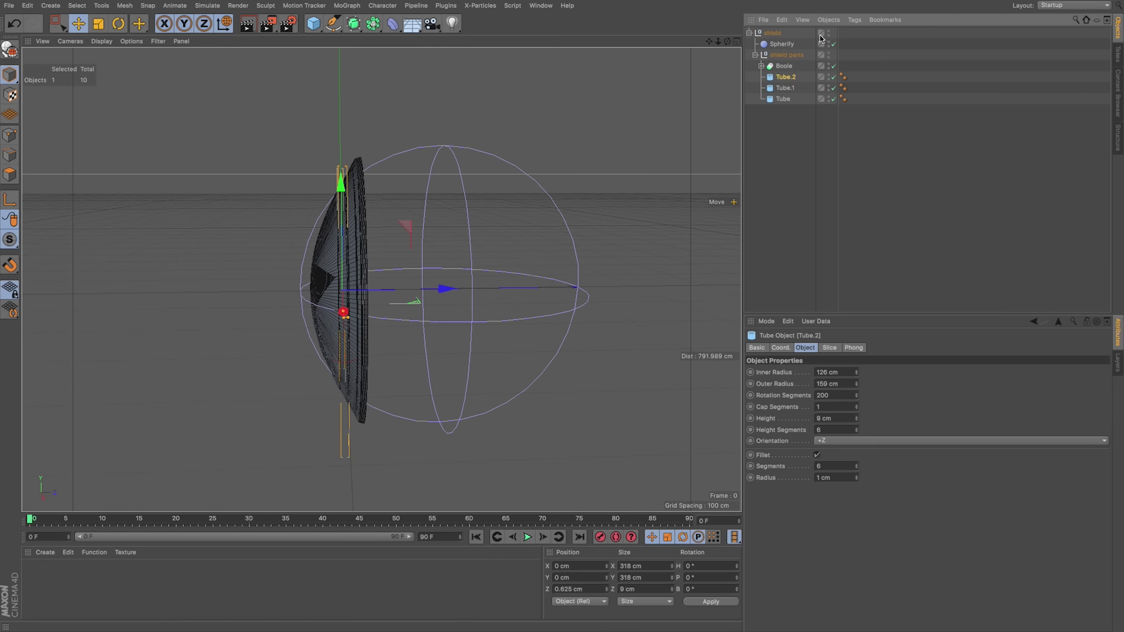
# Disable the Spherify deformer and inspect the flat shield from the front with a test render
pyautogui.click(834, 44)
pyautogui.keyDown('alt'); pyautogui.moveTo(492, 202); pyautogui.dragTo(352, 260); pyautogui.keyUp('alt')
pyautogui.scroll(3, 510, 217)
pyautogui.hotkey('alt', 'r')
pyautogui.hotkey('alt', 'r')
# Slightly reduce the height of all three tubes again, by the same amount for each
pyautogui.keyDown('shift'); pyautogui.click(783, 99); pyautogui.keyUp('shift')
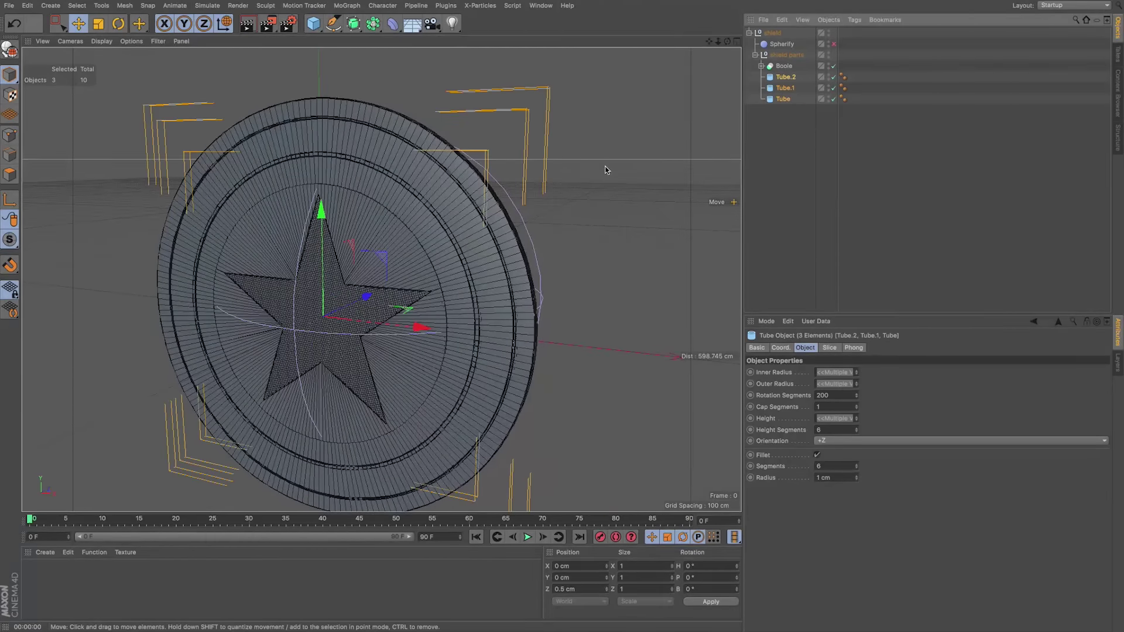
pyautogui.keyDown('alt'); pyautogui.moveTo(606, 170); pyautogui.dragTo(598, 258); pyautogui.keyUp('alt')
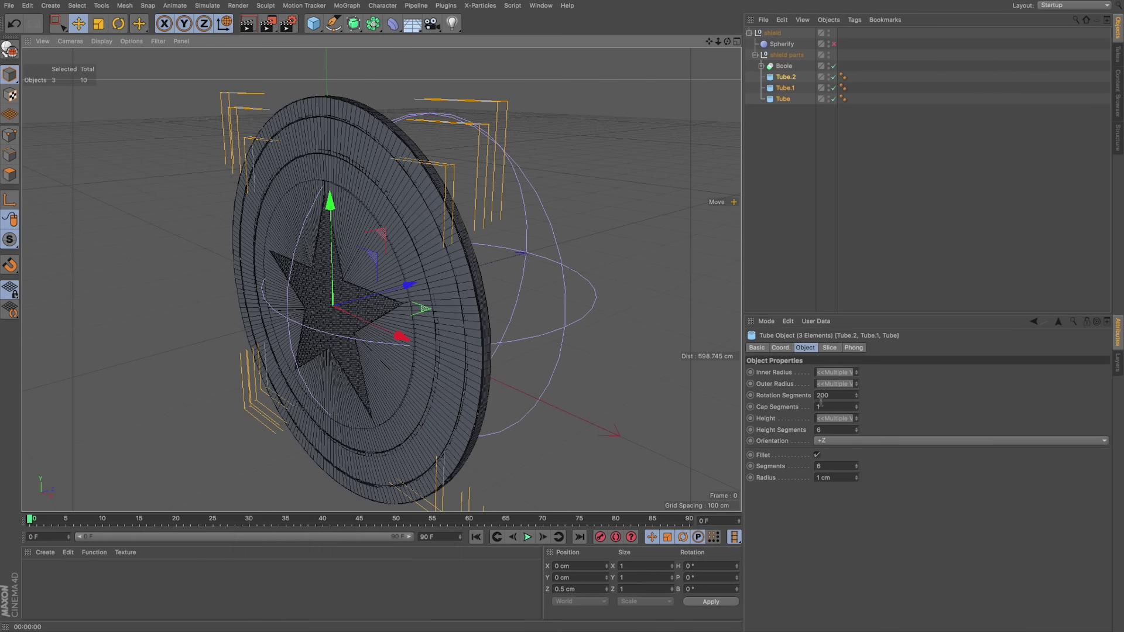
pyautogui.click(849, 419)
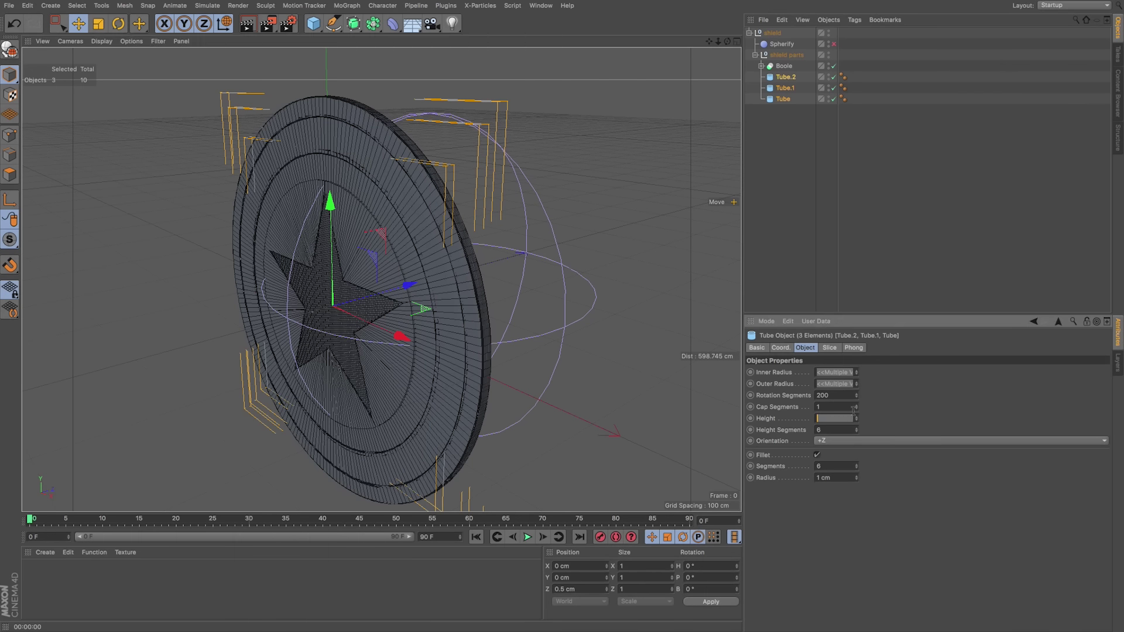
pyautogui.write('1')
pyautogui.press('Return')
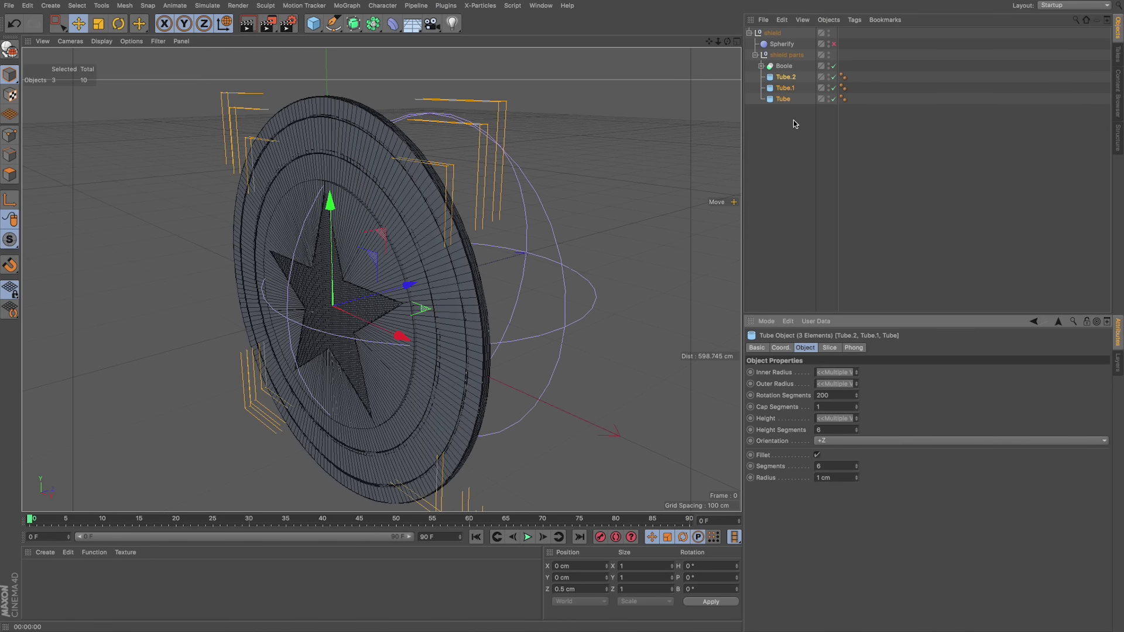
# Re-enable the Spherify deformer and set its strength to 60 %
pyautogui.keyDown('alt'); pyautogui.moveTo(591, 186); pyautogui.dragTo(515, 187); pyautogui.keyUp('alt')
pyautogui.moveTo(718, 41); pyautogui.dragTo(679, 46)
pyautogui.click(833, 45)
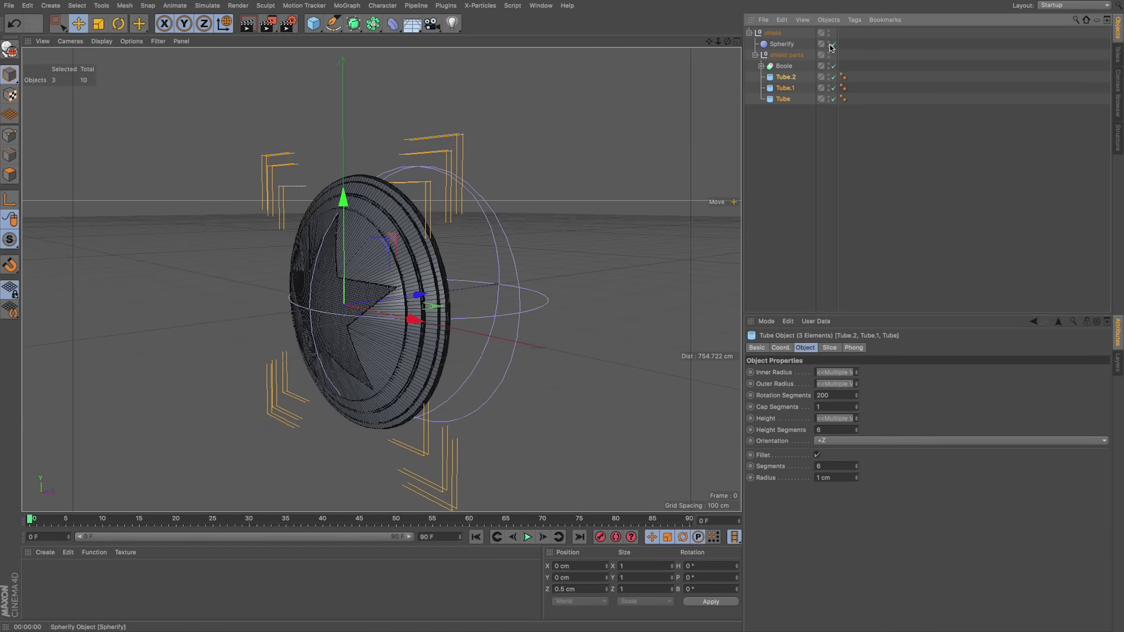
pyautogui.click(782, 44)
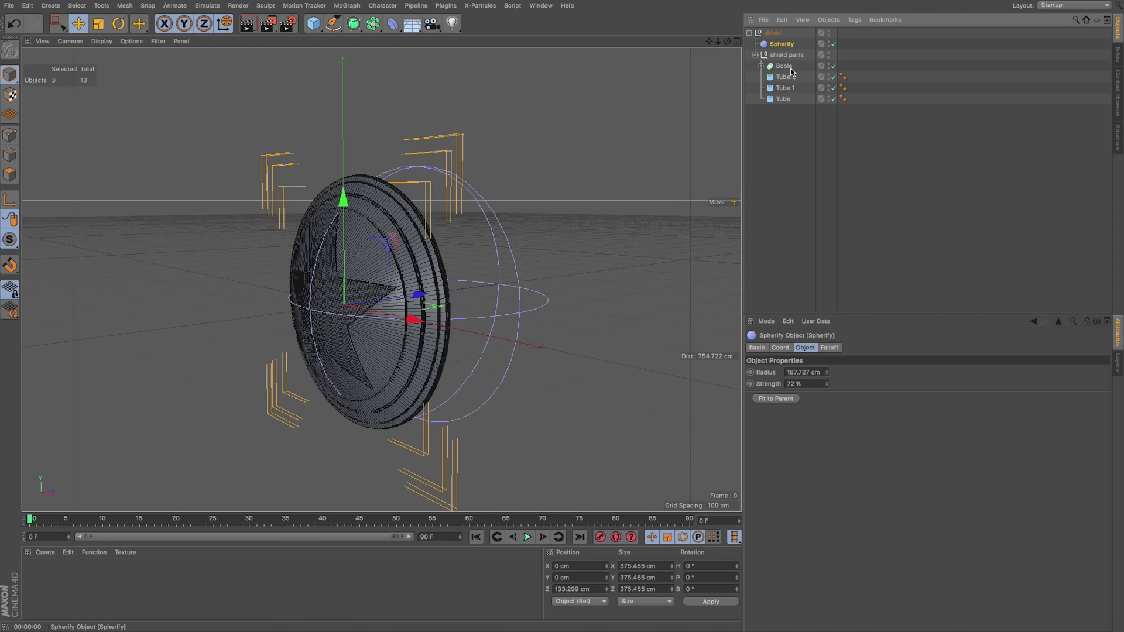
pyautogui.click(827, 388)
pyautogui.moveTo(827, 385); pyautogui.dragTo(827, 399)
pyautogui.moveTo(802, 384); pyautogui.dragTo(779, 382)
pyautogui.write('60')
pyautogui.press('Return')
pyautogui.keyDown('alt'); pyautogui.moveTo(460, 380); pyautogui.dragTo(477, 271); pyautogui.keyUp('alt')
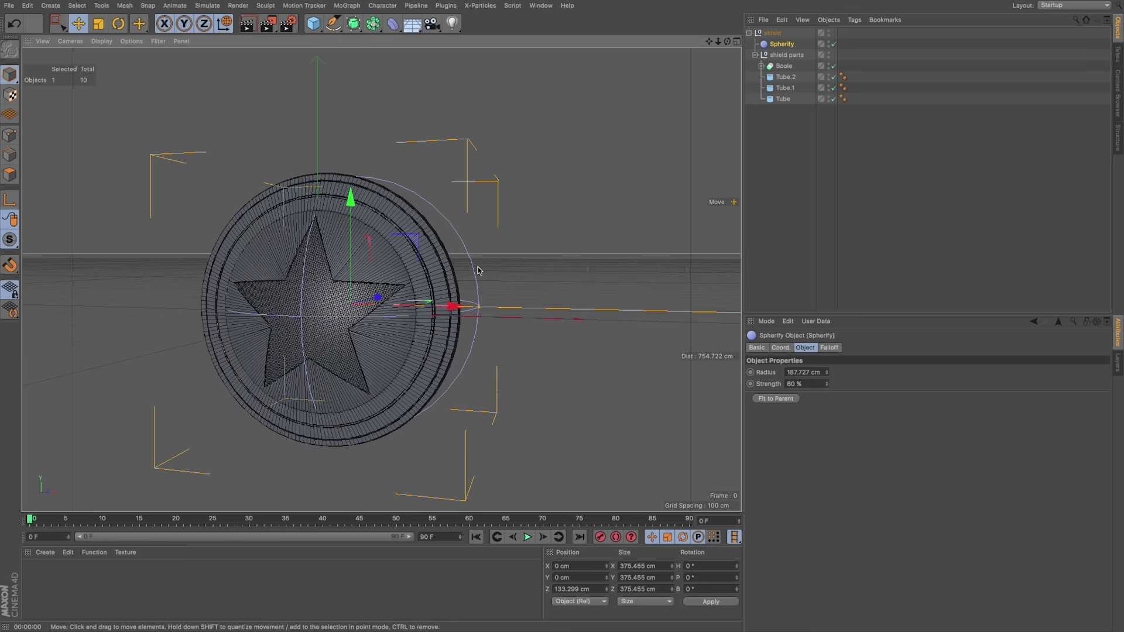
# Adjust the inner radius of the Star spline inside the Boole's Extrude, comparing its shape with the reference image
pyautogui.click(762, 66)
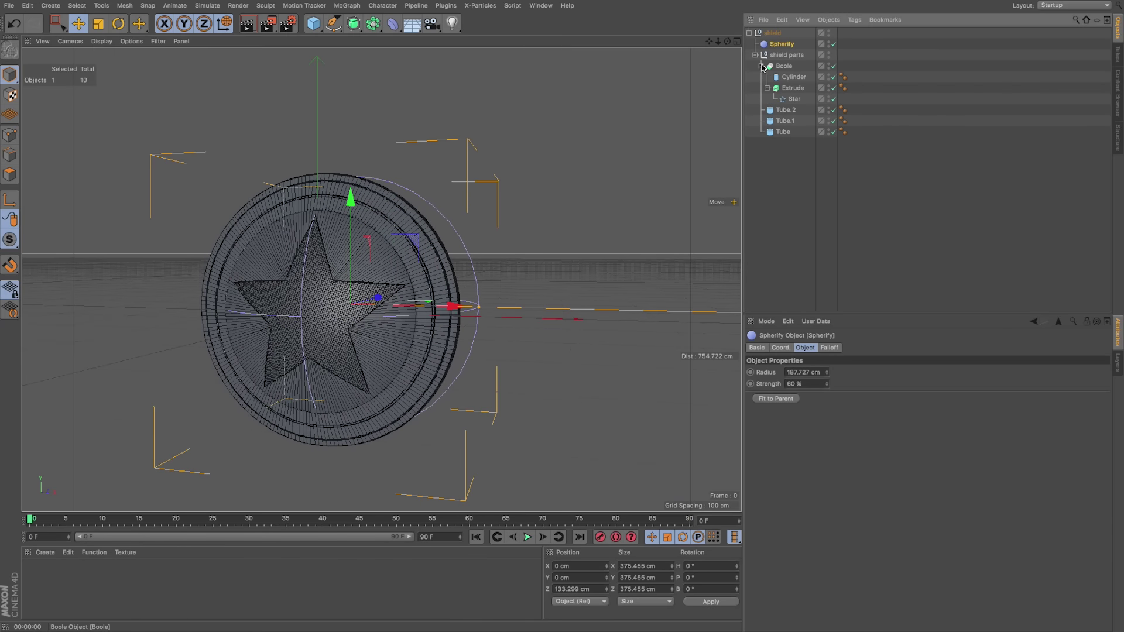
pyautogui.click(789, 101)
pyautogui.keyDown('alt'); pyautogui.moveTo(484, 209); pyautogui.dragTo(511, 203); pyautogui.keyUp('alt')
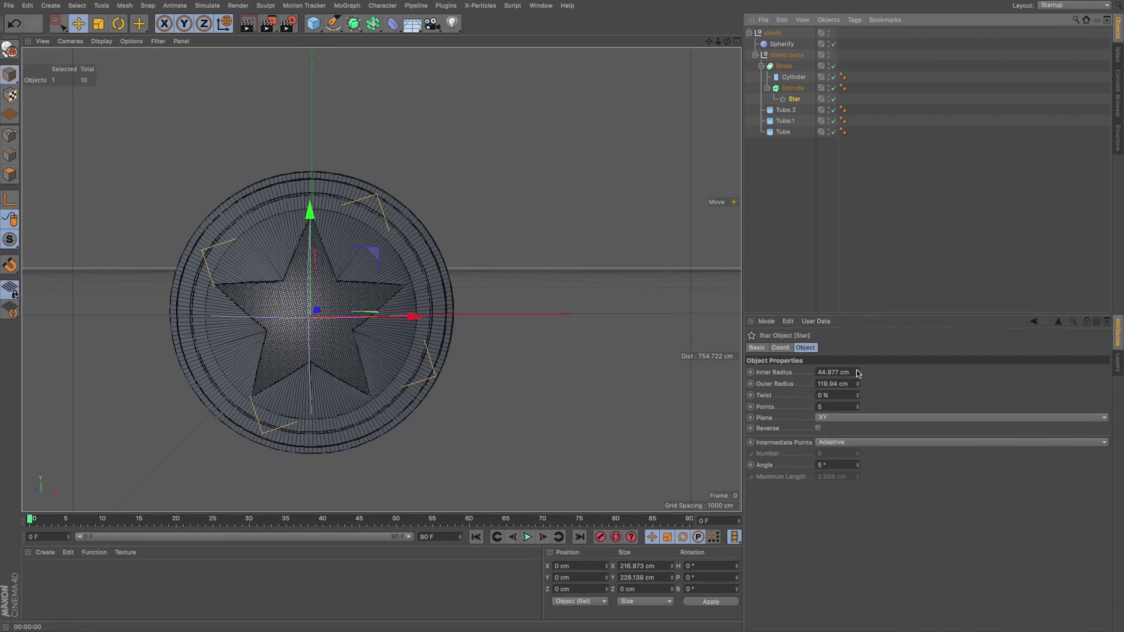
pyautogui.moveTo(858, 372); pyautogui.dragTo(858, 377)
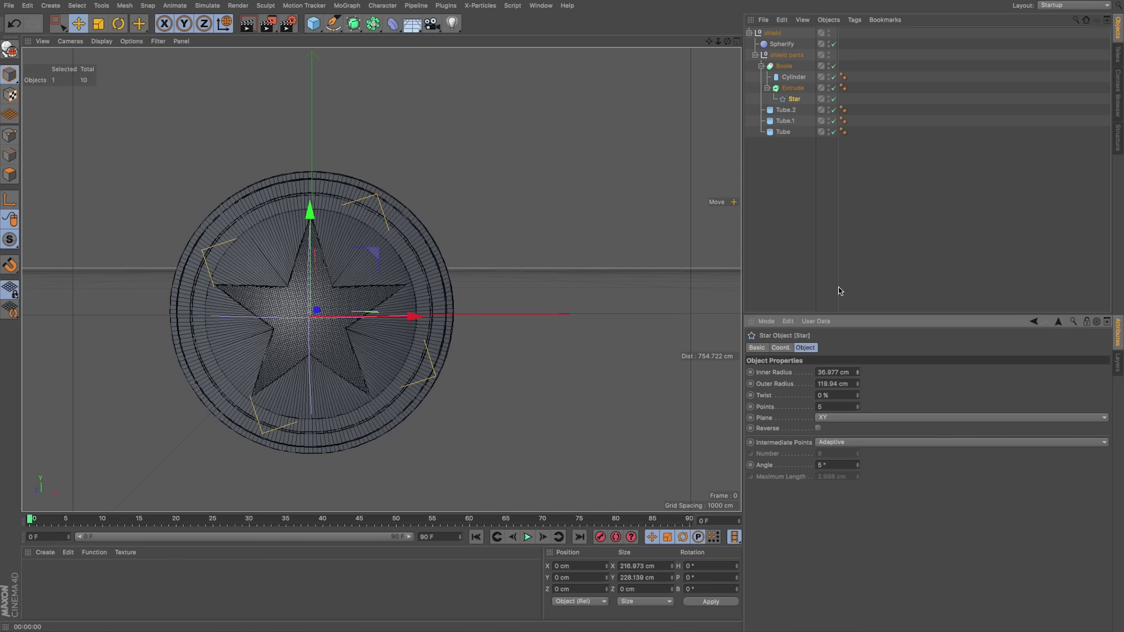
pyautogui.click(738, 41)
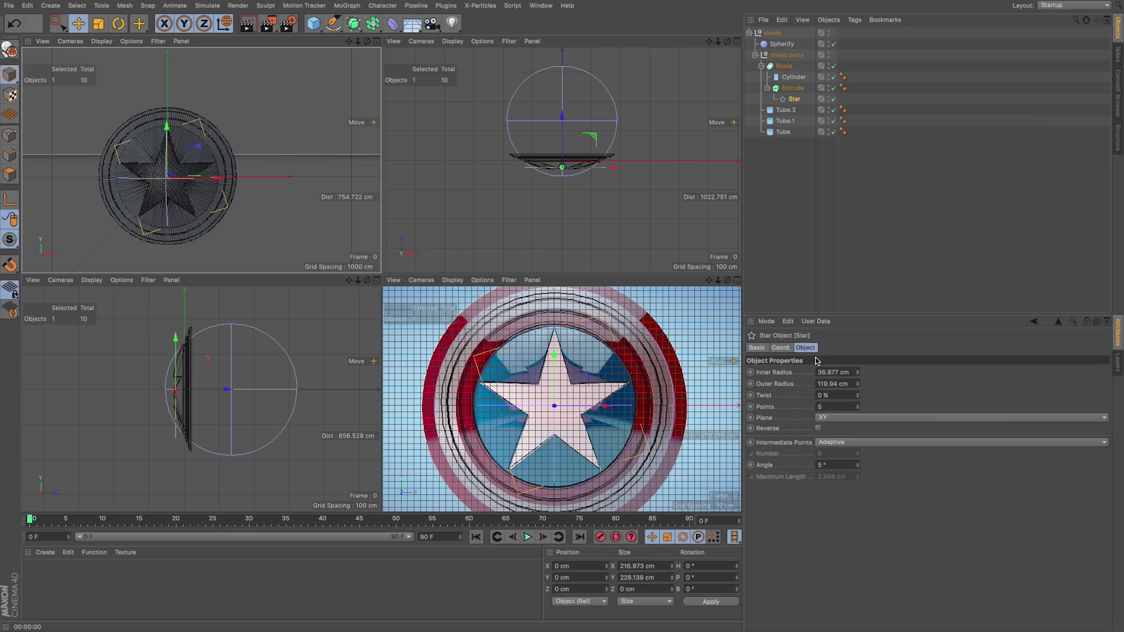
pyautogui.moveTo(857, 374); pyautogui.dragTo(857, 376)
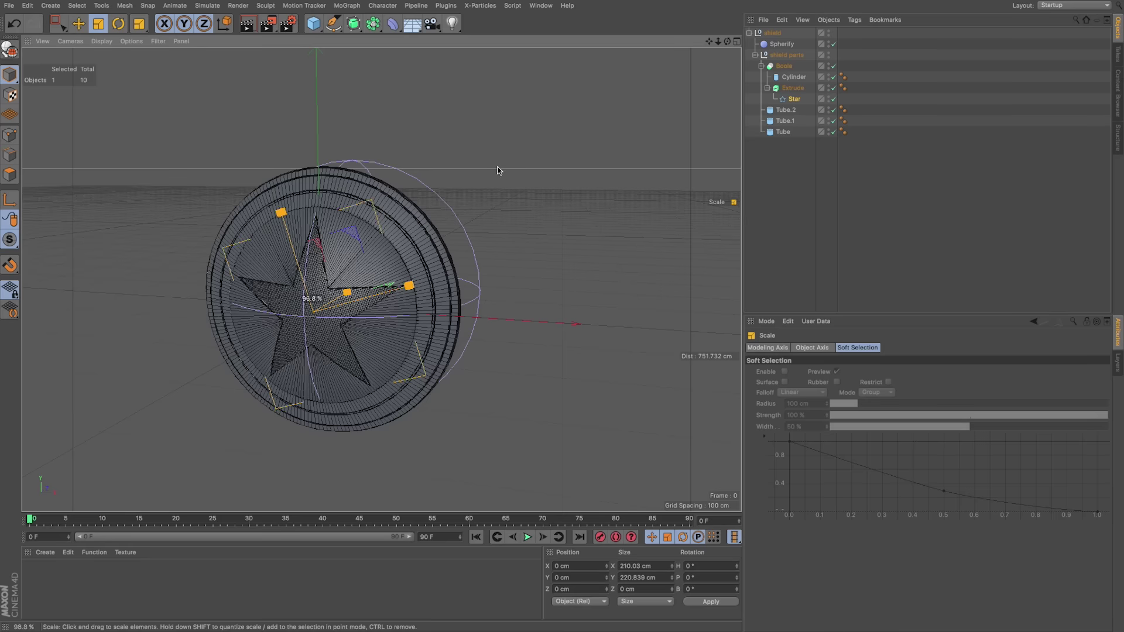
# Scale the Star spline down to an inner radius of about 34.5 cm and an outer radius of about 101.2 cm
pyautogui.moveTo(499, 171); pyautogui.dragTo(463, 185)
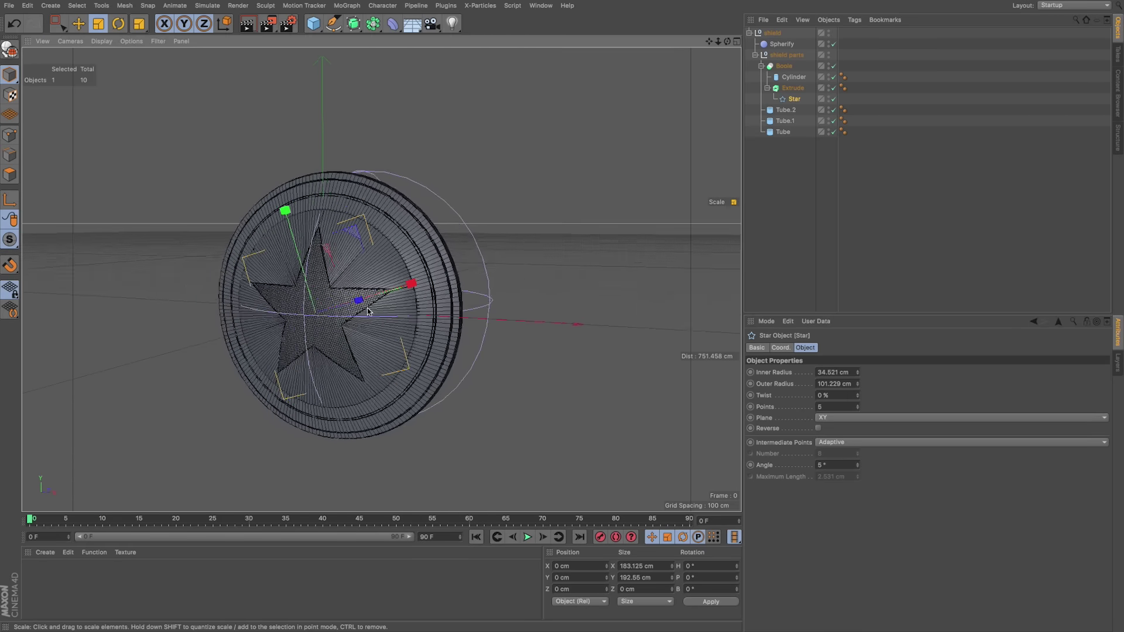
pyautogui.keyDown('alt'); pyautogui.moveTo(368, 311); pyautogui.dragTo(360, 315); pyautogui.keyUp('alt')
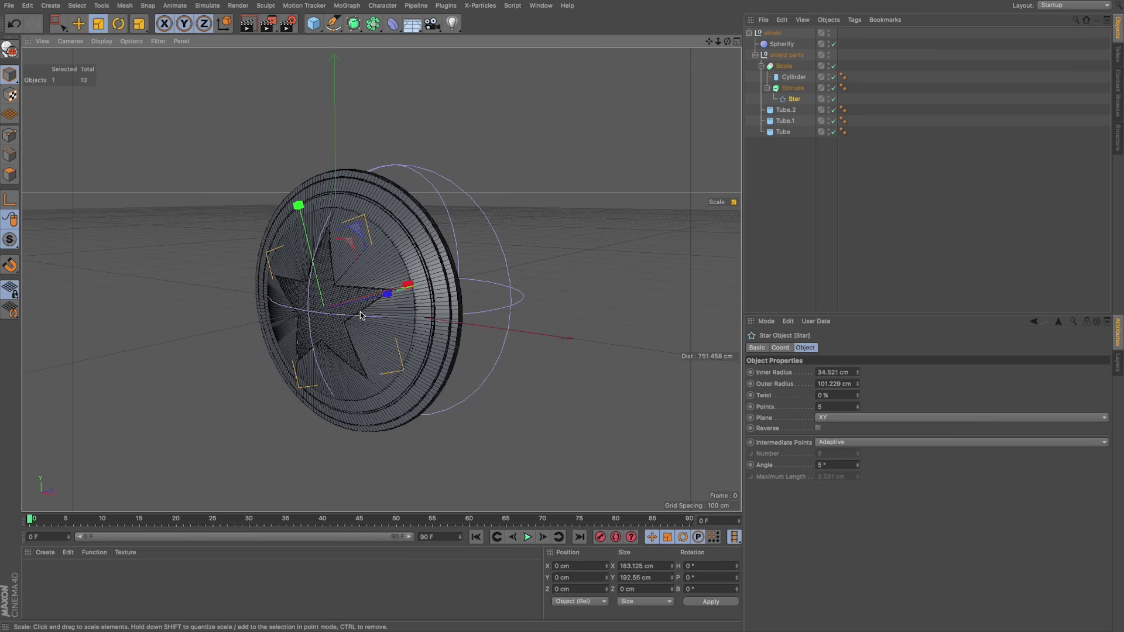
pyautogui.keyDown('alt'); pyautogui.moveTo(361, 315); pyautogui.dragTo(348, 330); pyautogui.keyUp('alt')
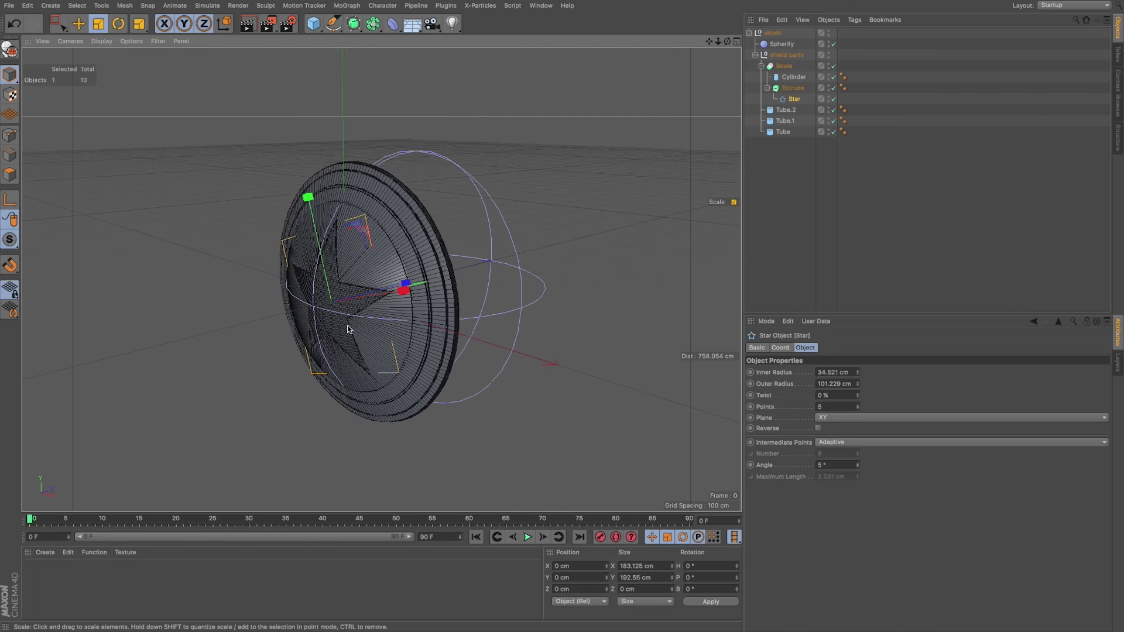
pyautogui.hotkey('alt', 'r')
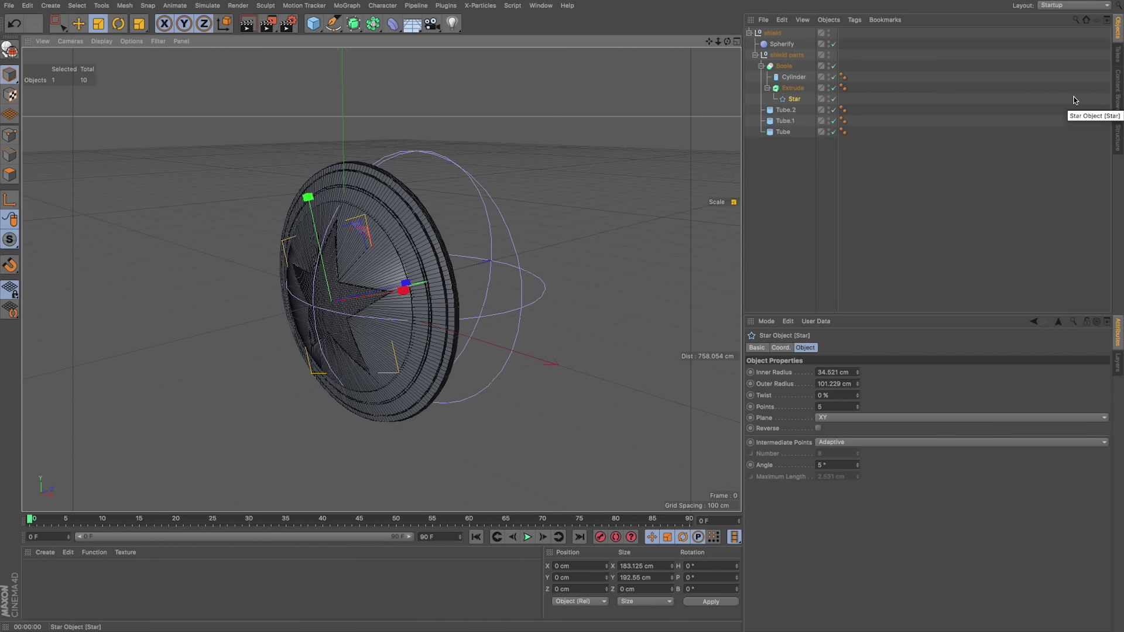
# Search the Content Browser presets for "car paint" and select the Car Paint - Blue Solid material
pyautogui.click(1117, 90)
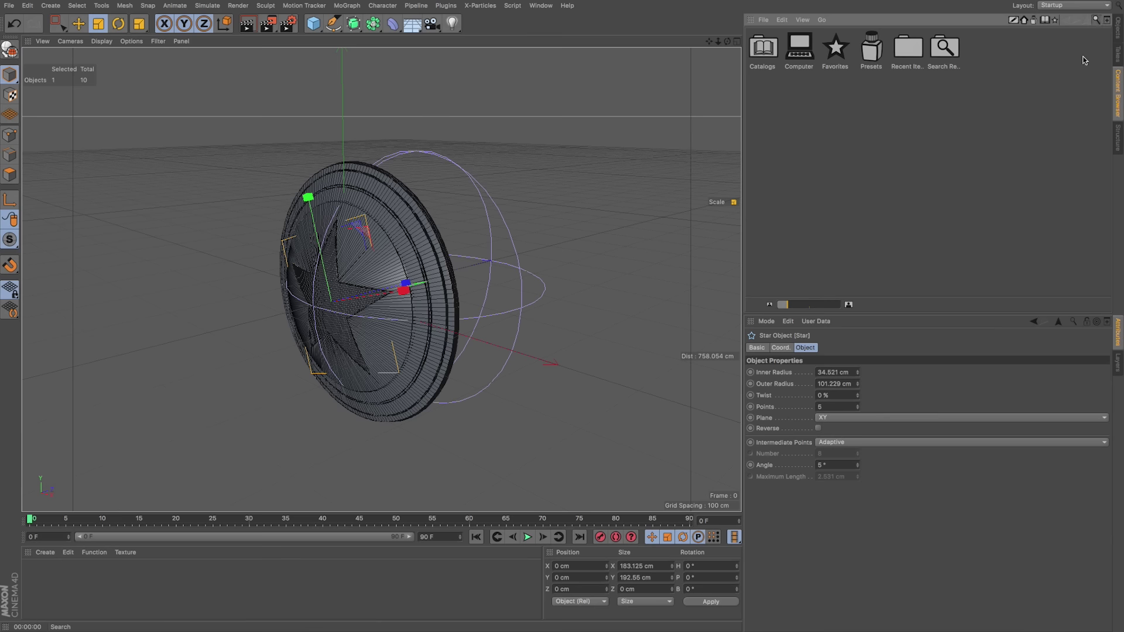
pyautogui.click(1097, 20)
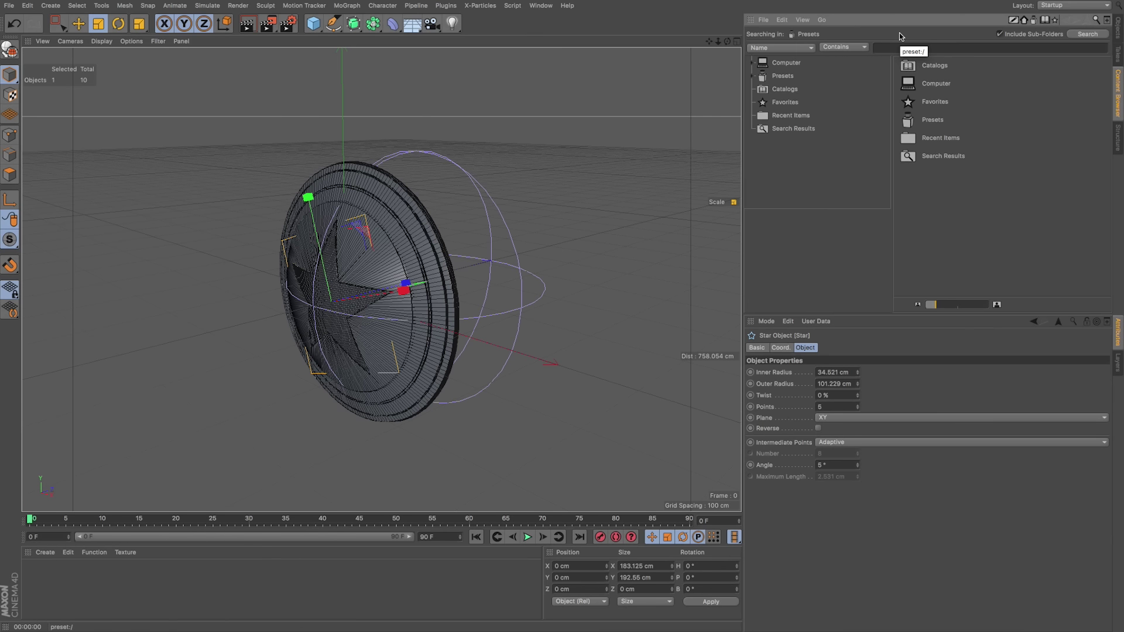
pyautogui.write('car paint')
pyautogui.press('Return')
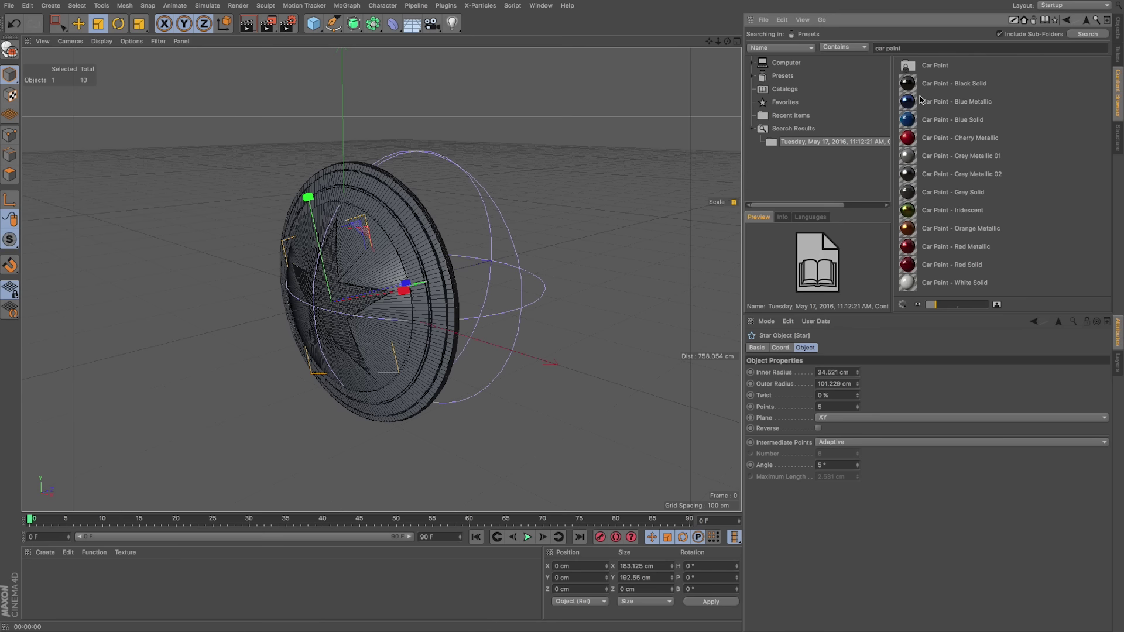
pyautogui.click(932, 120)
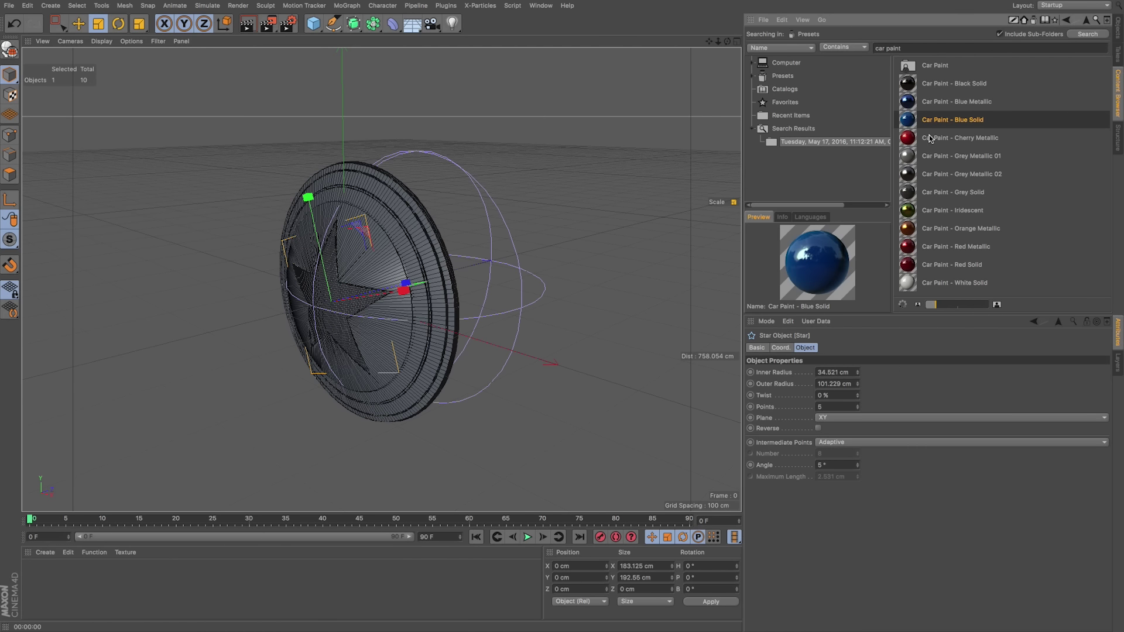
# Add Car Paint - Cherry Metallic, Grey Metallic 01 and White Solid to the selected Blue Solid preset and load all four materials into the scene
pyautogui.keyDown('shift'); pyautogui.click(932, 138); pyautogui.keyUp('shift')
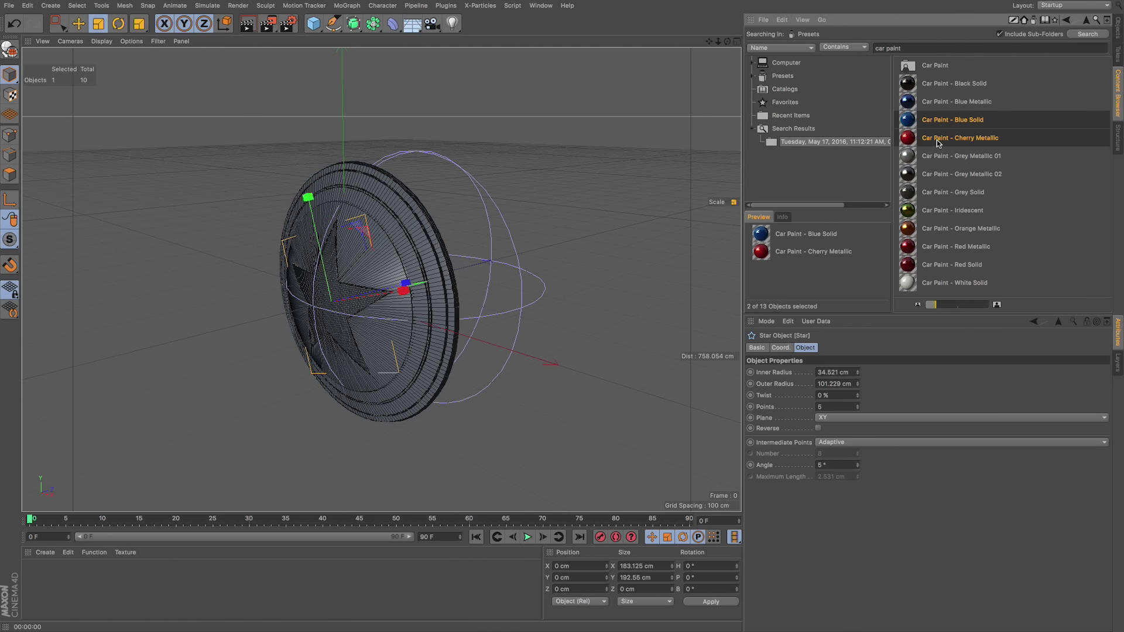
pyautogui.keyDown('shift'); pyautogui.click(945, 156); pyautogui.keyUp('shift')
pyautogui.keyDown('shift'); pyautogui.click(931, 280); pyautogui.keyUp('shift')
pyautogui.doubleClick(931, 276)
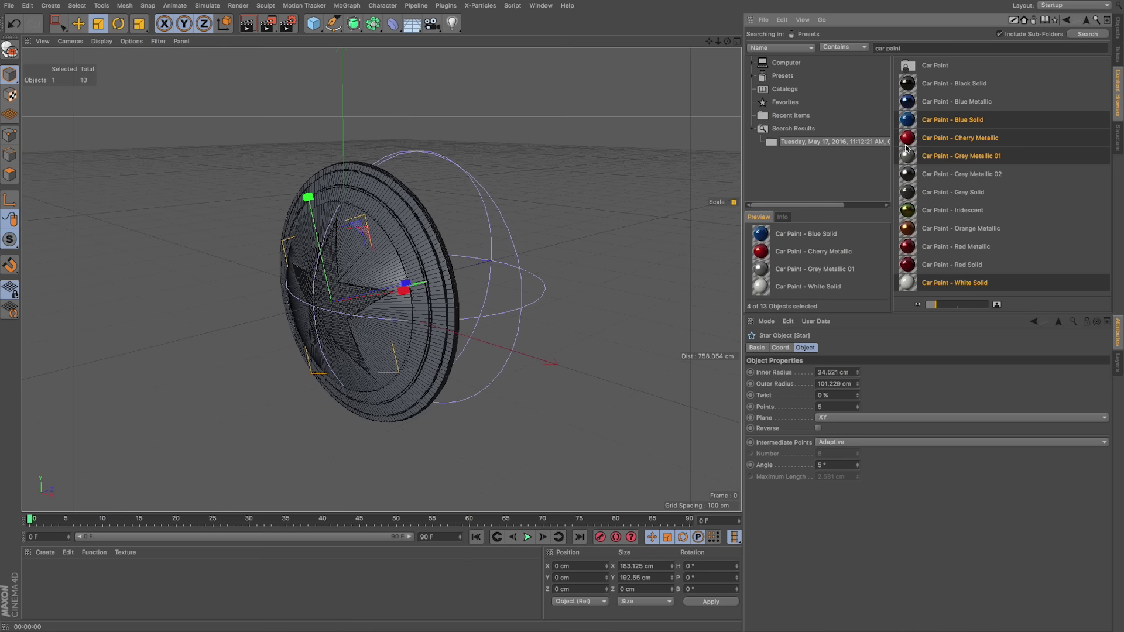
# Apply the Cherry Metallic car paint to Tube and Tube.2, and the Grey Metallic 01 car paint to Tube.1
pyautogui.click(1119, 29)
pyautogui.moveTo(93, 579); pyautogui.dragTo(770, 134)
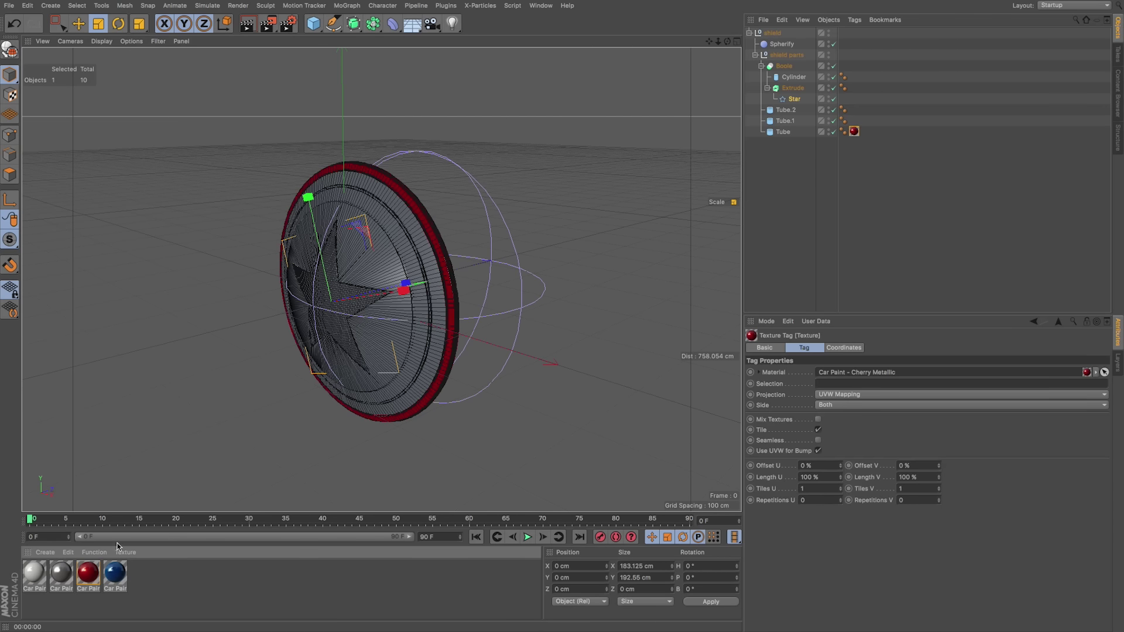
pyautogui.moveTo(112, 577); pyautogui.dragTo(783, 125)
pyautogui.moveTo(783, 124); pyautogui.dragTo(783, 124)
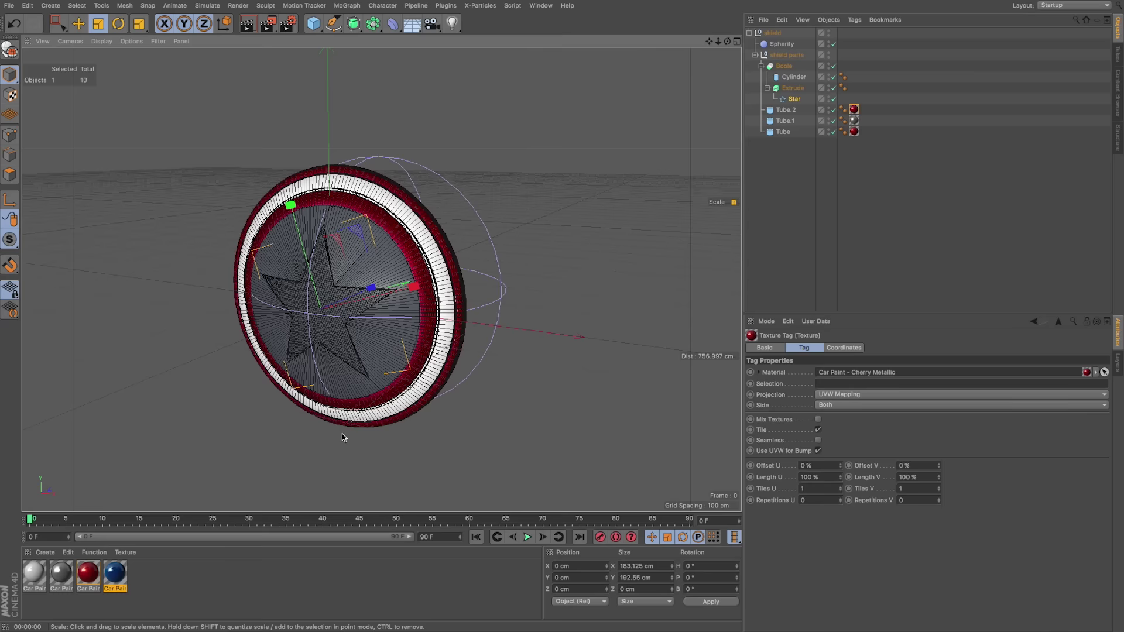
pyautogui.keyDown('alt'); pyautogui.moveTo(344, 437); pyautogui.dragTo(359, 433); pyautogui.keyUp('alt')
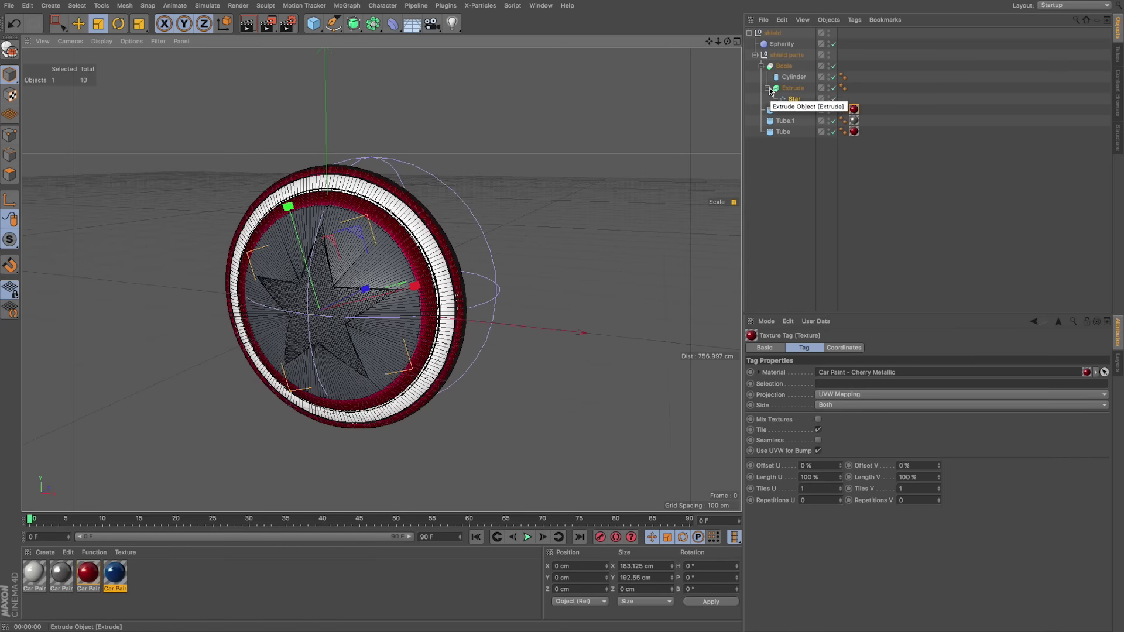
# Apply the White Solid car paint to the star's Extrude and Blue Solid to the Cylinder, and render a preview of the shield
pyautogui.moveTo(33, 576); pyautogui.dragTo(788, 89)
pyautogui.moveTo(107, 576); pyautogui.dragTo(792, 77)
pyautogui.keyDown('alt'); pyautogui.moveTo(305, 380); pyautogui.dragTo(370, 381); pyautogui.keyUp('alt')
pyautogui.hotkey('ctrl', 'r')
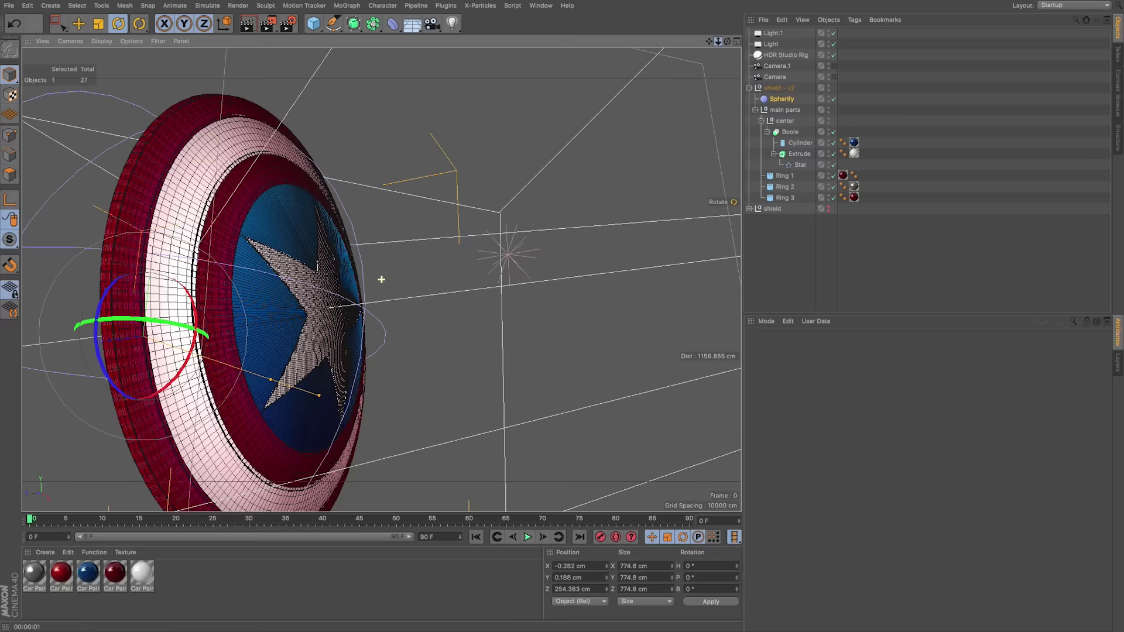
# Render previews of the finished shield scene with its lights and HDR Studio Rig from a new viewing angle
pyautogui.keyDown('alt'); pyautogui.moveTo(382, 280); pyautogui.dragTo(572, 189); pyautogui.keyUp('alt')
pyautogui.hotkey('ctrl', 'r')
pyautogui.hotkey('ctrl', 'r')
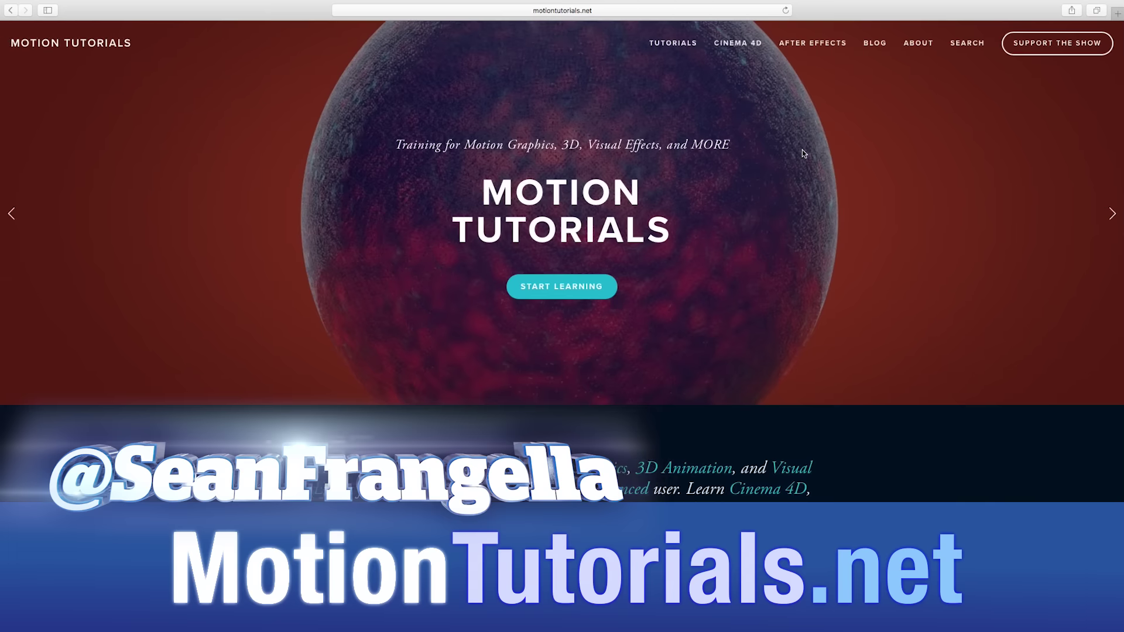
# Switch to the browser, open the Motion Tutorials support page and its Patreon page, and review the pledge rewards
pyautogui.click(1066, 46)
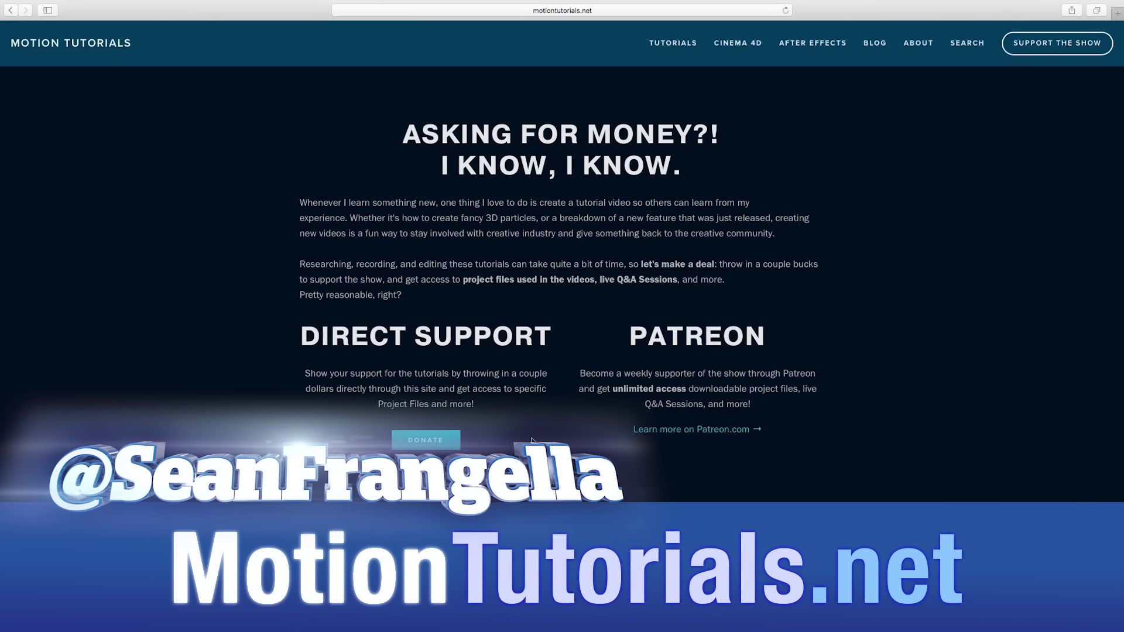
pyautogui.click(644, 431)
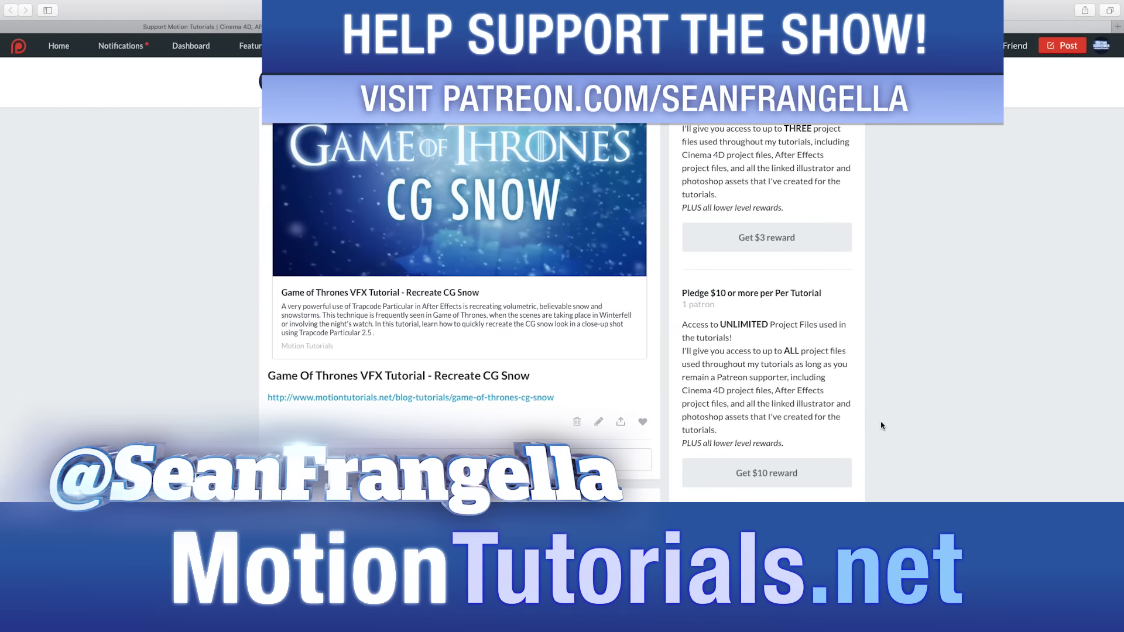
pyautogui.scroll(10, 881, 425)
pyautogui.scroll(-6, 881, 426)
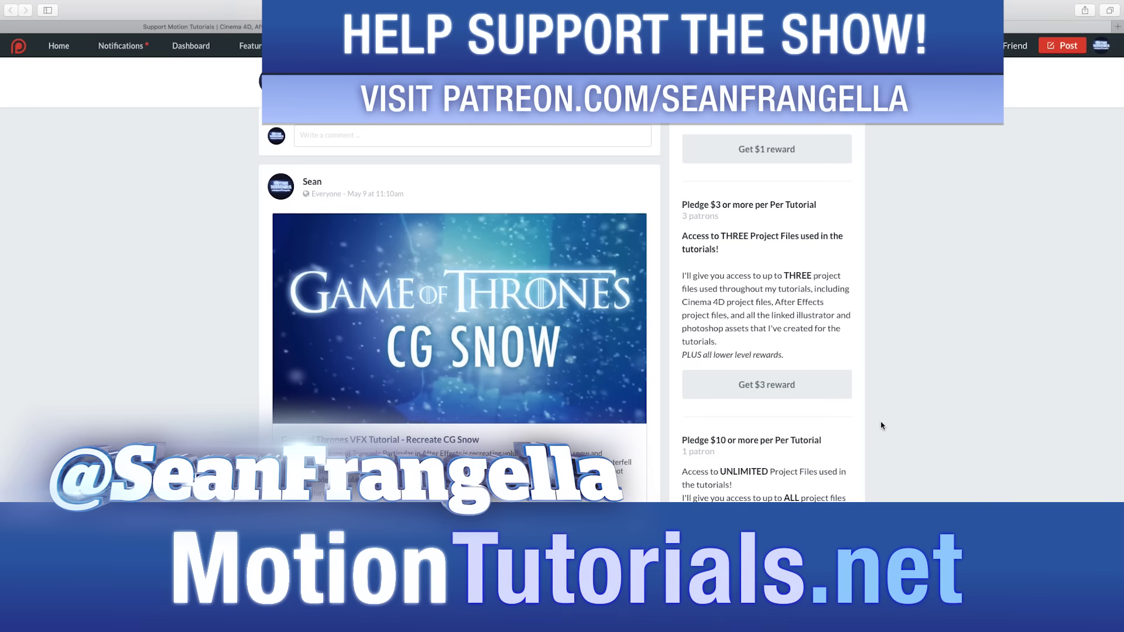